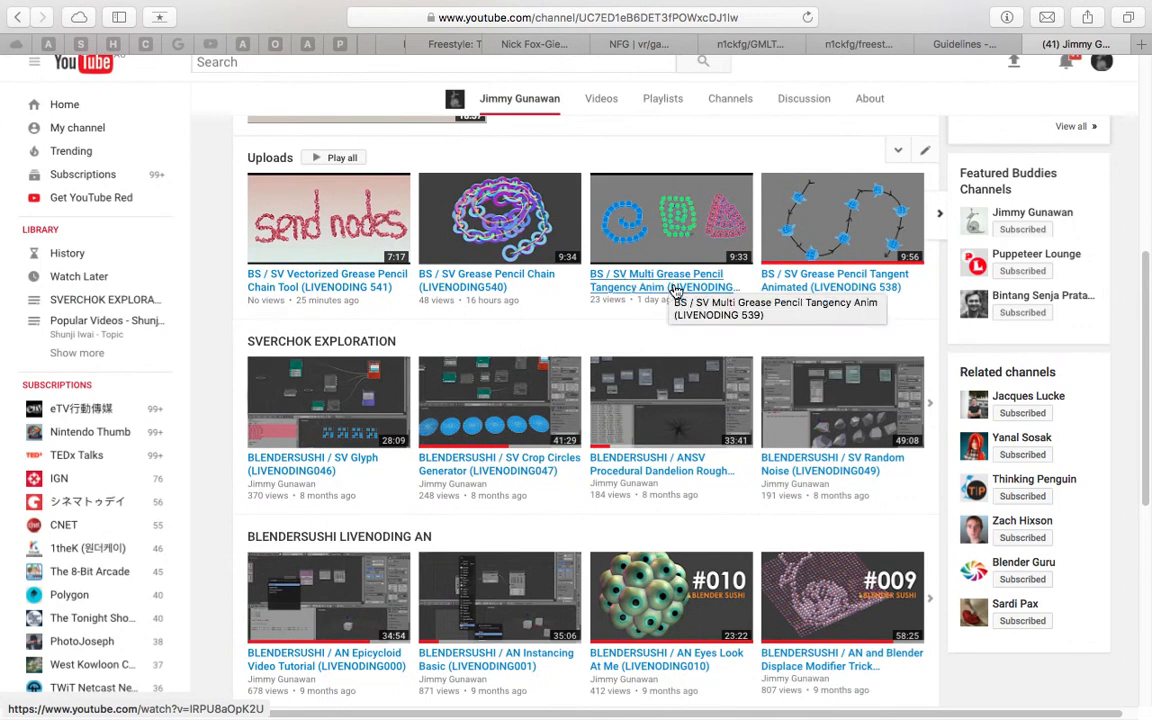
- Open the channel upload "BS / SV Multi Grease Pencil Tangency Anim (LIVENODING 539)" and mute its sound
scroll(667, 240, up, 2)
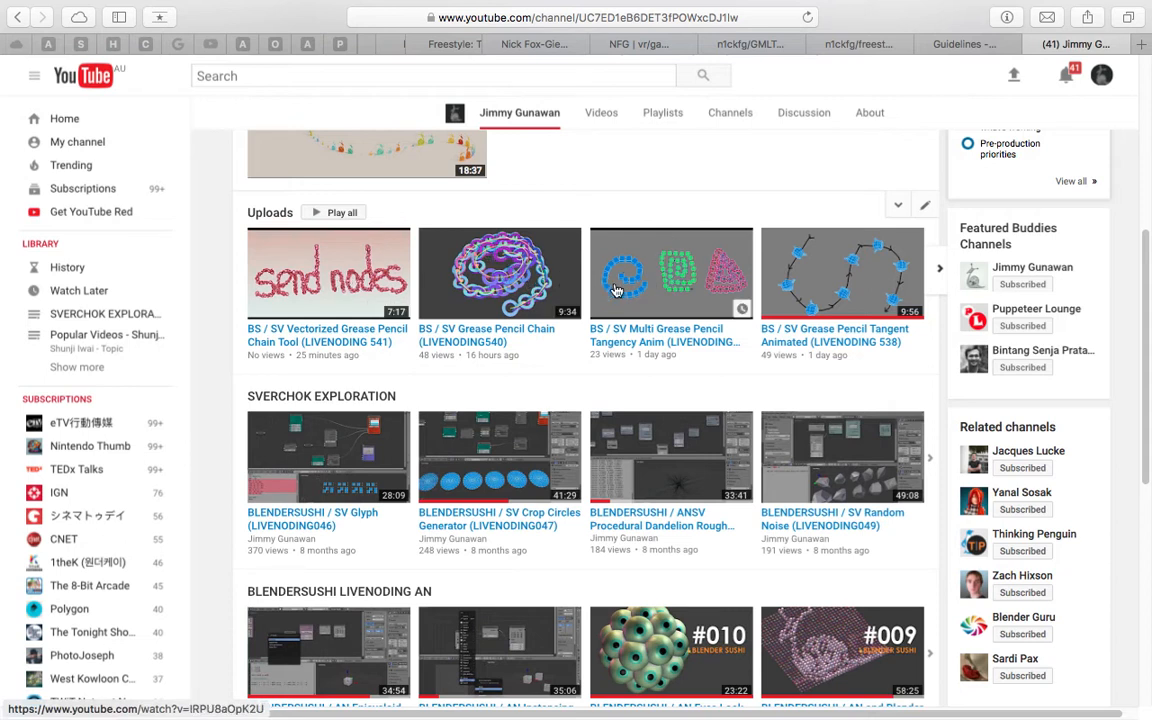
click(653, 338)
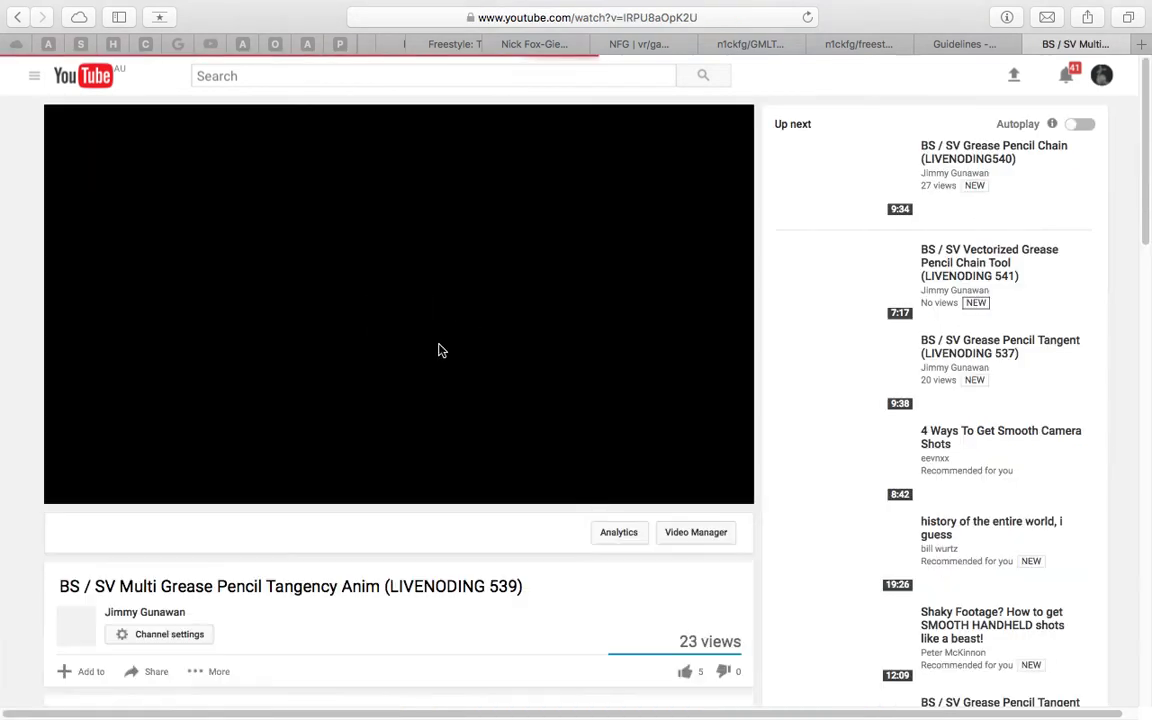
scroll(447, 355, down, 1)
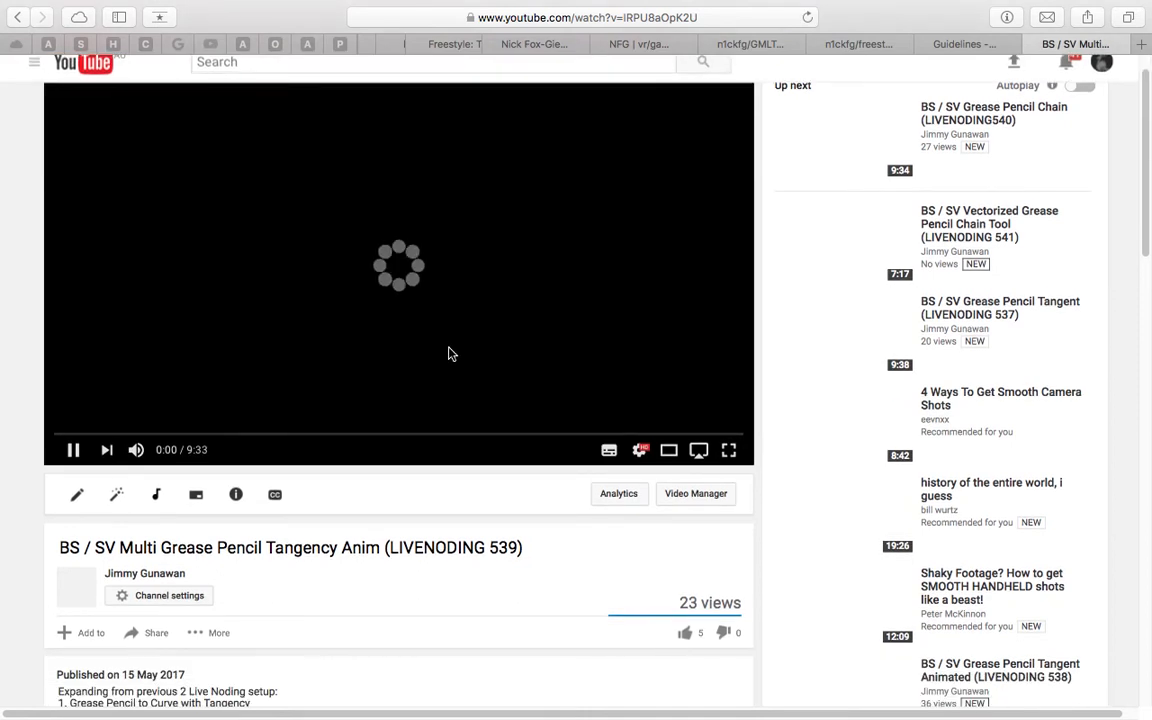
key(XF86AudioMute)
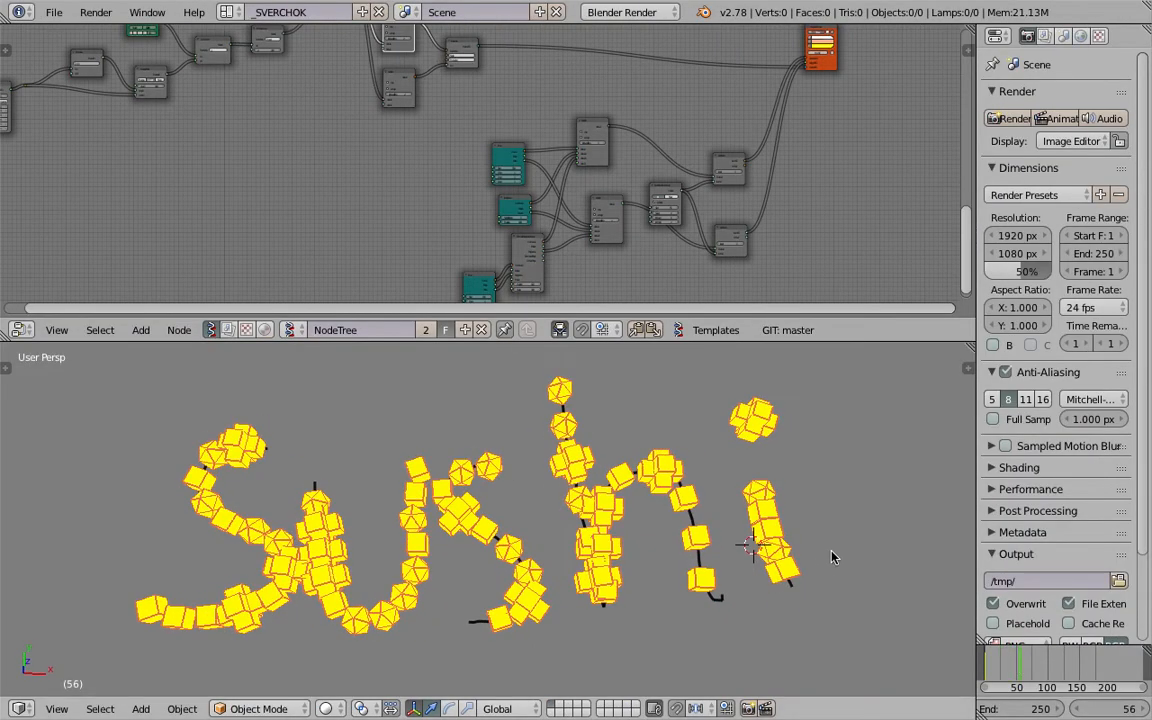
- Switch to Blender, preview the "sushi" lettering animation and examine the node tree that drives it
key(alt+a)
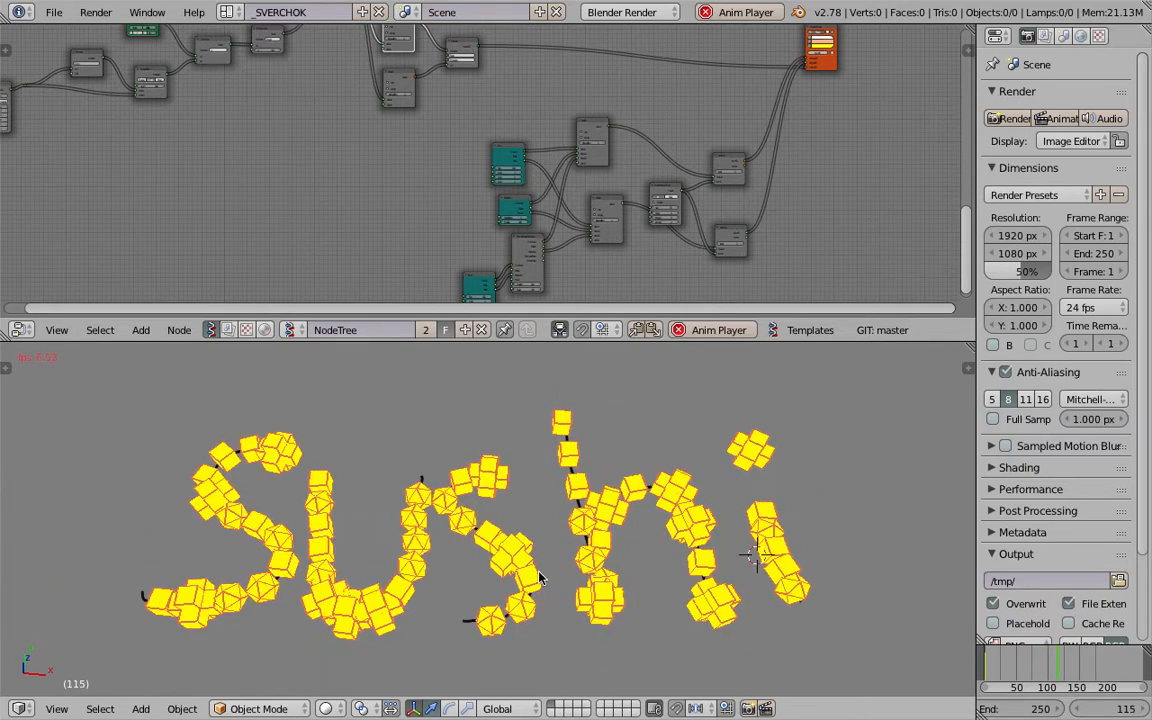
key(Escape)
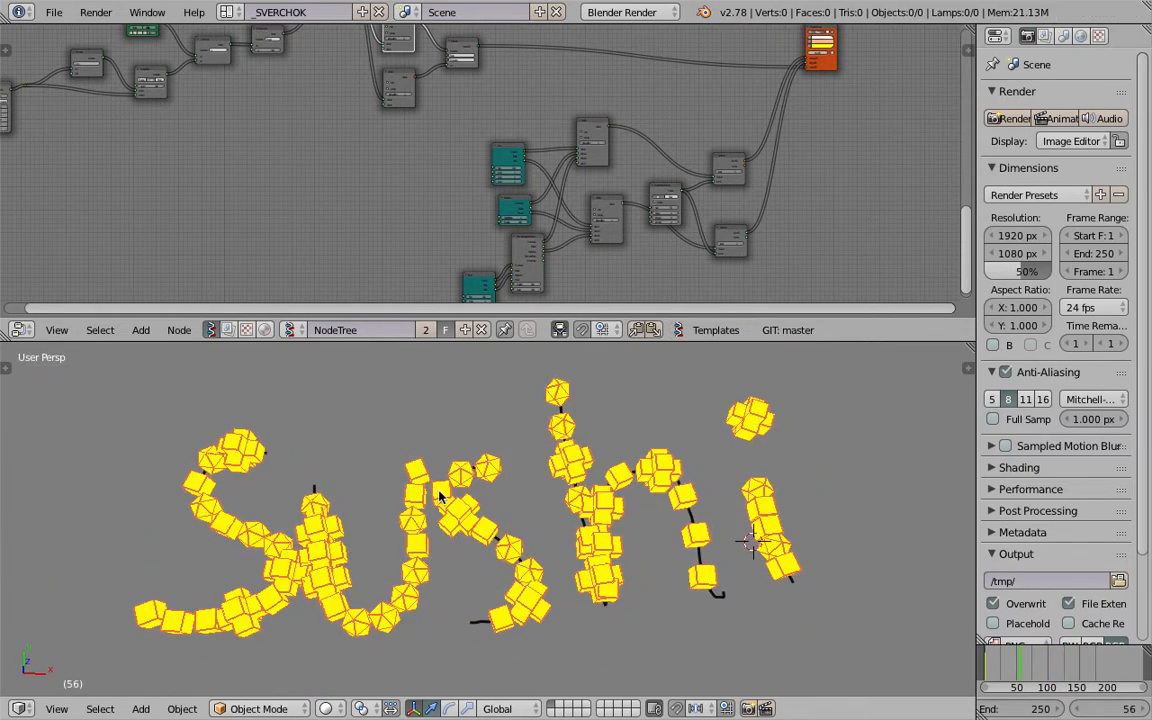
scroll(512, 164, down, 6)
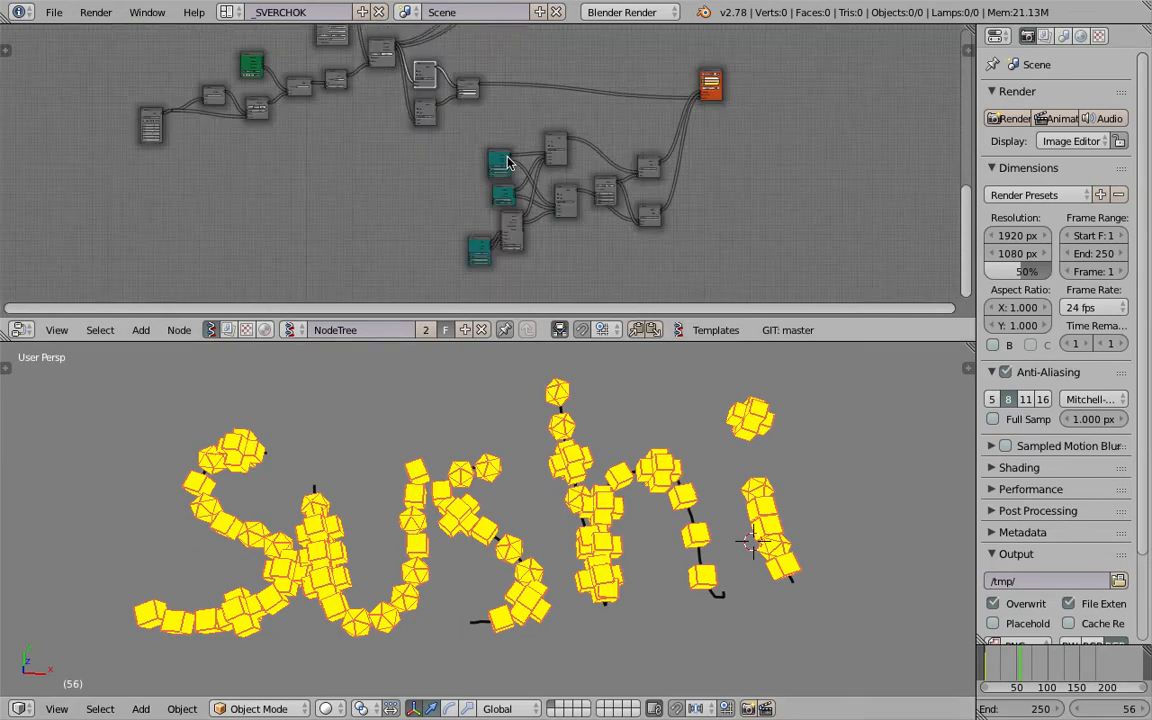
middle_drag(545, 150, 529, 235)
scroll(536, 181, down, 2)
scroll(487, 126, down, 1)
middle_drag(486, 126, 514, 126)
scroll(516, 157, up, 3)
middle_drag(508, 438, 497, 507)
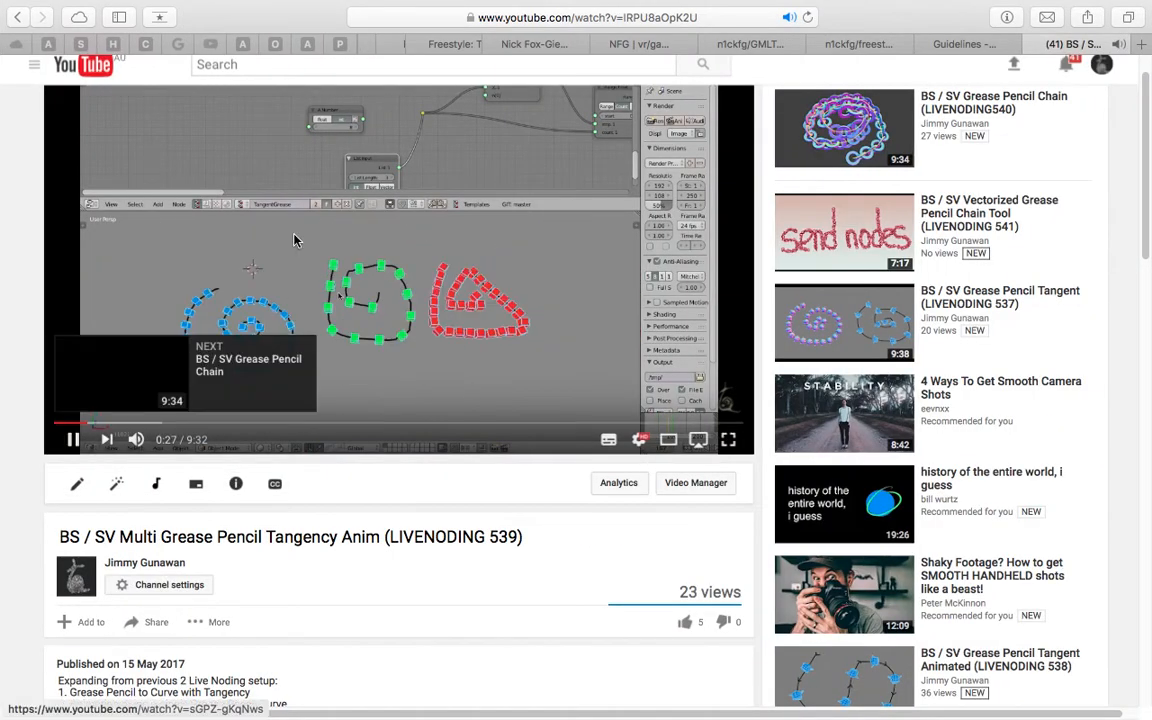
- Return to the YouTube video, pause it, expand its description and copy the GIST link
scroll(350, 295, down, 2)
click(357, 279)
scroll(391, 264, down, 4)
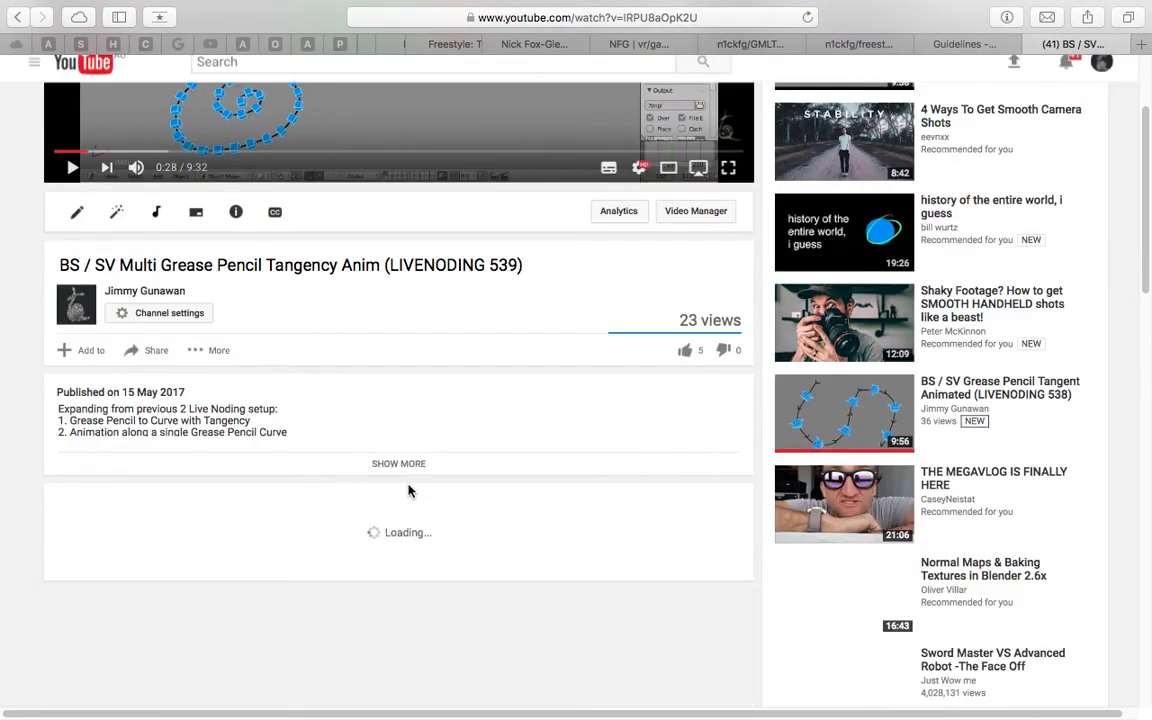
click(408, 465)
scroll(408, 463, down, 3)
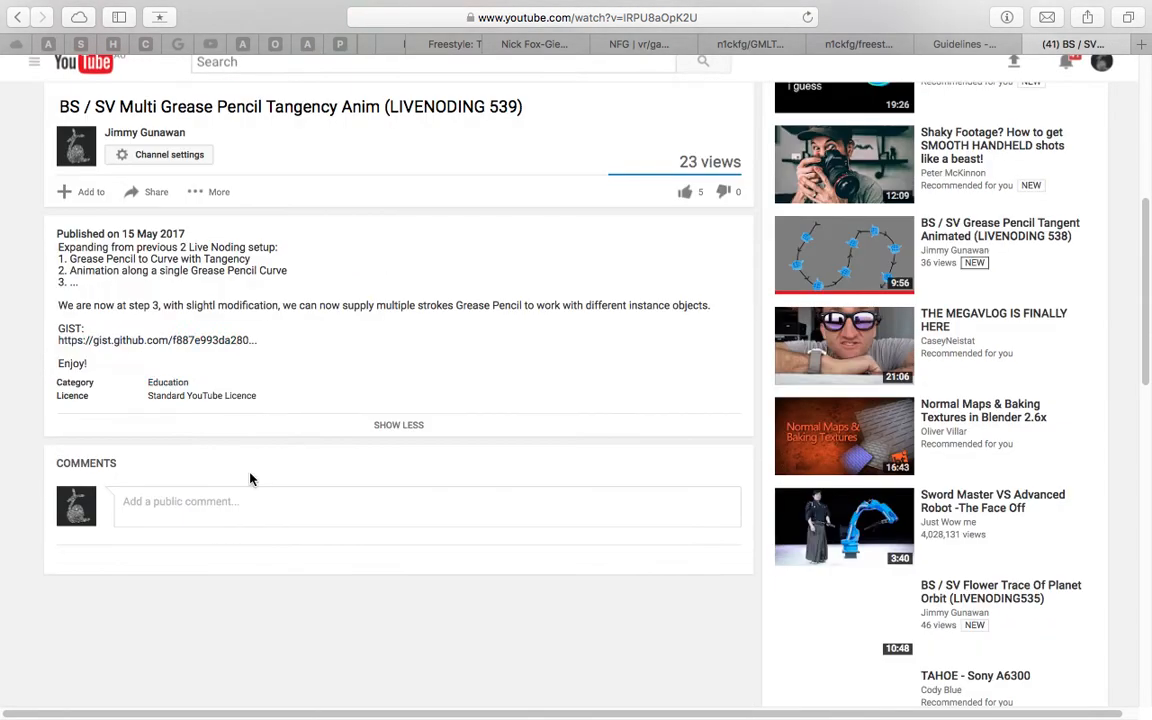
right_click(212, 344)
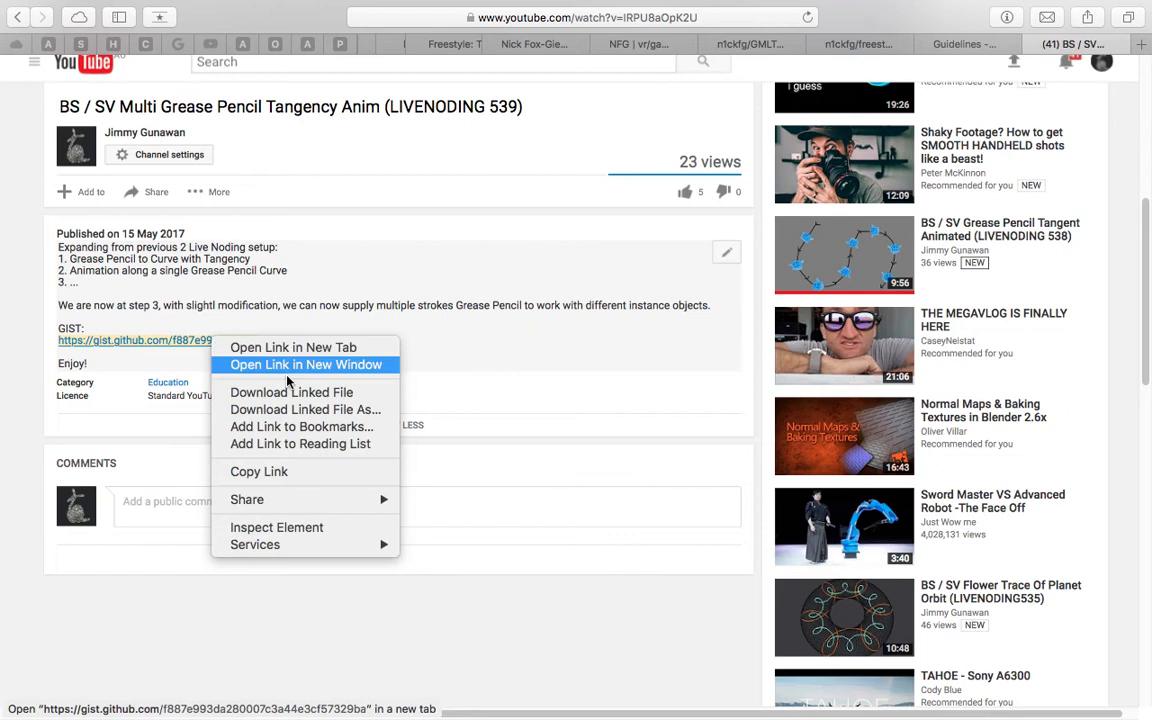
click(299, 473)
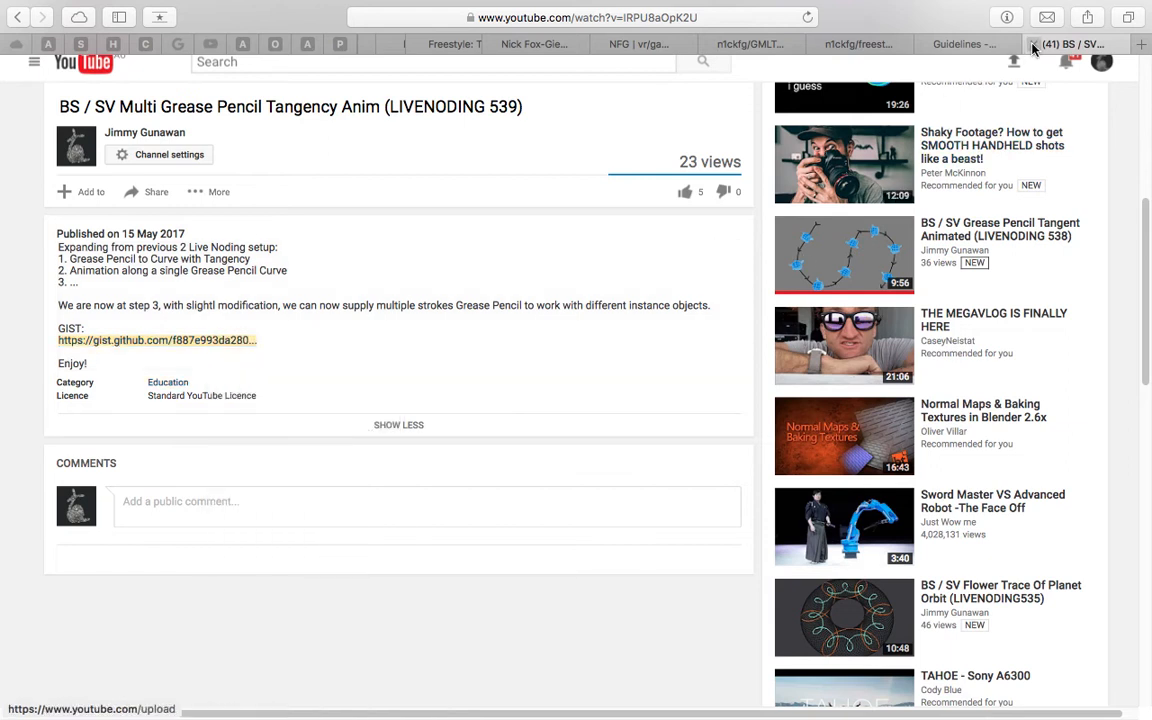
- Close the video's browser tab and quit Safari
click(1012, 44)
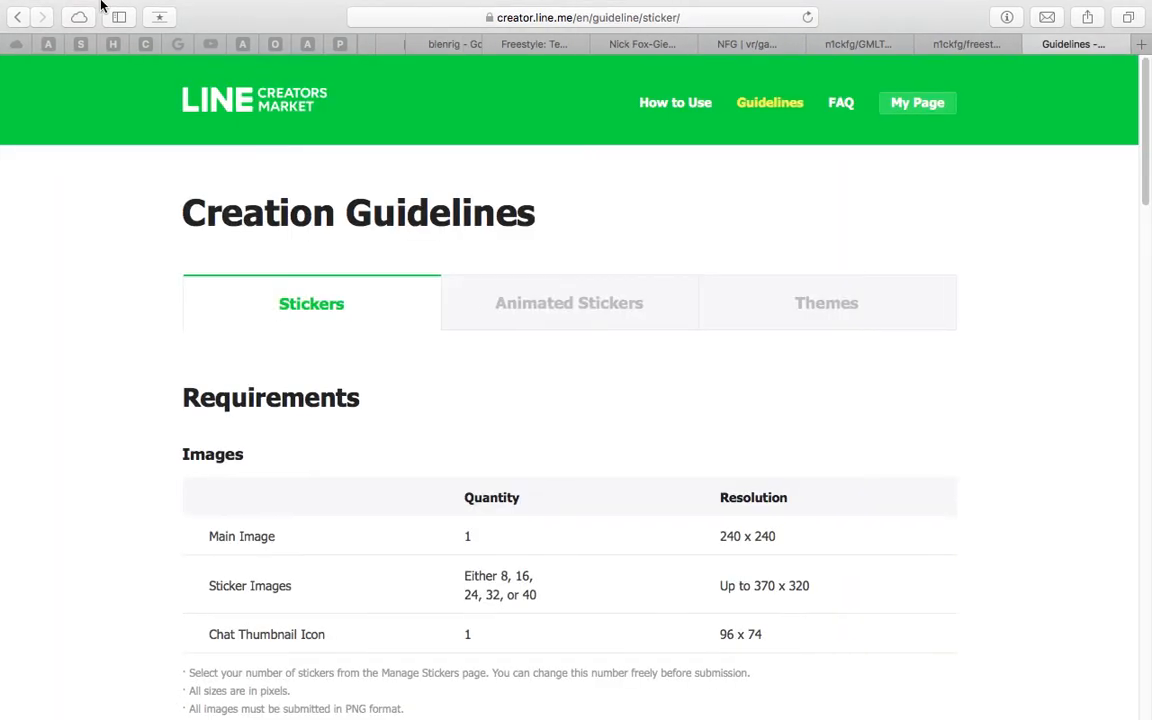
click(72, 10)
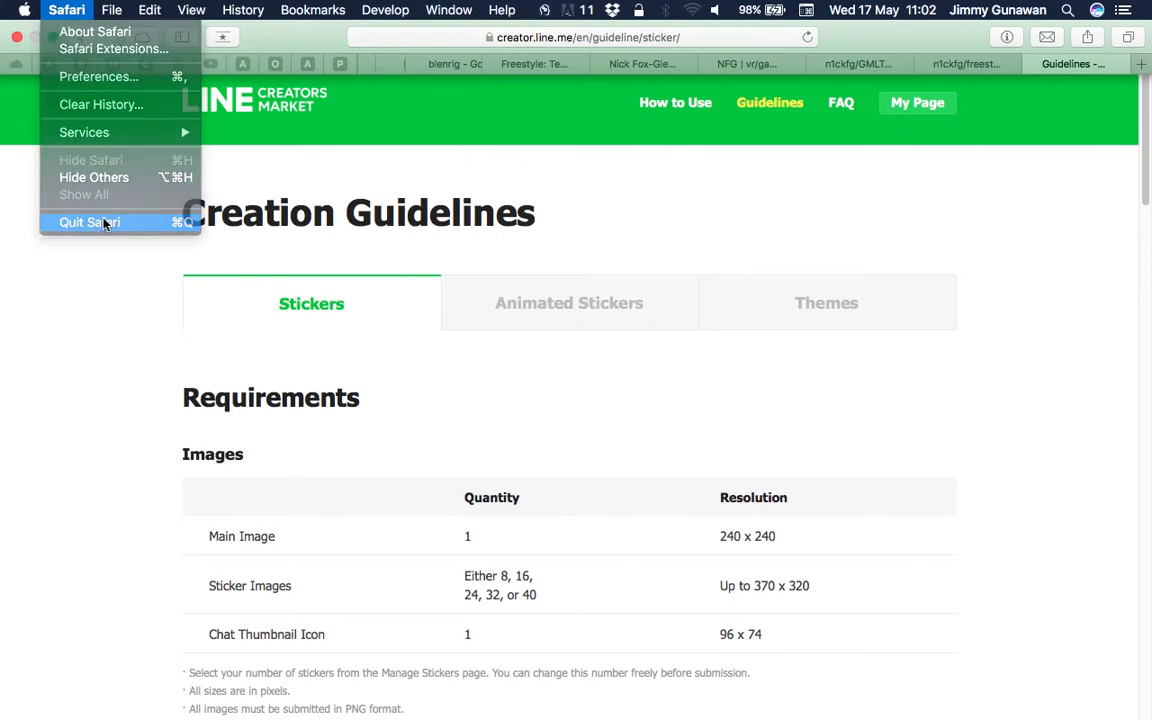
click(90, 222)
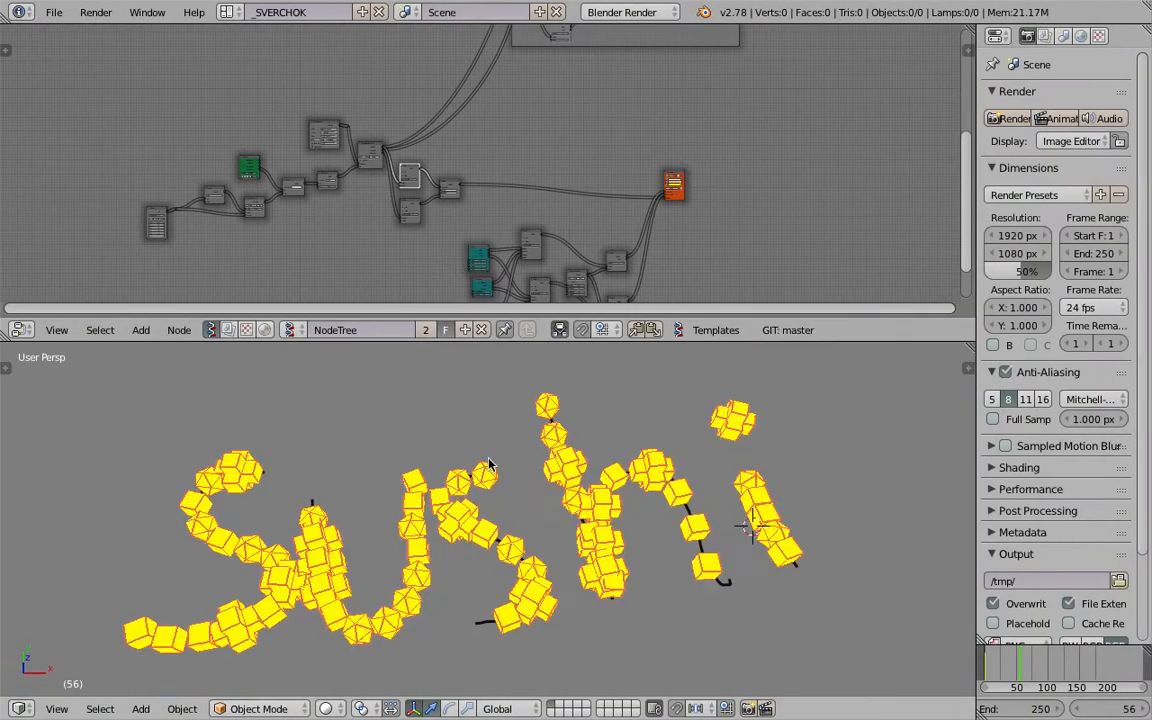
- Start a new Blender file and create an empty Sverchok node tree in the node editor
click(50, 12)
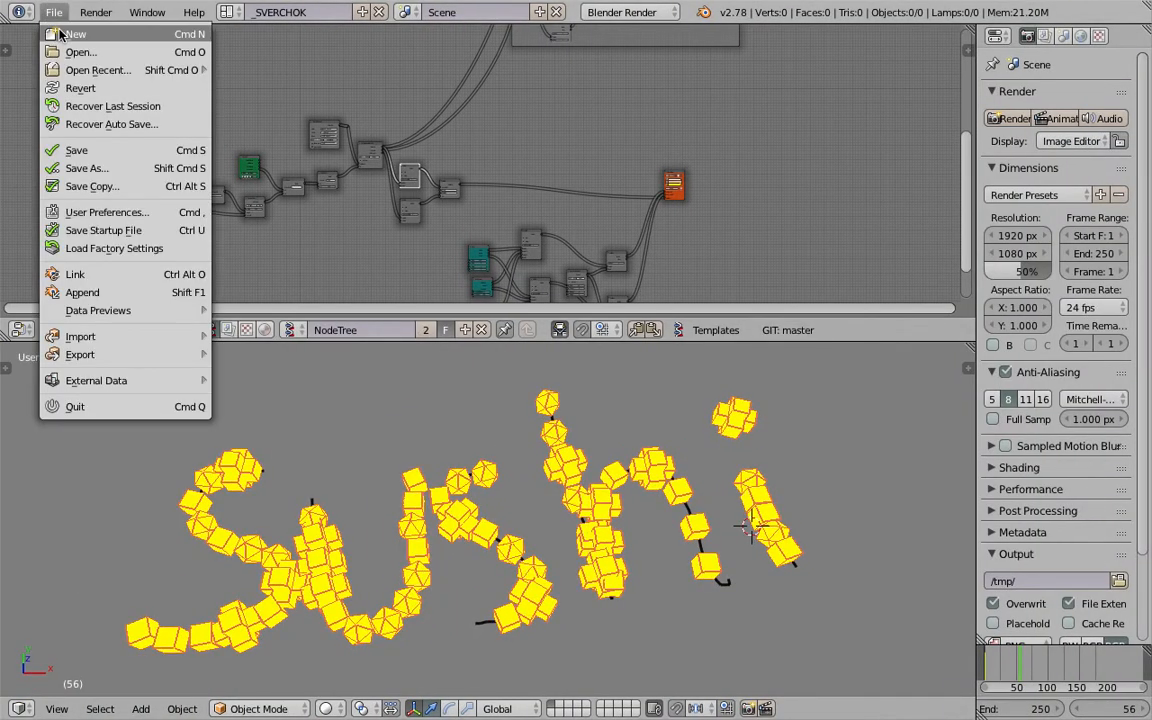
click(70, 34)
middle_drag(520, 440, 627, 535)
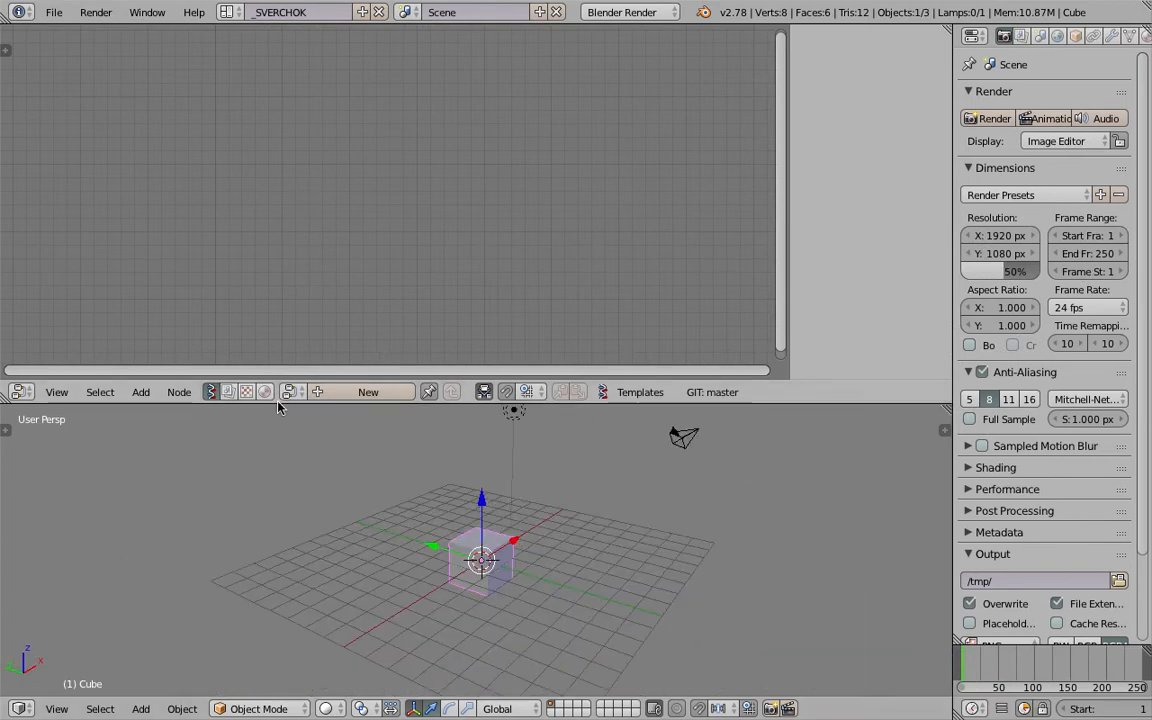
drag(224, 403, 206, 377)
click(369, 366)
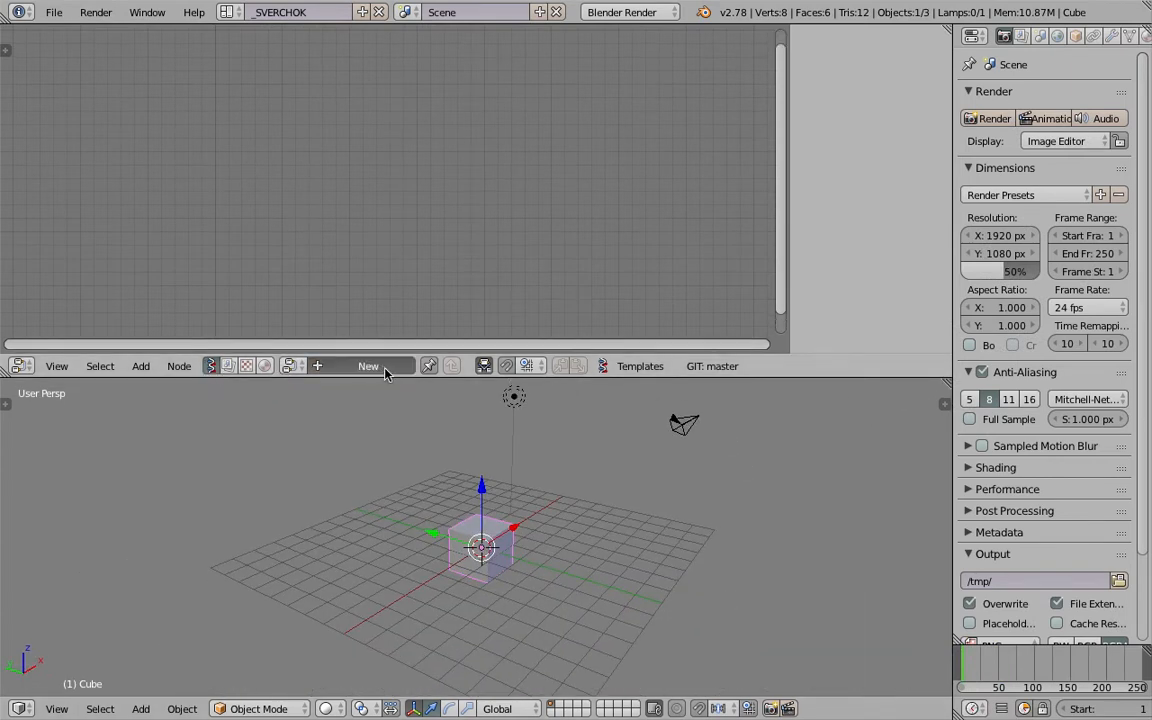
- Import the node setup from the copied Gist link into the node tree and collapse the node editor's sidebar
key(n)
click(820, 149)
click(840, 196)
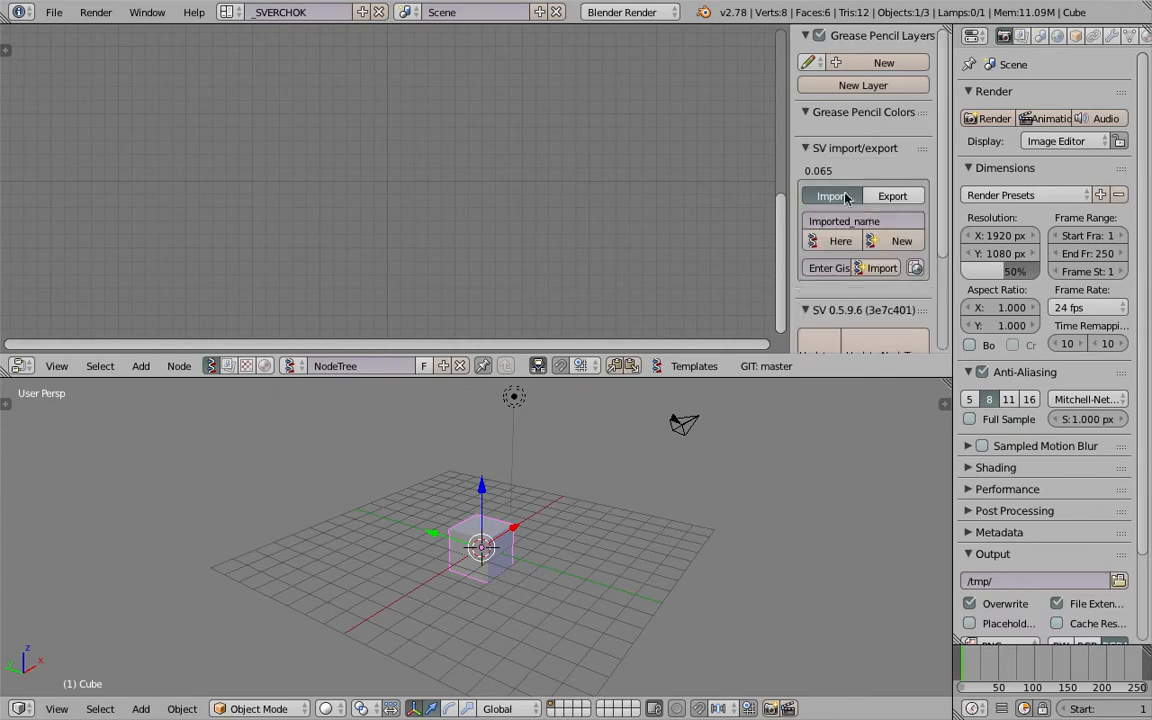
click(828, 268)
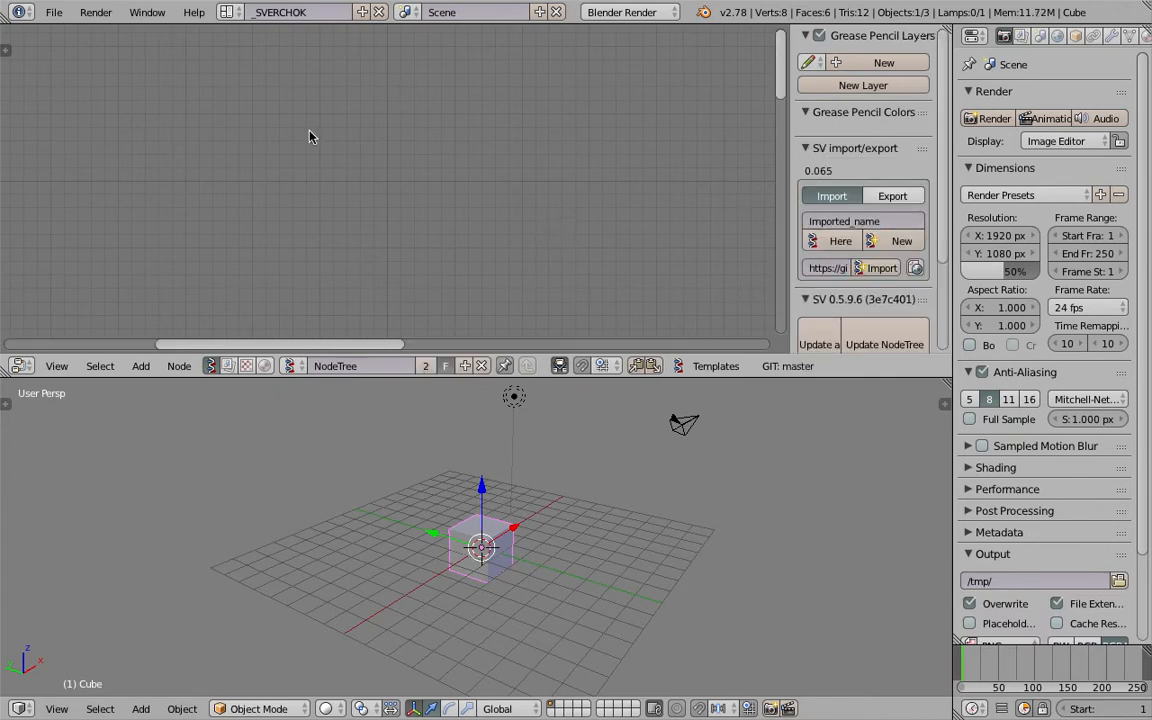
scroll(475, 238, down, 12)
middle_drag(555, 285, 433, 169)
drag(789, 160, 930, 160)
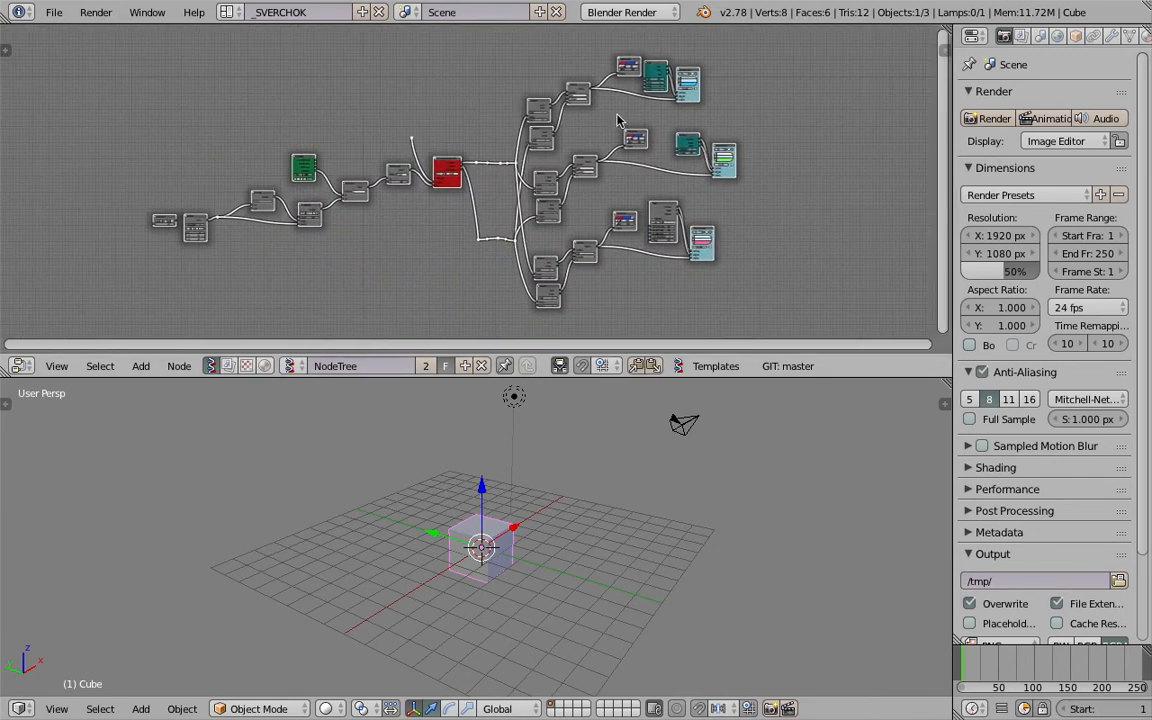
- Enlarge the node editor and examine the overall layout and output branches of the imported node tree
scroll(561, 97, up, 1)
drag(637, 378, 634, 504)
scroll(610, 367, down, 1)
middle_drag(624, 361, 535, 357)
key(a)
key(b)
drag(437, 93, 690, 426)
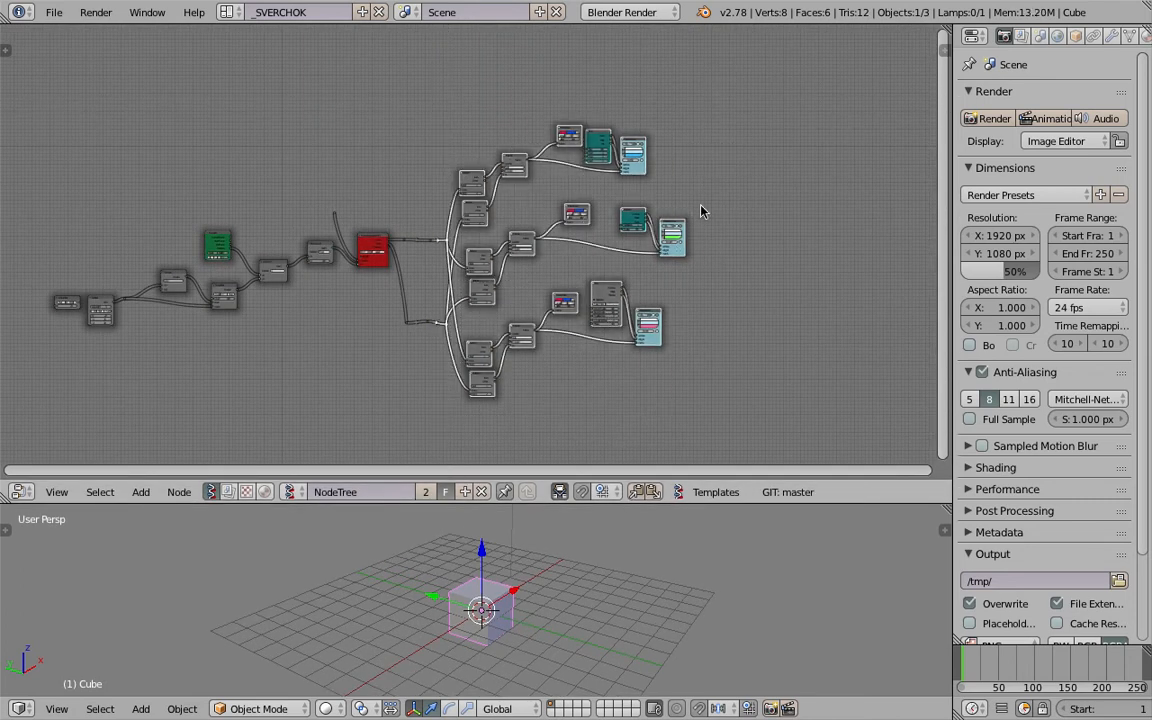
middle_drag(553, 268, 587, 268)
key(a)
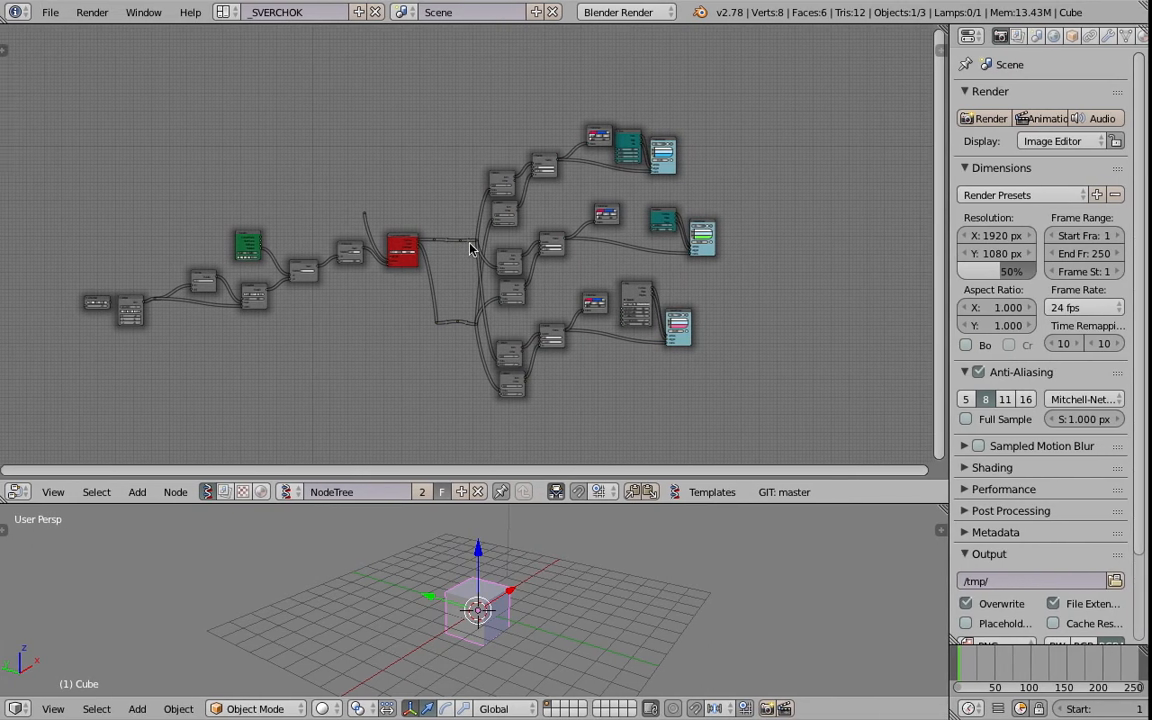
- Examine the red Vector Interpolation mk3 node and the links feeding its Vertices input
scroll(470, 247, up, 7)
middle_drag(455, 229, 688, 206)
scroll(574, 225, up, 2)
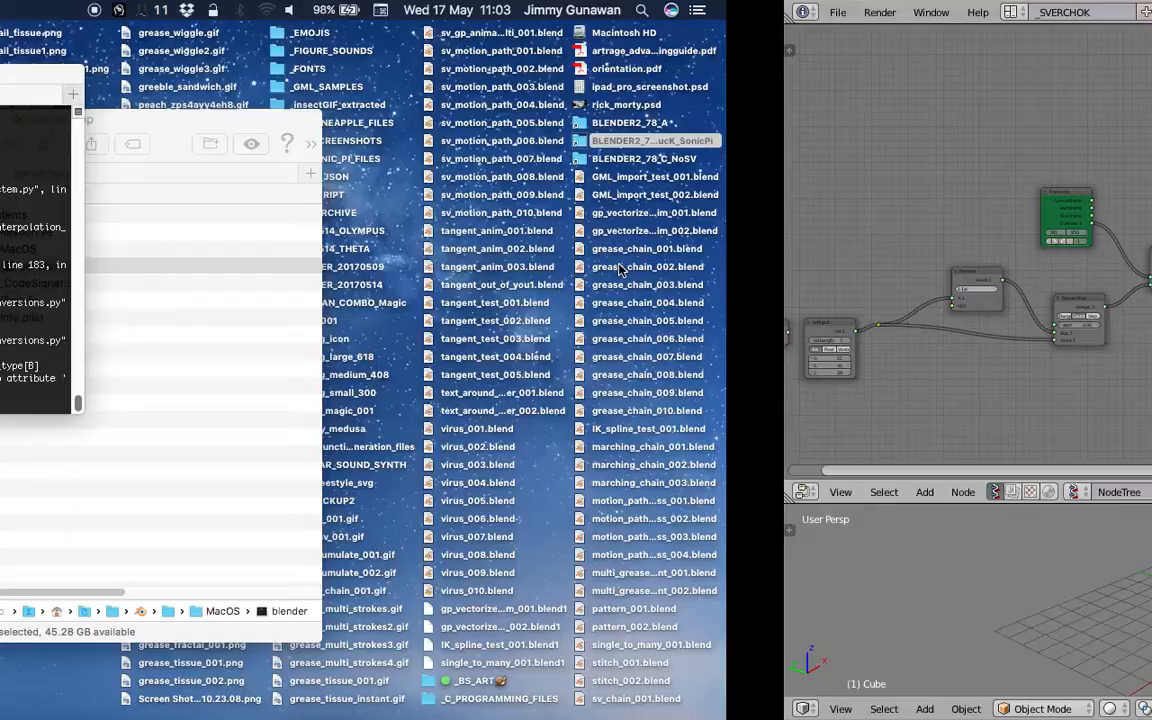
key(ctrl+Right)
scroll(640, 250, down, 3)
middle_drag(624, 238, 511, 285)
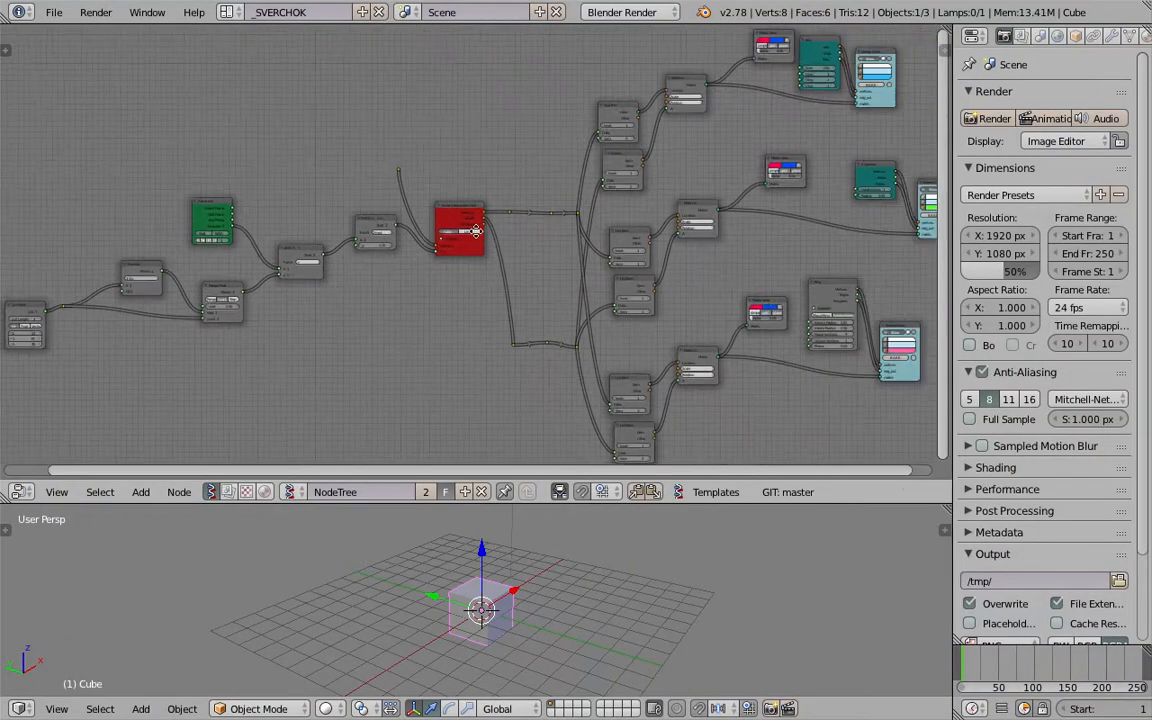
scroll(535, 234, up, 6)
scroll(511, 286, up, 1)
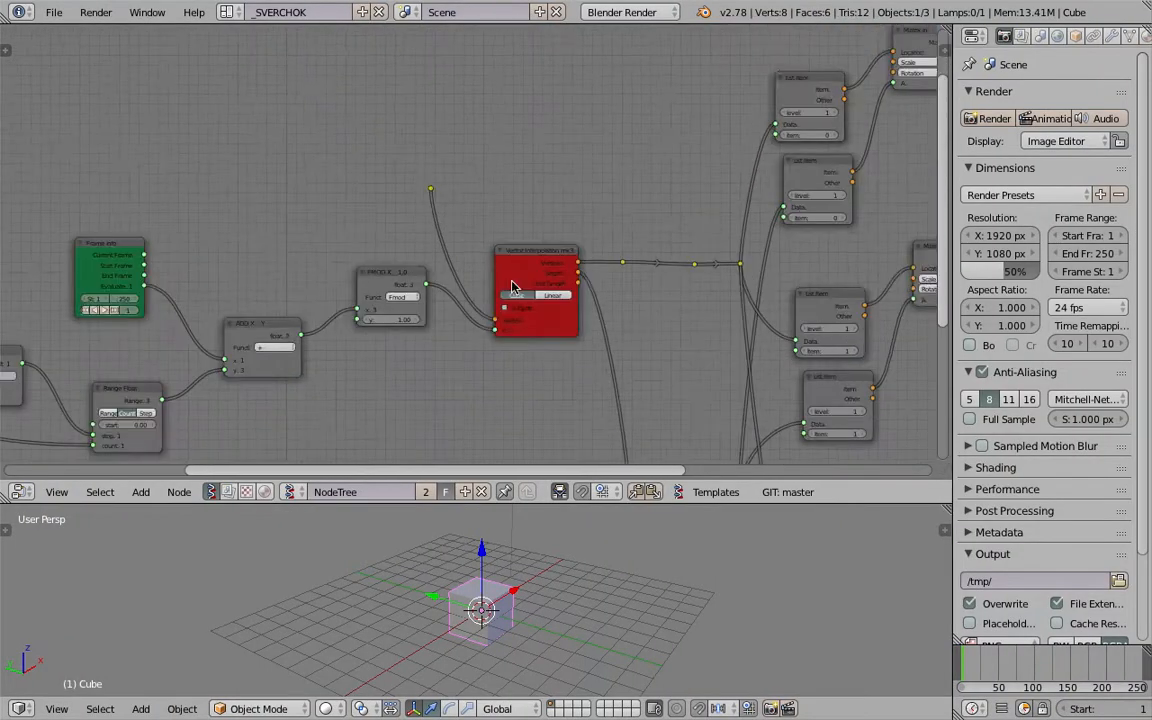
scroll(513, 275, up, 1)
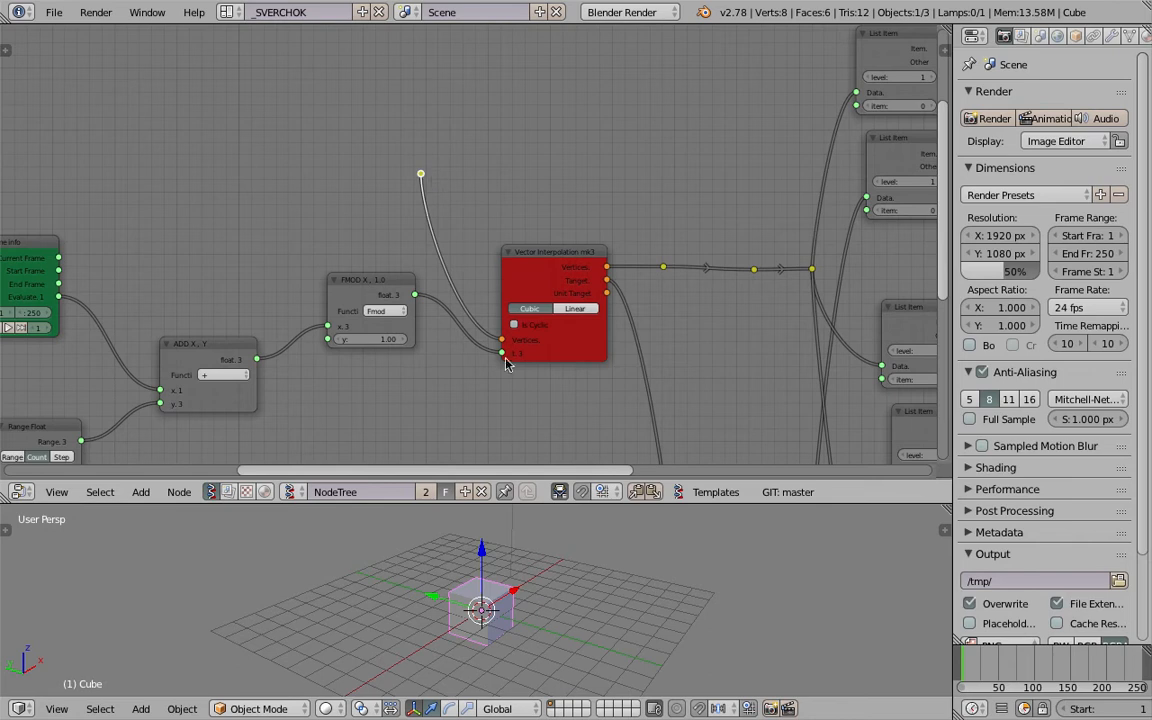
- Enlarge the 3D view and delete all default objects from the scene
middle_drag(571, 573, 617, 517)
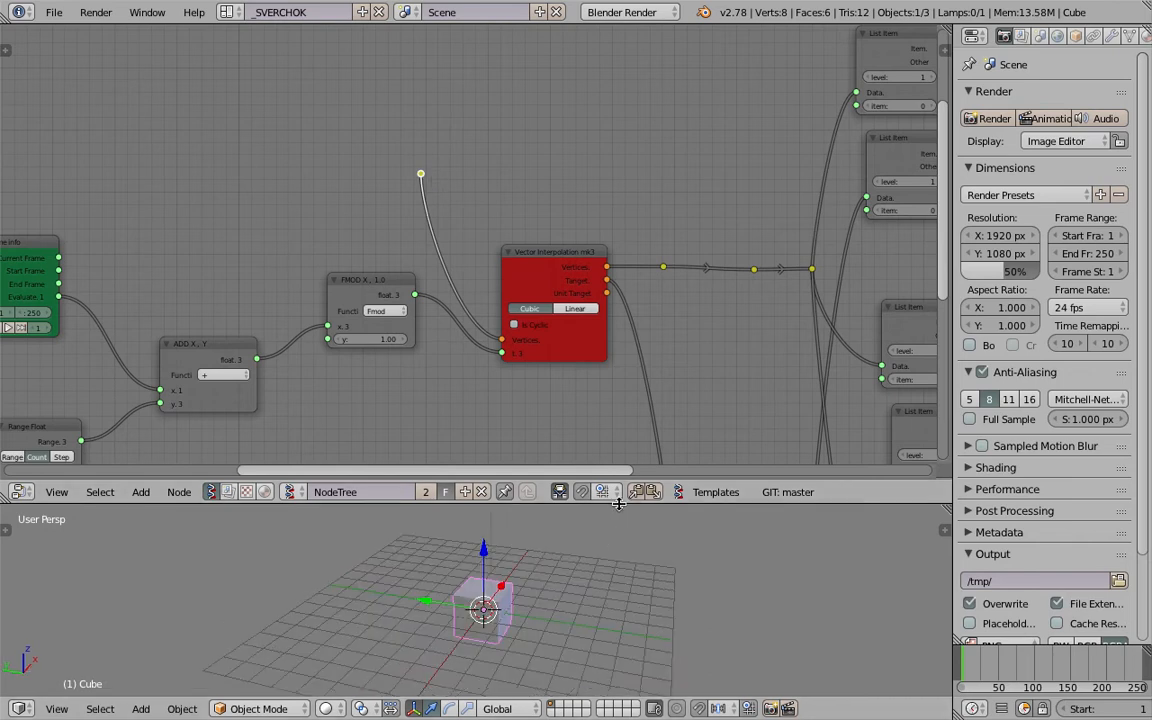
drag(618, 504, 620, 305)
key(a)
key(a)
key(Delete)
- Draw the letters "b" and "s" as Grease Pencil strokes in the top view
middle_drag(597, 491, 532, 485)
click(56, 709)
click(130, 600)
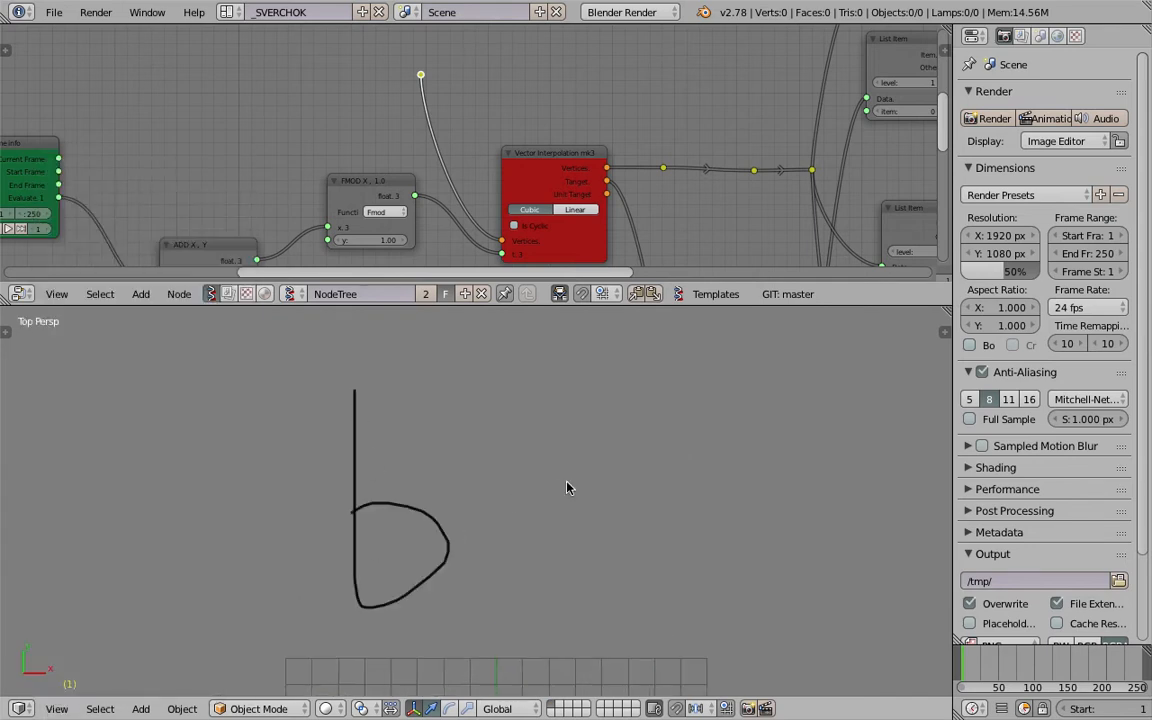
key(alt+a)
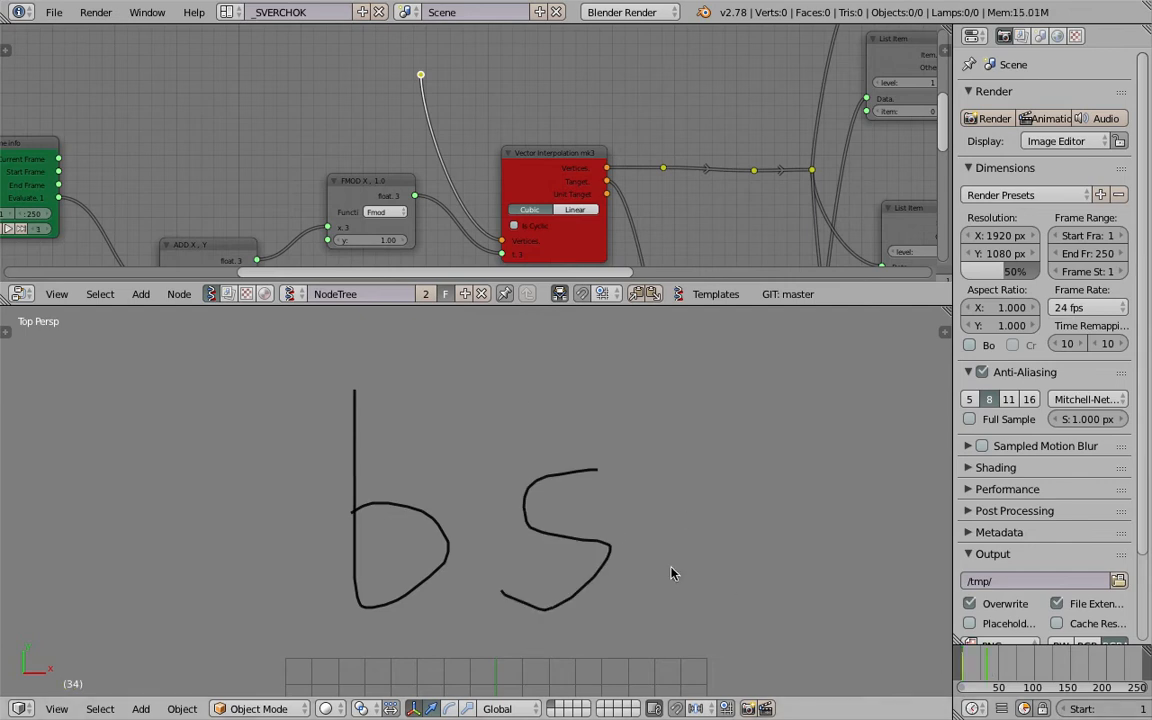
- Add an Object ID Selector node in the empty space above the FMOD node
middle_drag(287, 54, 362, 111)
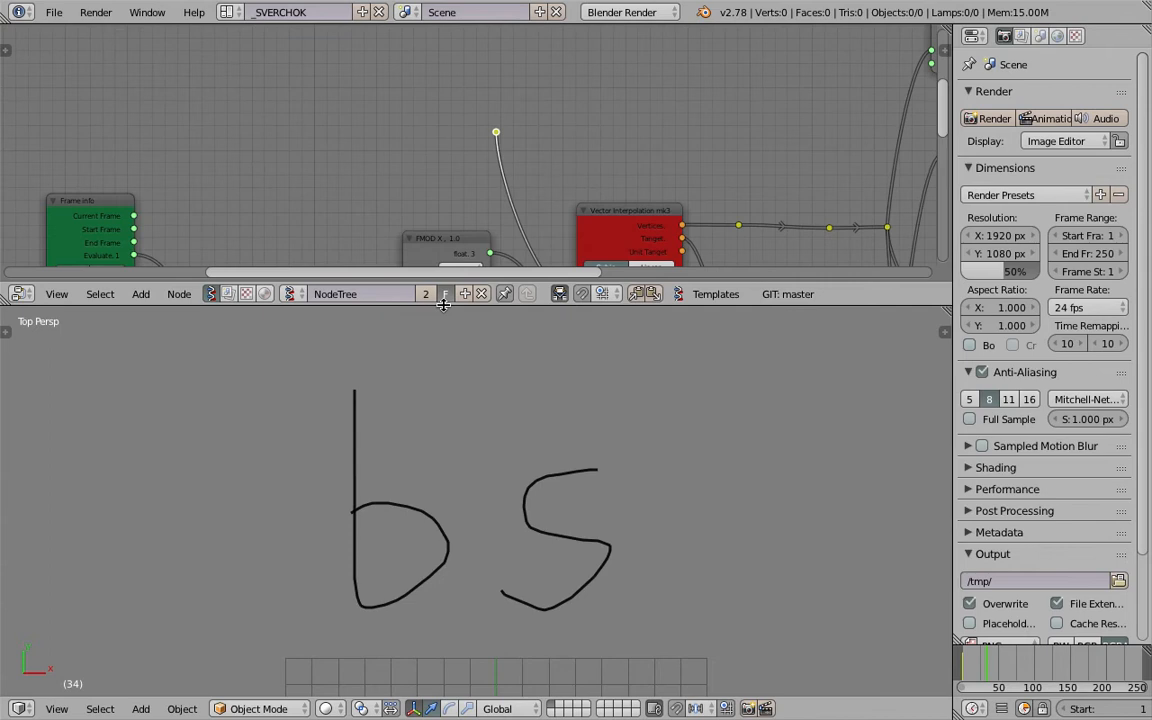
drag(445, 307, 445, 393)
key(space)
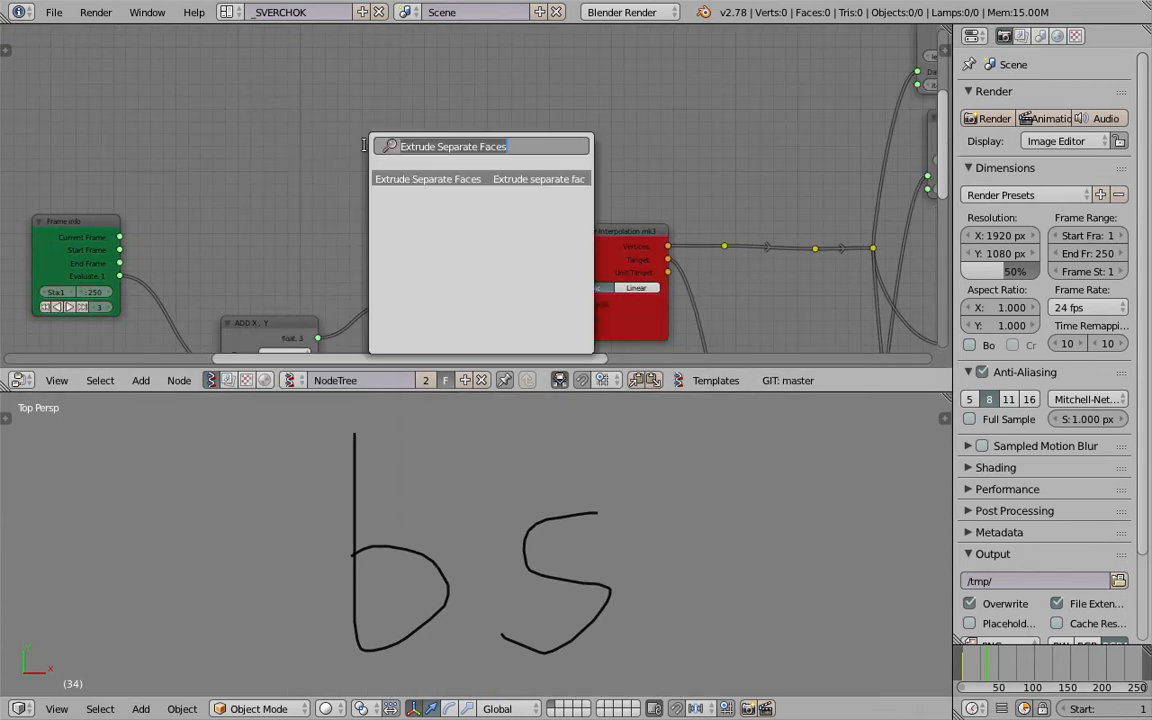
text(sele)
key(Down)
key(Down)
key(Down)
key(Return)
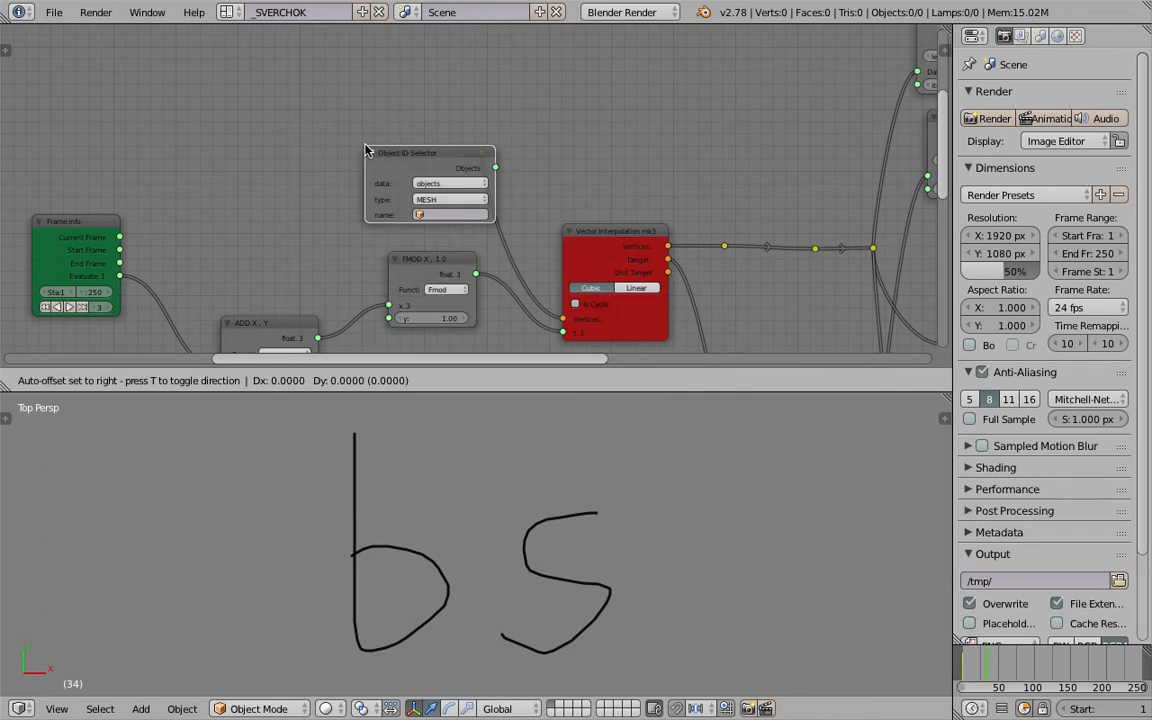
click(362, 132)
- Set the Object ID Selector node to grease_pencil data, using GPencil, layer GP_Layer and frame 0 | 1
click(376, 141)
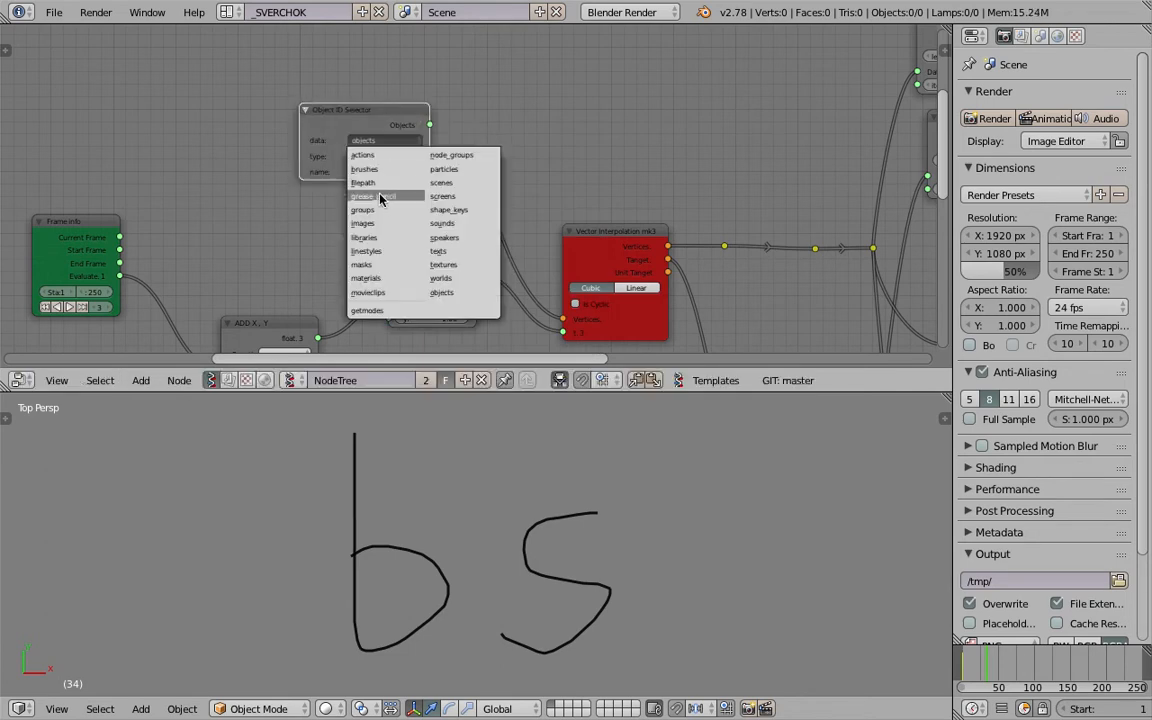
click(379, 195)
click(379, 158)
click(374, 172)
click(380, 172)
click(382, 196)
click(343, 189)
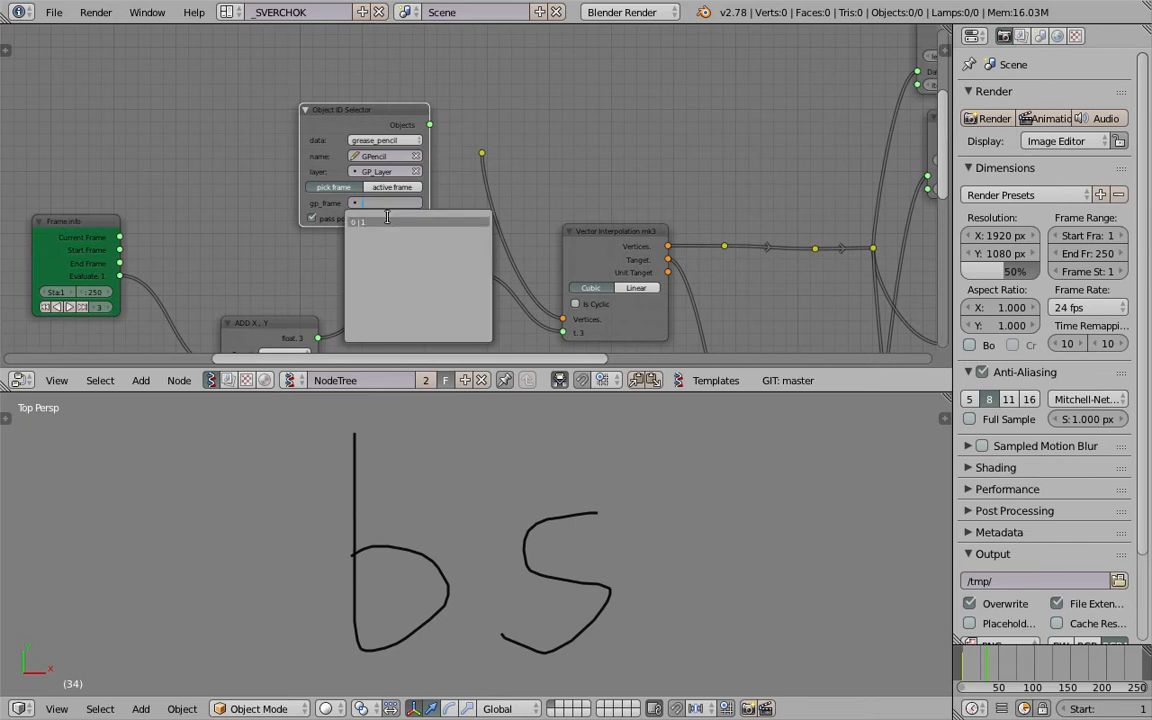
scroll(285, 198, up, 2)
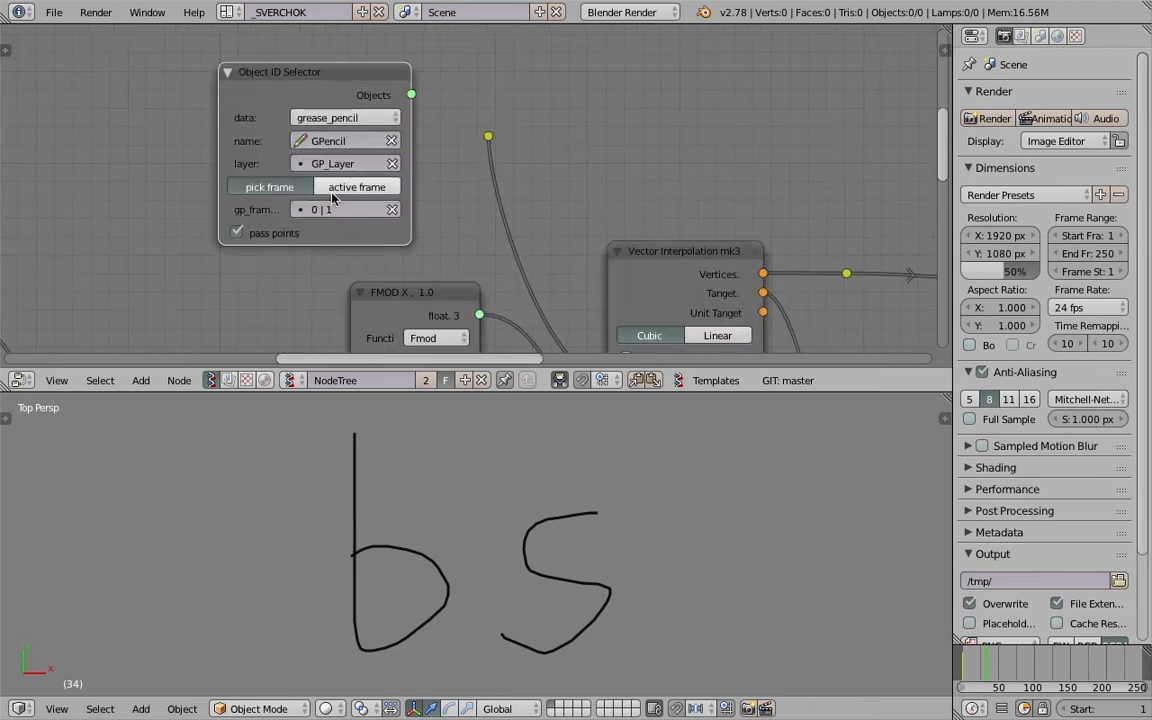
- Link the Object ID Selector's Objects output to the reroute feeding Vector Interpolation mk3's Vertices, and scrub the timeline to update the tree
click(989, 667)
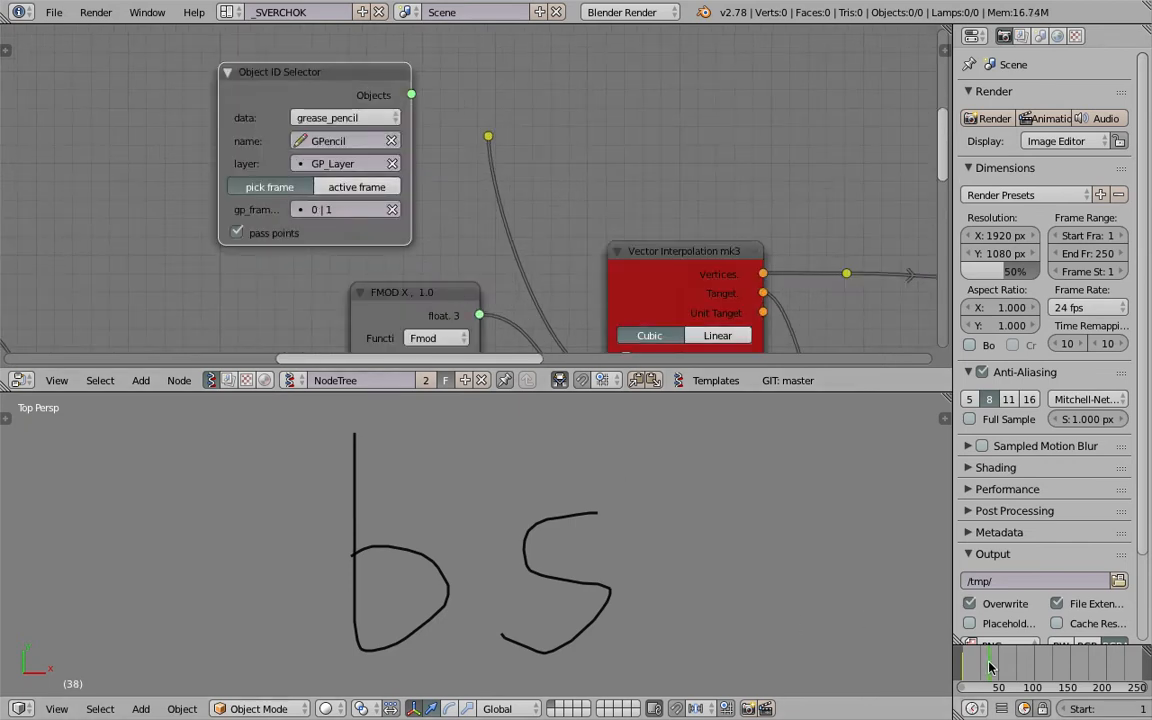
scroll(440, 140, down, 1)
drag(422, 107, 485, 145)
scroll(684, 594, down, 6)
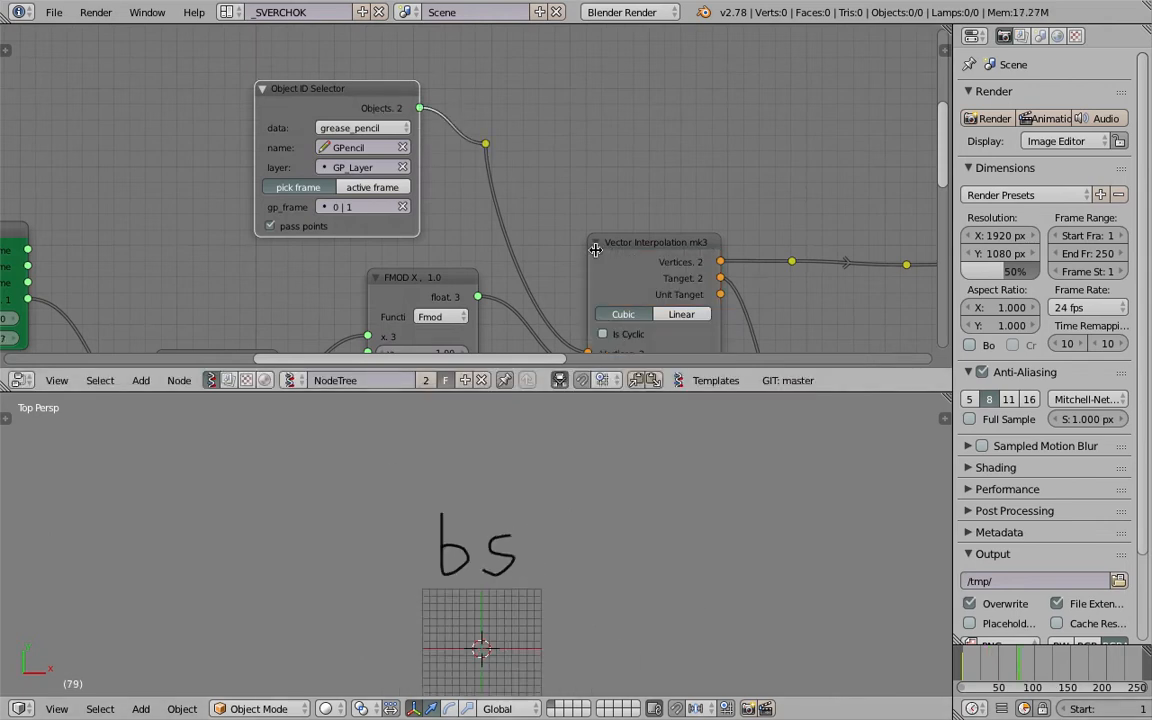
scroll(712, 345, down, 3)
click(986, 665)
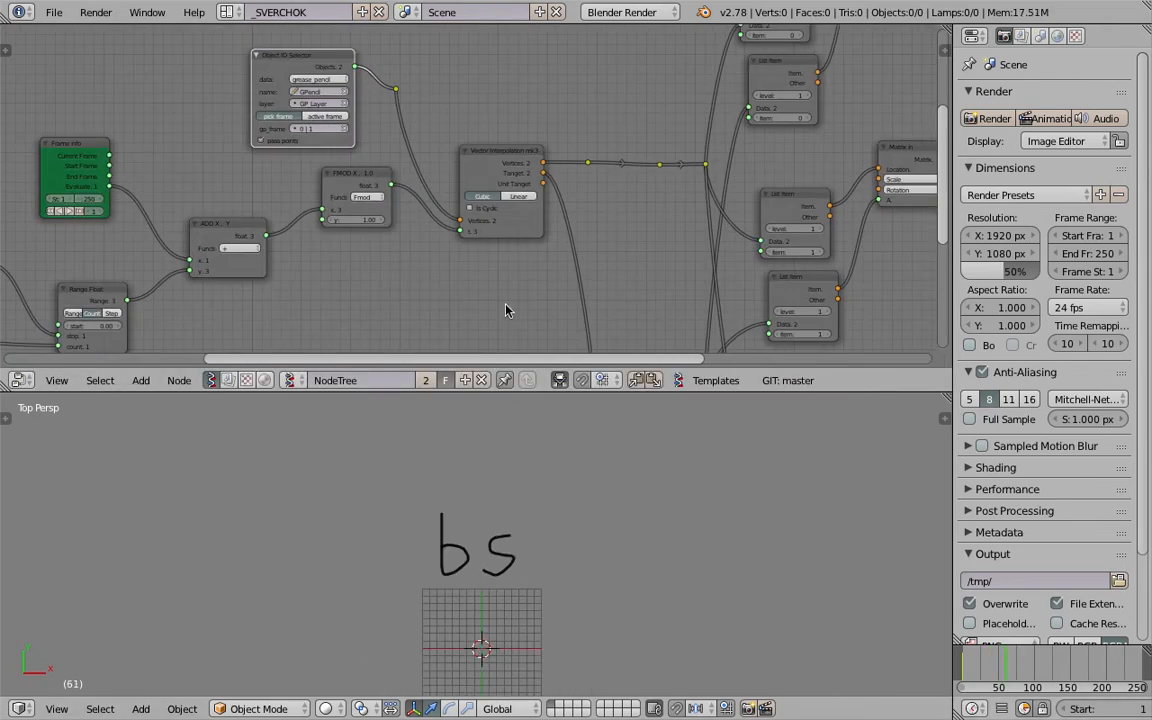
- Inspect the red Matrix In node and check its error output in the terminal window
scroll(460, 270, up, 2)
scroll(300, 175, up, 1)
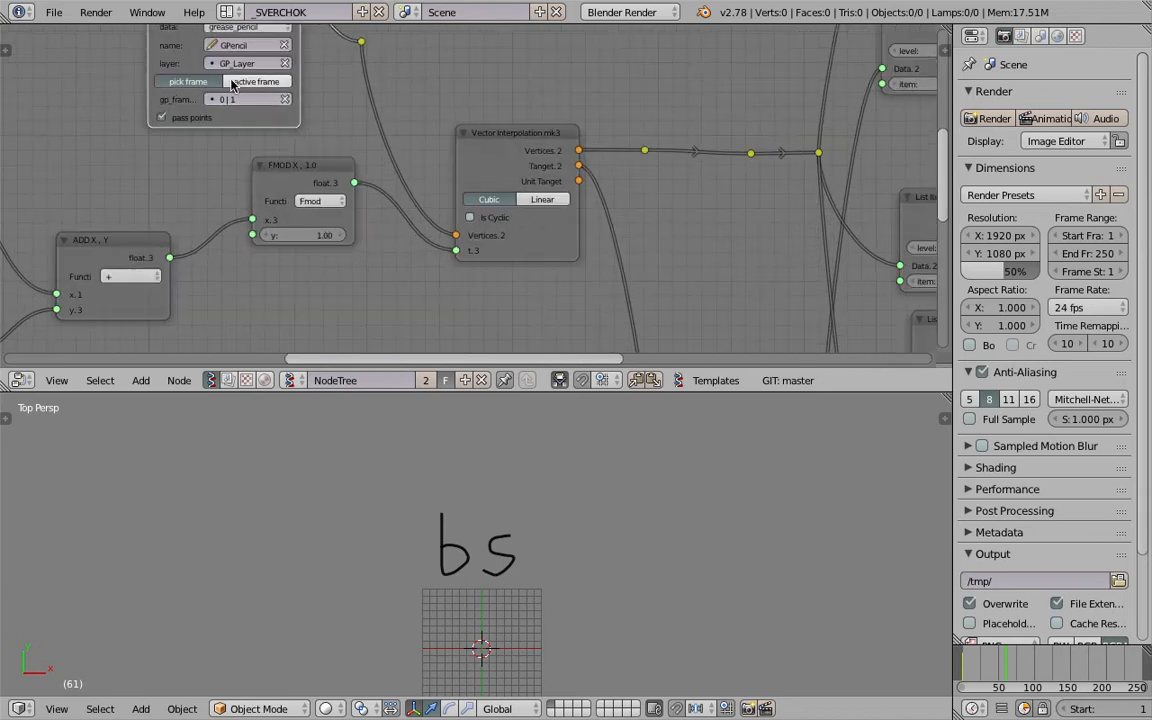
scroll(404, 252, down, 3)
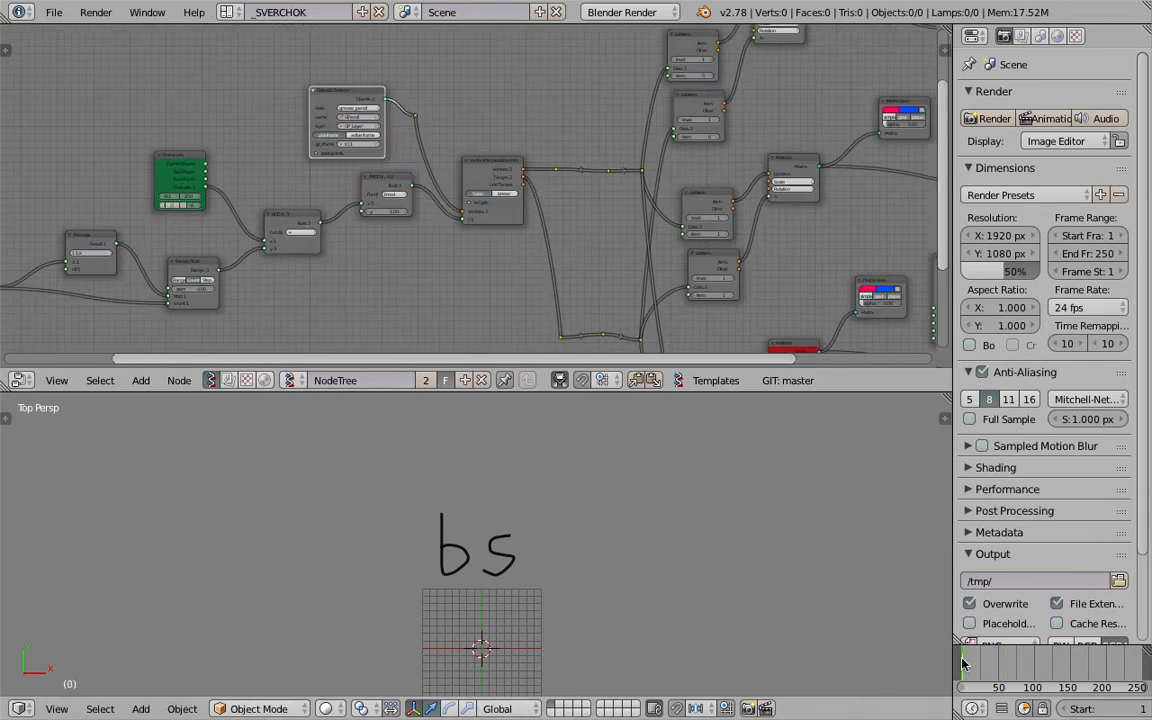
scroll(700, 250, up, 2)
drag(583, 230, 579, 214)
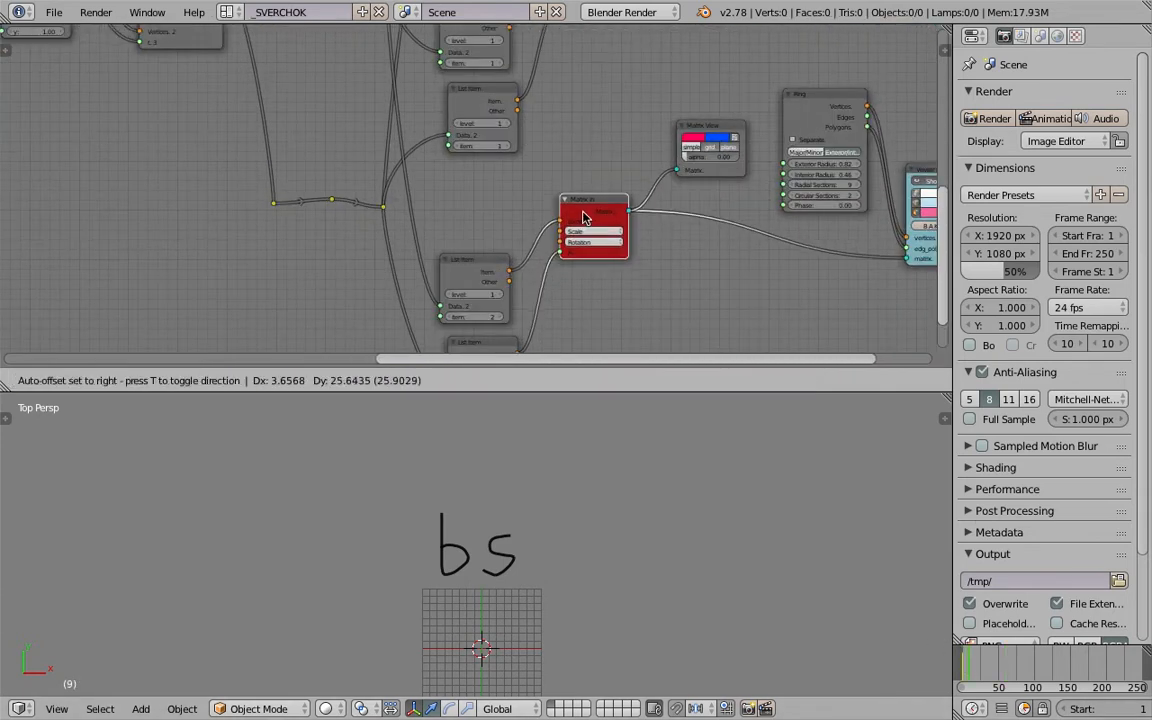
key(ctrl+Left)
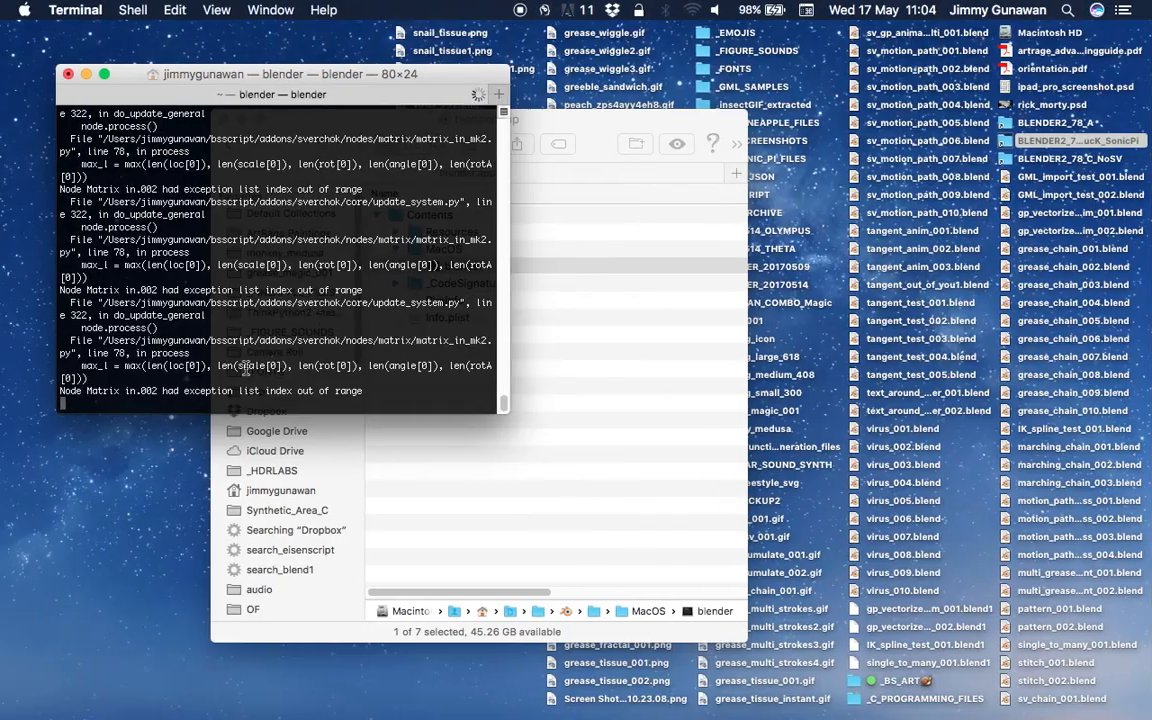
key(ctrl+Right)
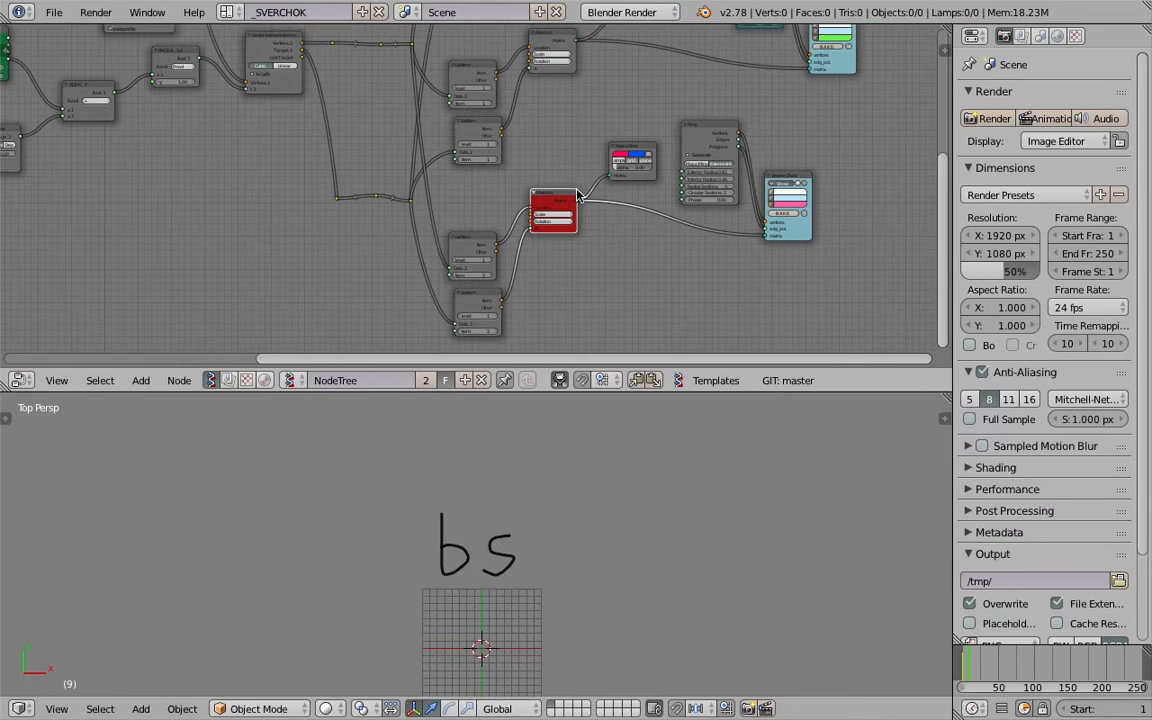
- Set the List Input node's List Length to 2 and change the current frame to update the tree
scroll(577, 195, left, 10)
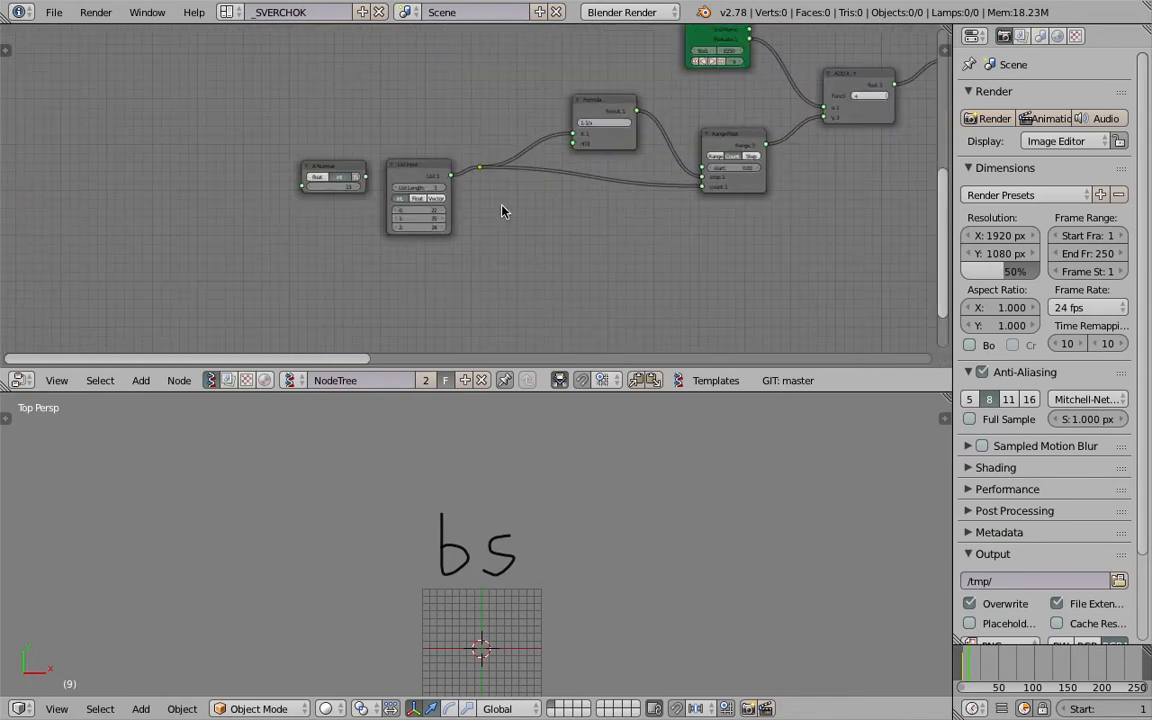
scroll(445, 205, up, 4)
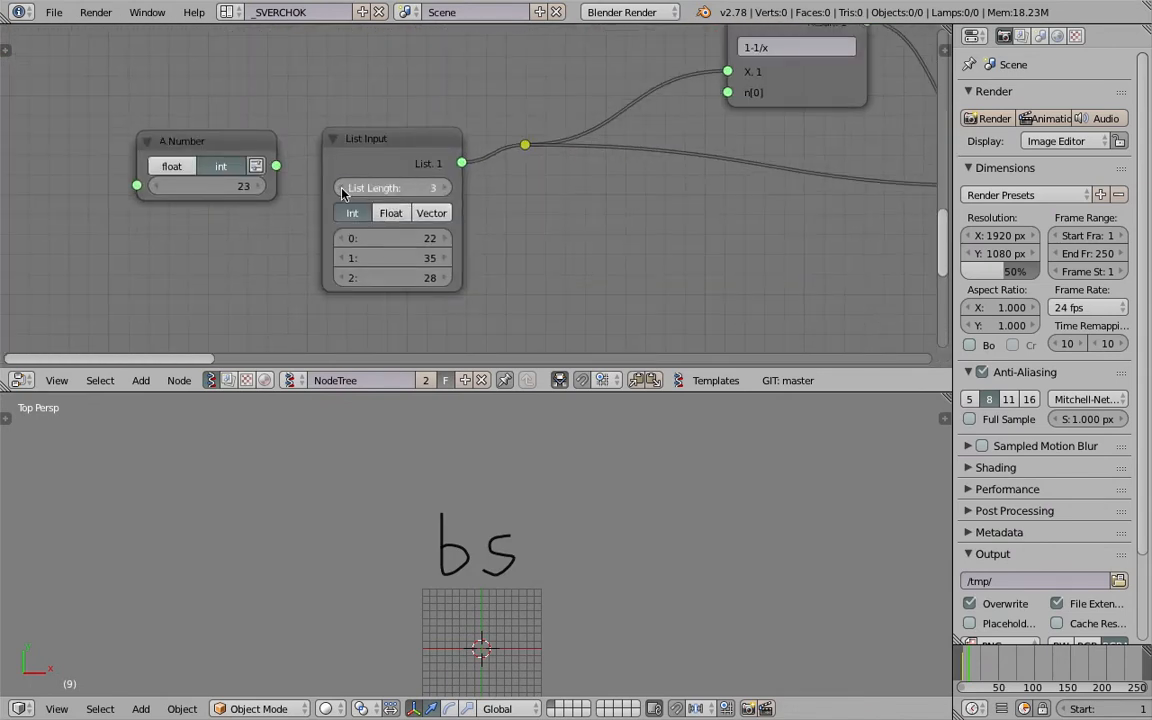
click(342, 188)
click(1030, 670)
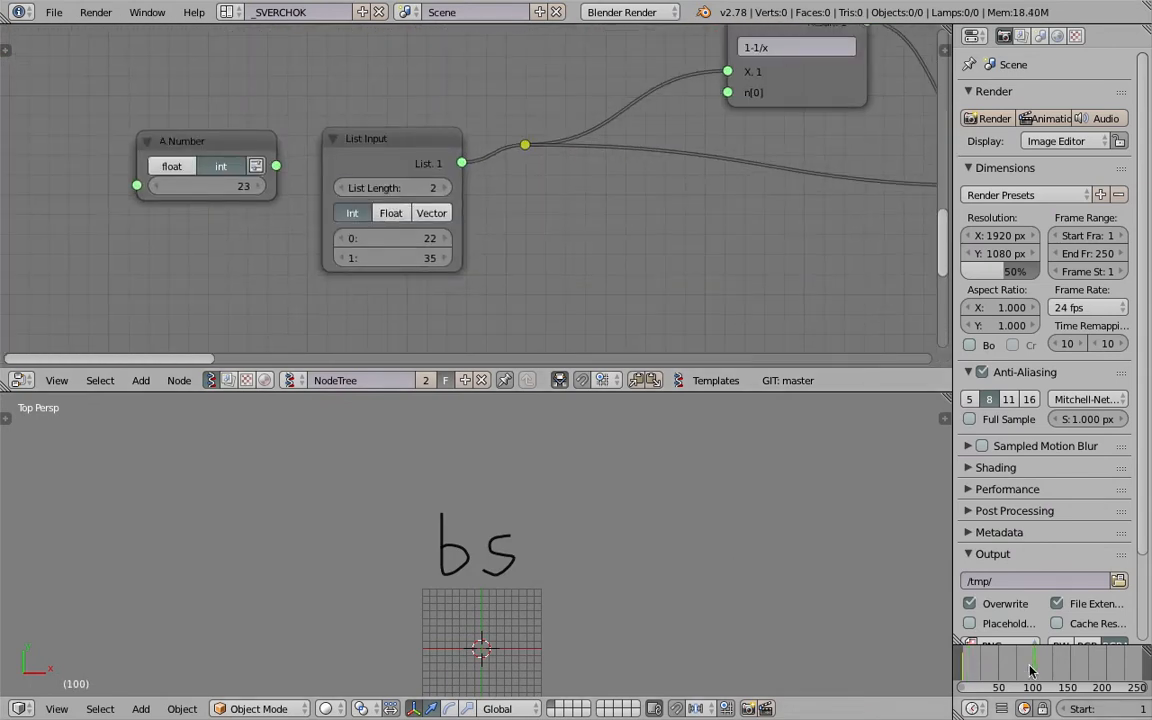
click(341, 188)
click(445, 188)
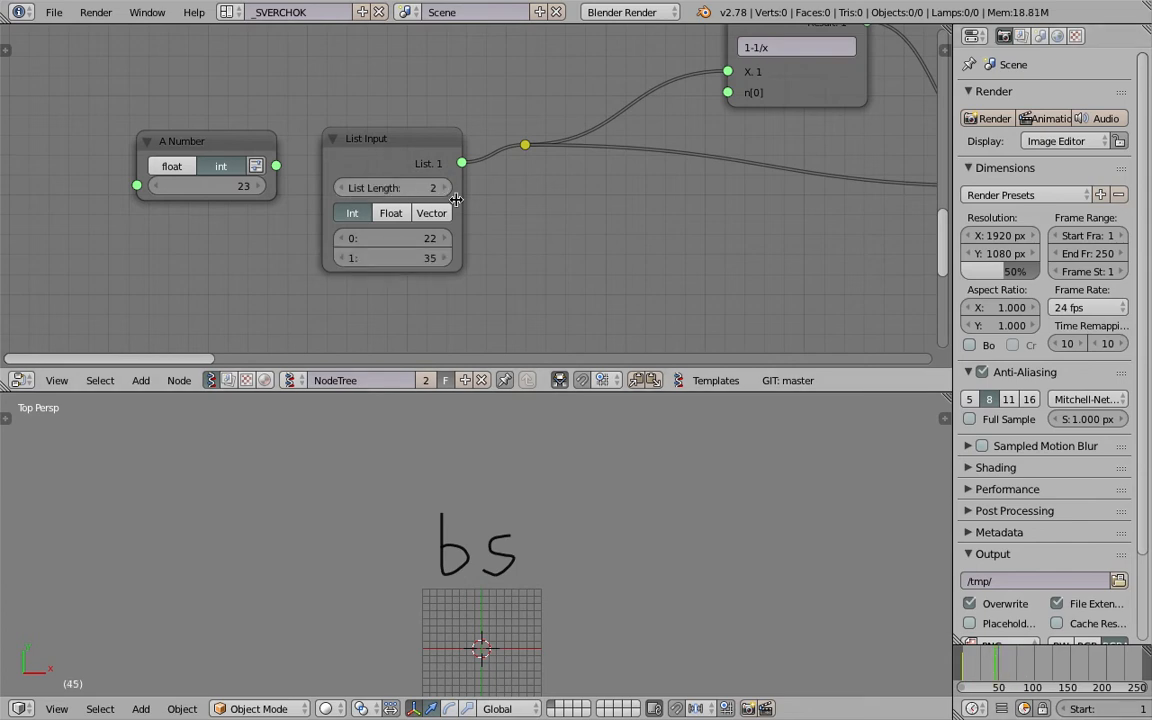
drag(992, 672, 1023, 671)
- Enlarge the node editor and follow the node chain from List Input to the red Matrix In branch
scroll(660, 290, down, 5)
middle_drag(680, 308, 345, 311)
scroll(342, 250, down, 6)
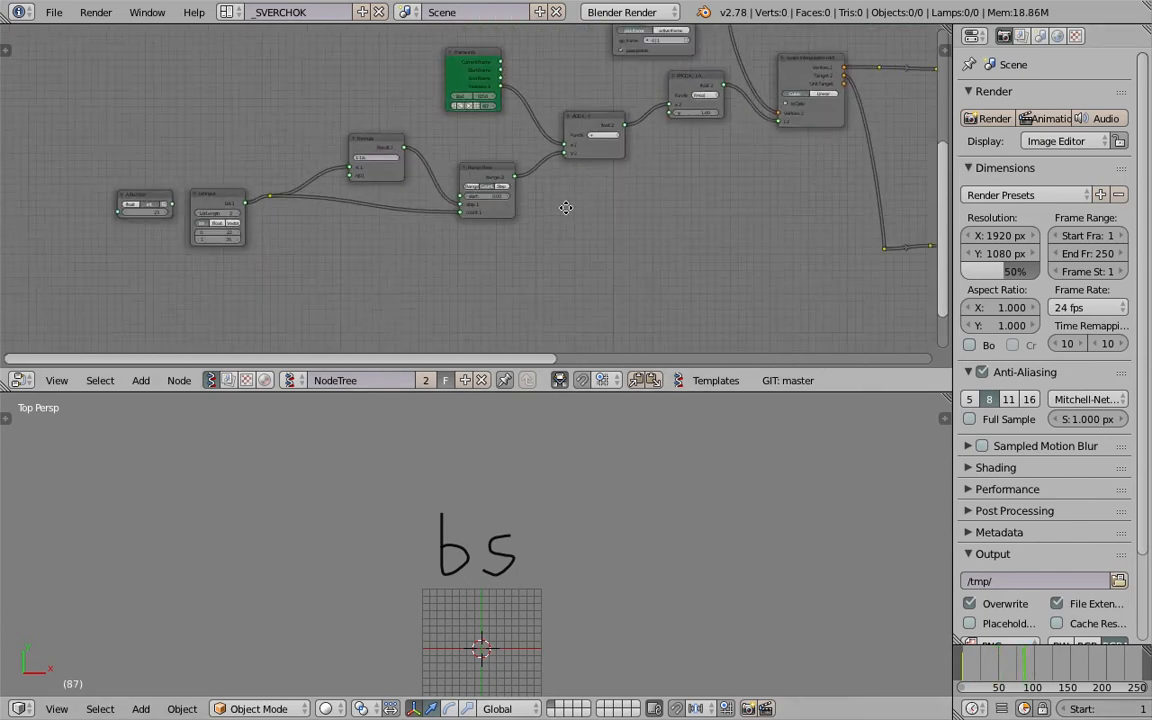
middle_drag(566, 206, 462, 303)
middle_drag(689, 191, 503, 209)
middle_drag(735, 107, 527, 214)
mouse_move(626, 214)
middle_down()
mouse_move(494, 266)
mouse_move(430, 256)
middle_up()
drag(572, 391, 575, 472)
middle_drag(611, 297, 592, 303)
scroll(604, 308, up, 2)
middle_drag(594, 376, 630, 198)
scroll(630, 198, down, 4)
middle_drag(580, 238, 622, 180)
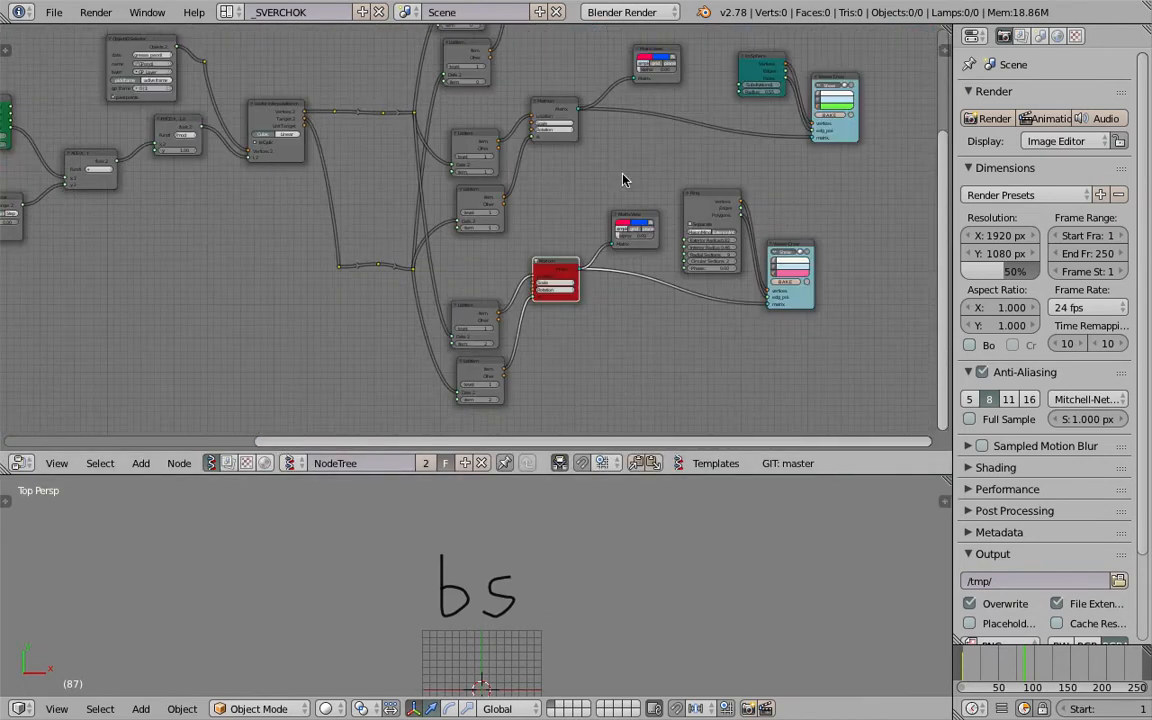
- Delete the whole third branch, from its two List Item nodes and red Matrix In to the Ring and its Viewer Draw
drag(466, 263, 591, 410)
key(x)
key(x)
click(713, 200)
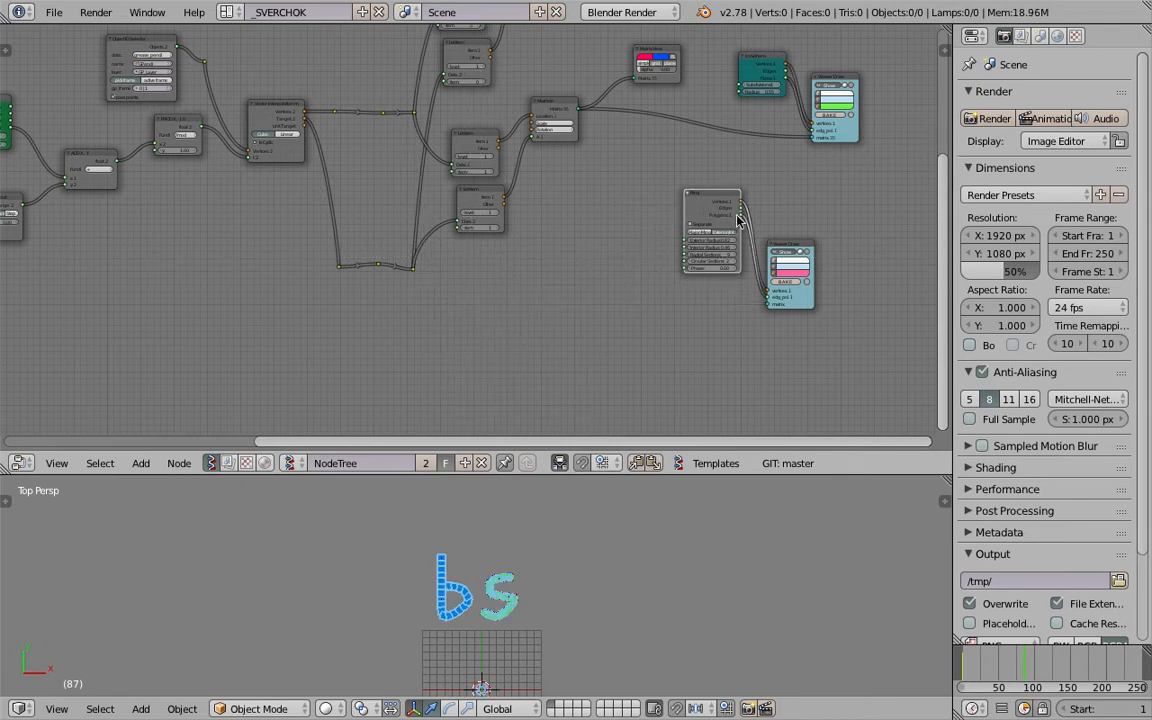
key(x)
key(x)
scroll(554, 585, up, 5)
shift+middle_drag(555, 589, 555, 559)
mouse_move(1003, 667)
mouse_down()
mouse_move(1027, 669)
mouse_move(969, 660)
mouse_up()
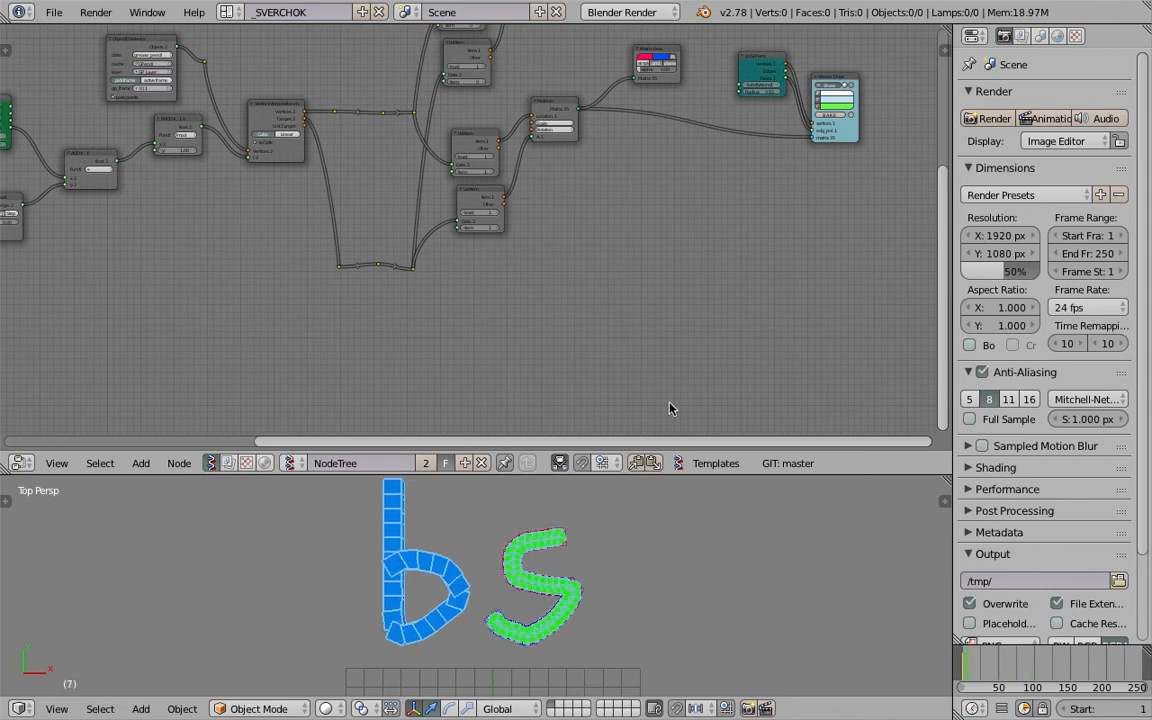
- Delete the two remaining output branches and leftover reroutes downstream of the Vector Interpolation mk3 node
scroll(620, 300, down, 5)
middle_drag(584, 78, 608, 193)
scroll(573, 200, up, 2)
key(b)
drag(436, 73, 776, 364)
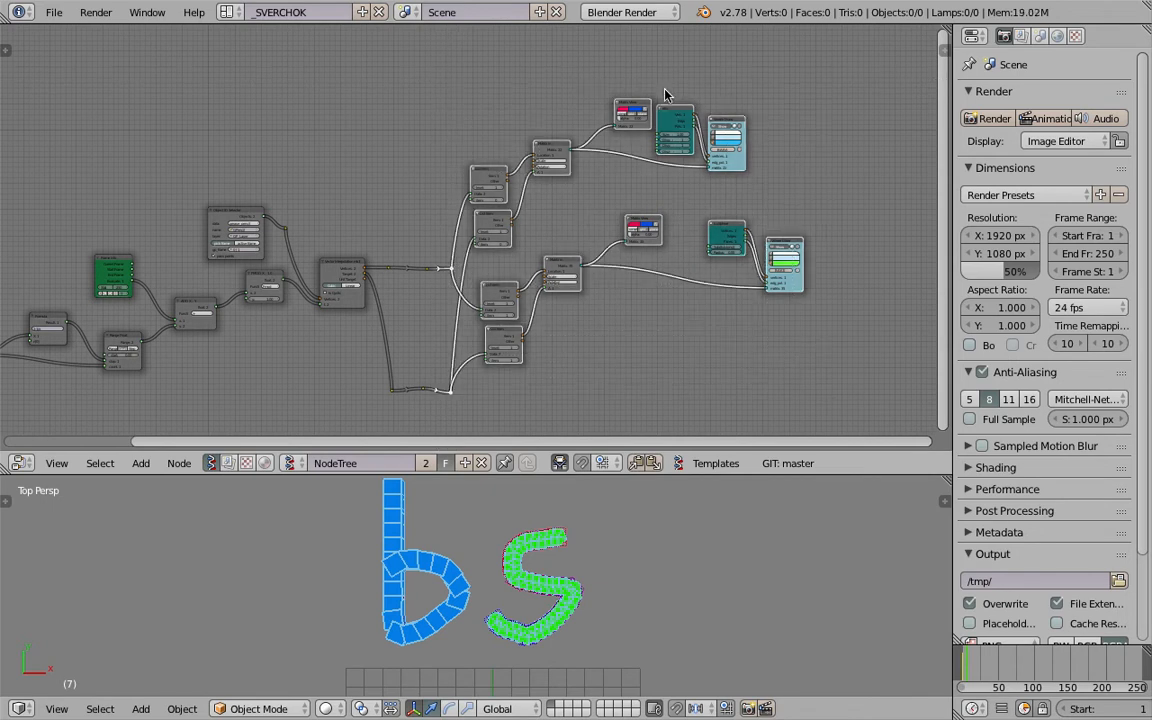
key(x)
middle_drag(509, 252, 640, 195)
scroll(612, 197, up, 7)
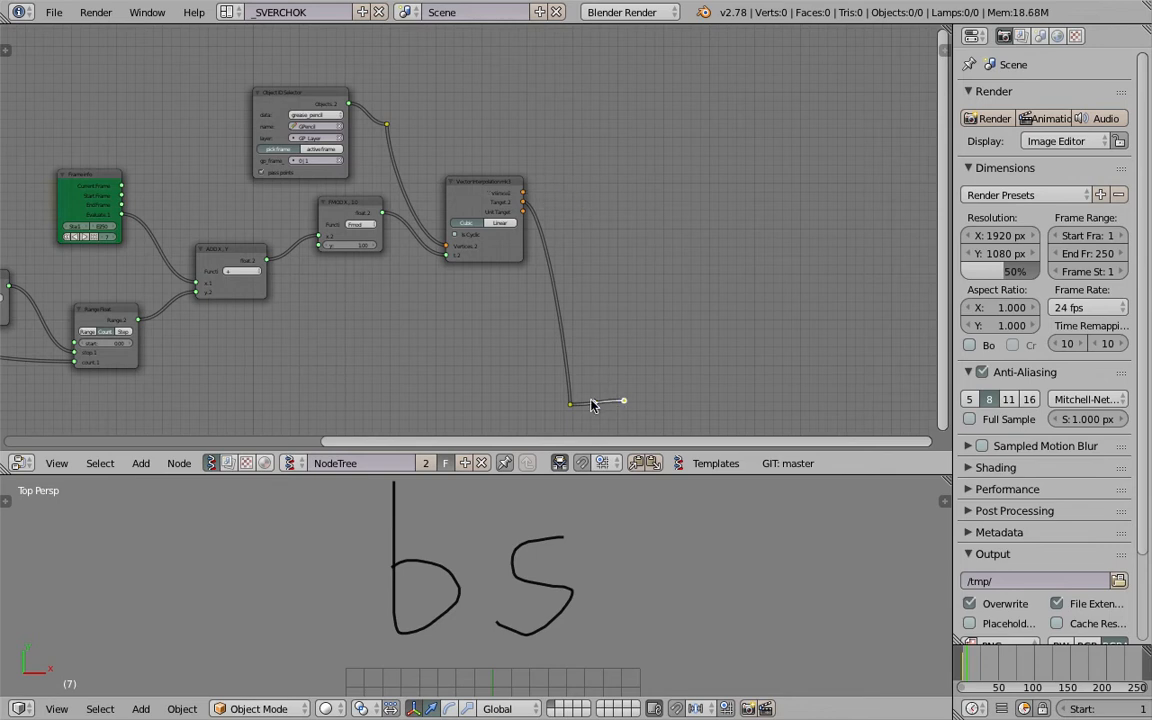
scroll(591, 216, up, 3)
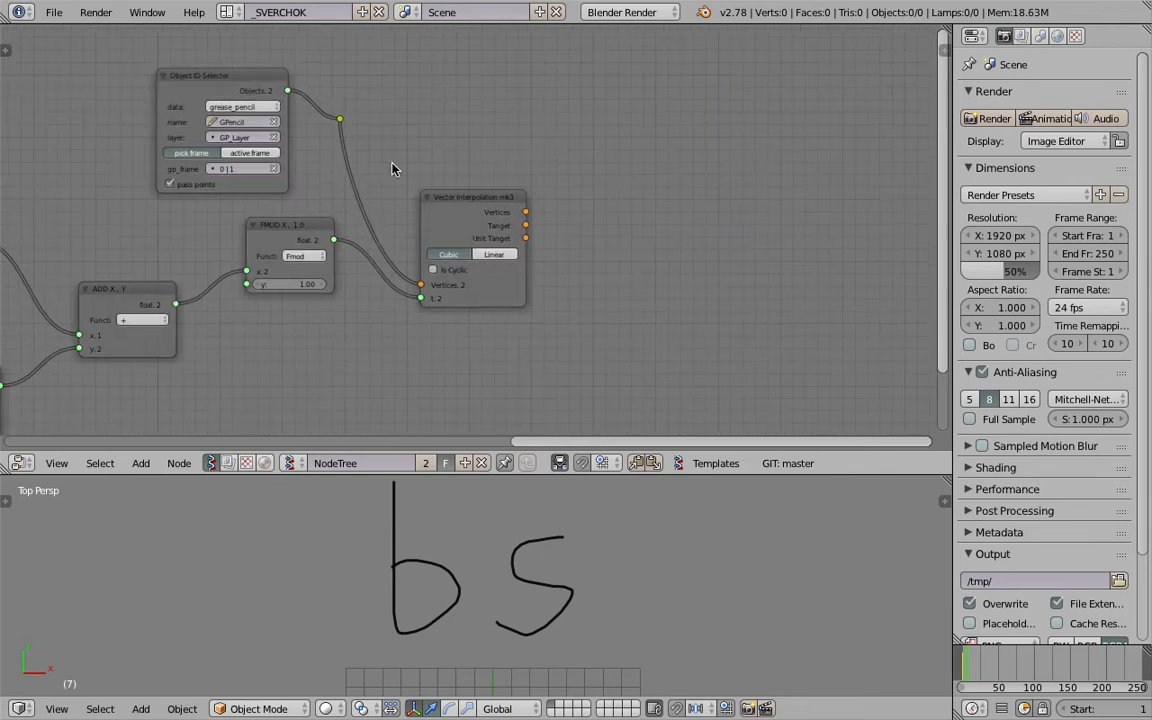
- Add a Viewer Draw node and link the Vector Interpolation mk3 Vertices output to its vertices input
key(shift+a)
click(663, 213)
text(view)
key(Return)
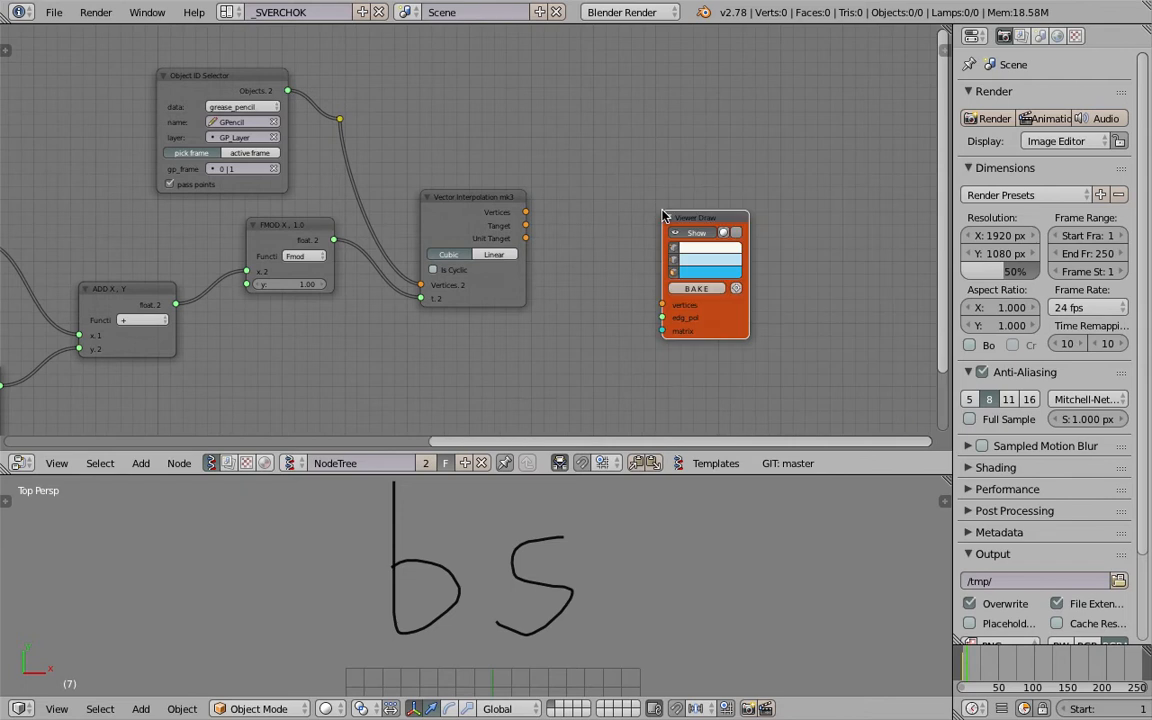
click(663, 165)
drag(528, 212, 672, 255)
drag(491, 200, 535, 184)
- Play the animation to watch the points travel along the strokes, and stop it
click(770, 573)
key(alt+a)
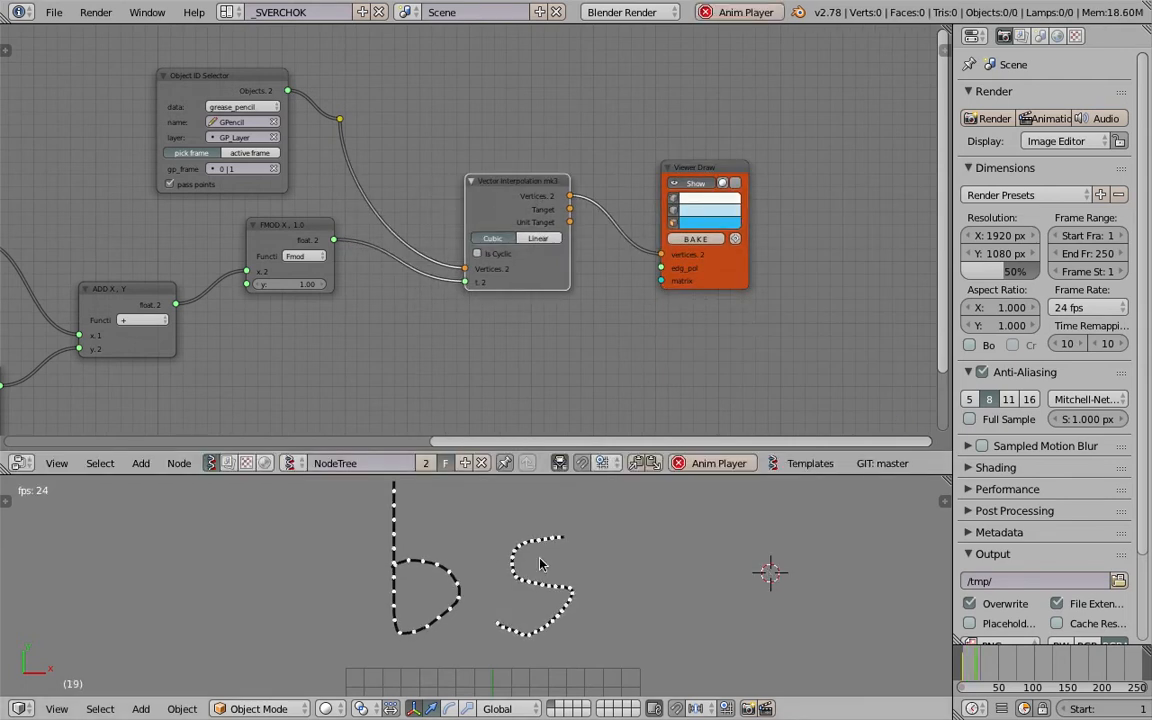
key(Home)
scroll(407, 300, down, 3)
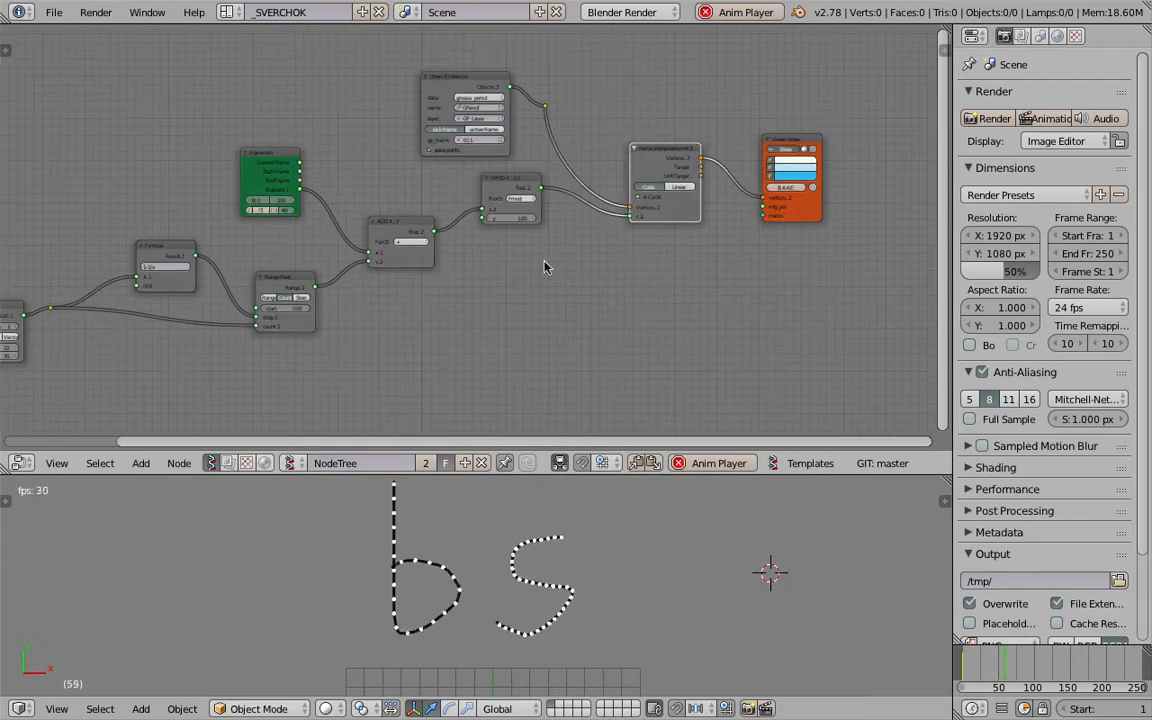
key(Escape)
- Save the file on the Desktop as sv_animated_stroke_vectorized_001.blend
middle_drag(521, 268, 580, 278)
key(ctrl+s)
click(447, 80)
text(sv_animated_stroke_vec)
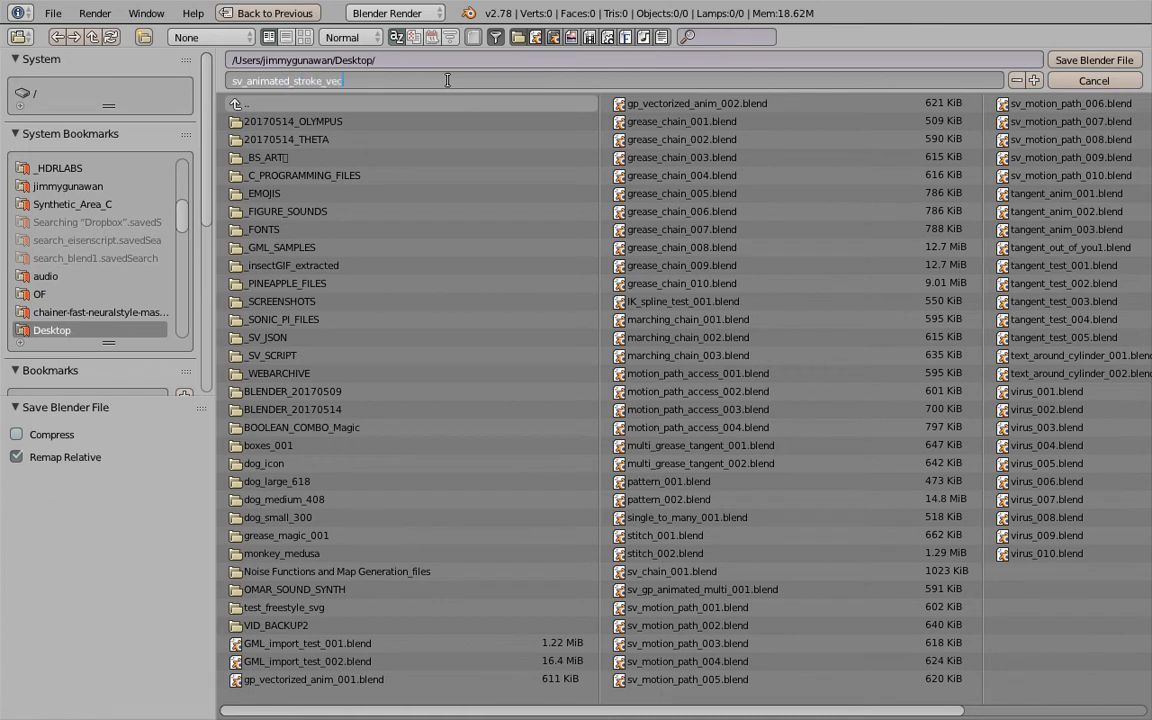
key(Return)
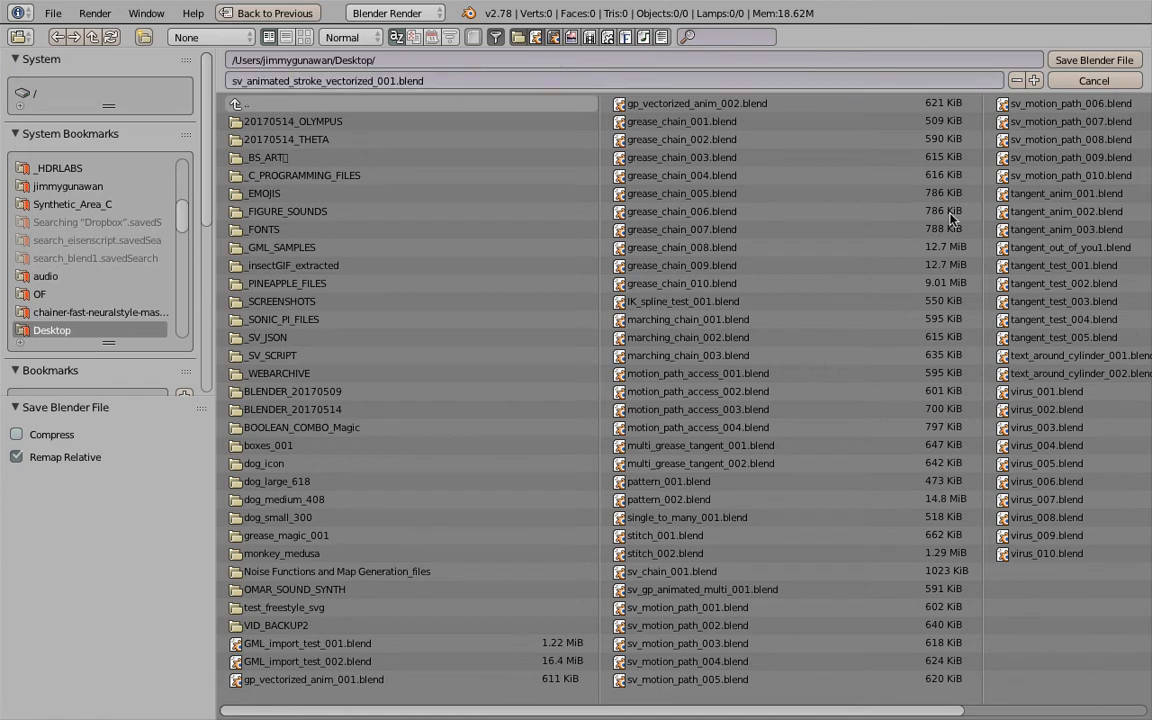
click(1090, 60)
- Tidy the layout by moving the Object ID Selector, Vector Interpolation mk3 and Viewer Draw nodes closer together
drag(502, 137, 524, 118)
scroll(656, 237, up, 1)
mouse_move(743, 218)
mouse_down()
mouse_move(684, 190)
mouse_move(689, 178)
mouse_up()
drag(908, 210, 845, 177)
- Start the animation playback and set item 1 of the List Input node to 20
scroll(489, 241, down, 2)
middle_drag(228, 220, 333, 171)
middle_drag(332, 258, 497, 238)
scroll(394, 291, down, 1)
middle_drag(507, 286, 422, 283)
key(alt+a)
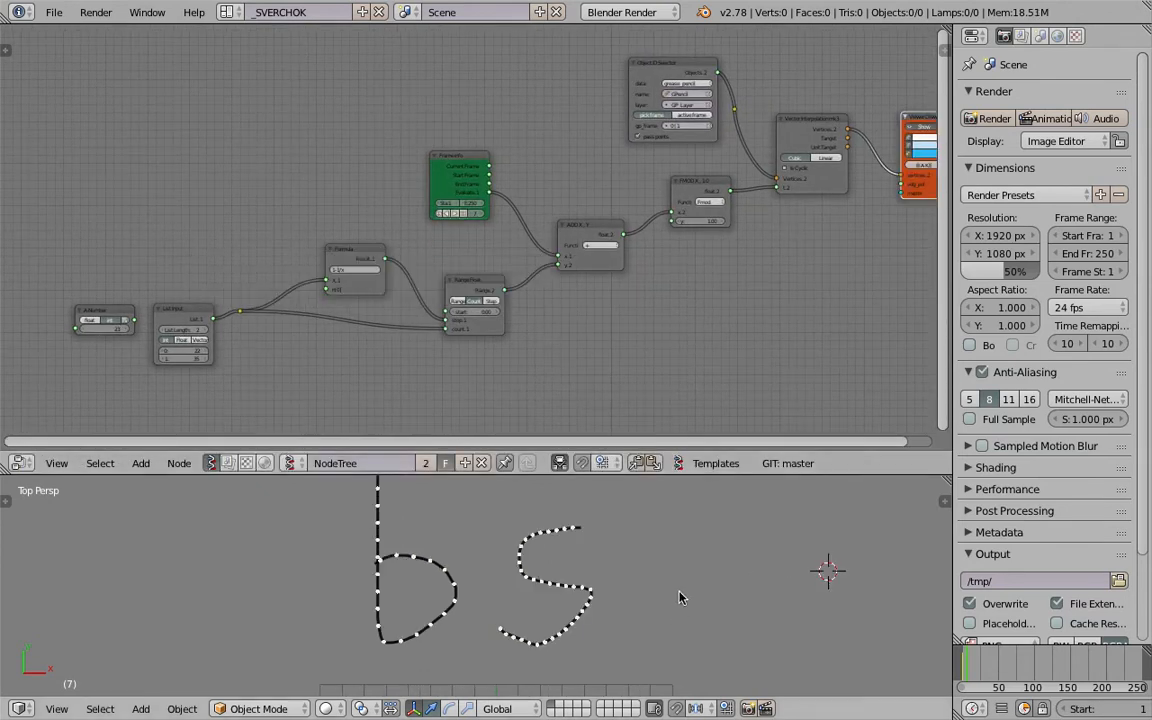
middle_drag(389, 358, 586, 328)
scroll(560, 331, up, 3)
mouse_move(372, 354)
mouse_down()
mouse_move(300, 354)
mouse_move(355, 353)
mouse_up()
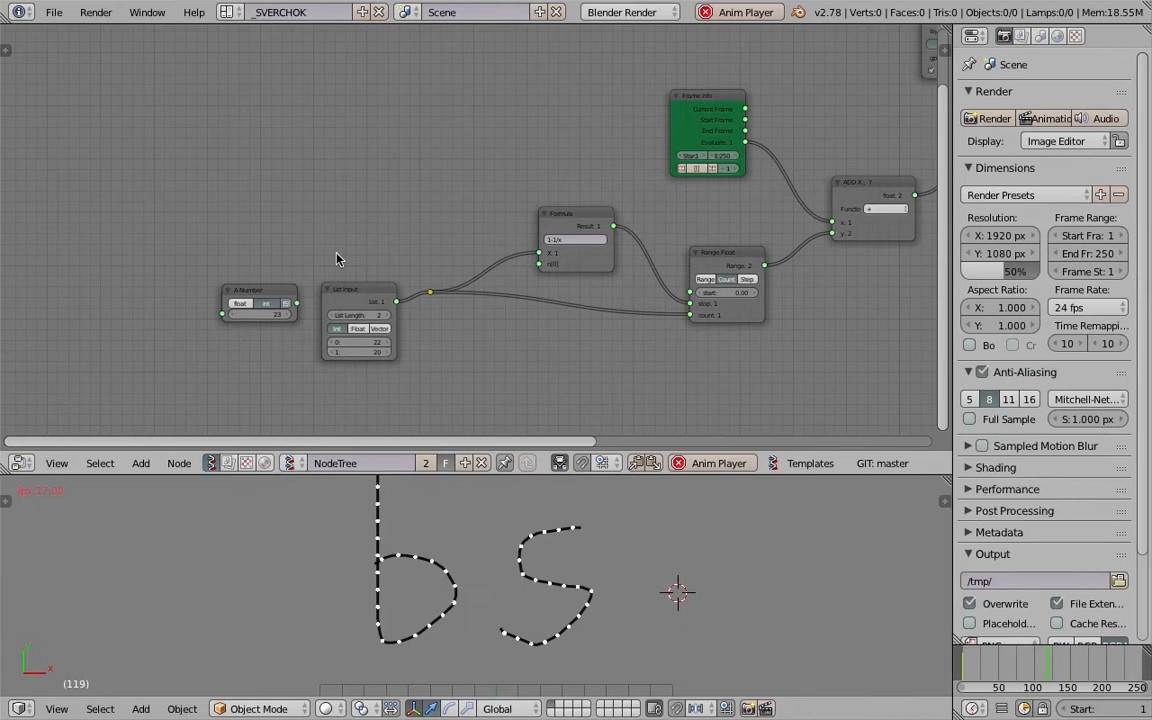
- Delete the unused A Number node, reposition the List Input node and stop the playback
middle_drag(354, 264, 456, 194)
scroll(465, 200, up, 4)
drag(440, 214, 390, 208)
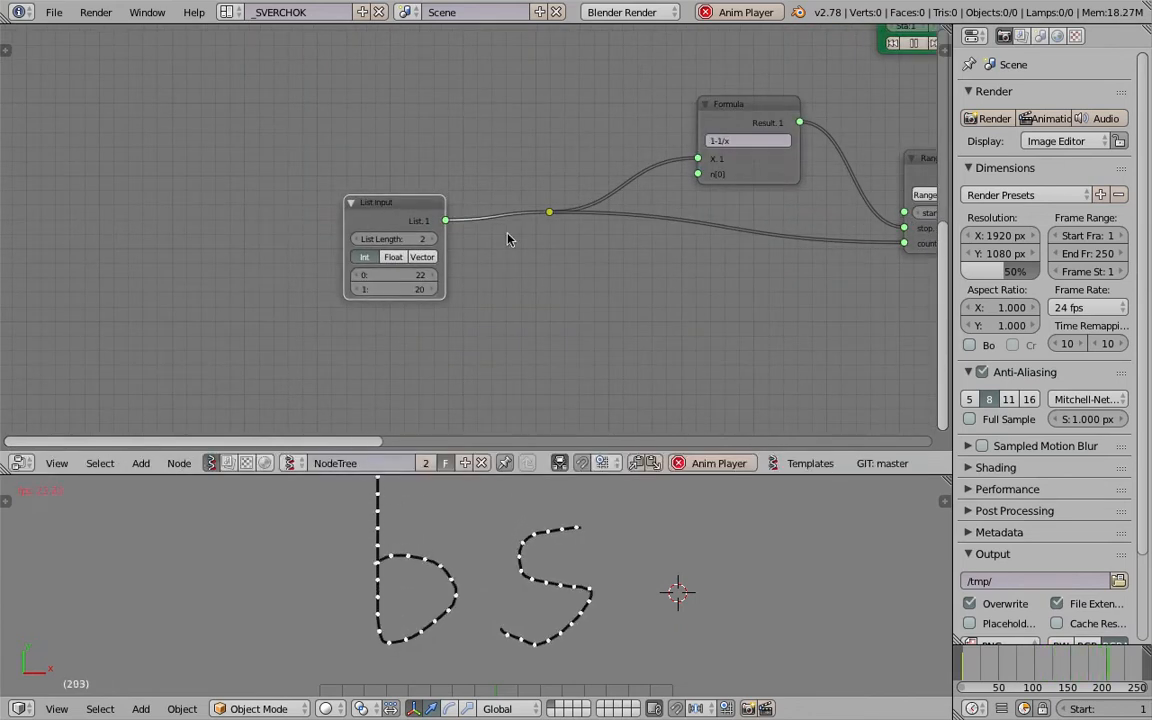
middle_drag(580, 306, 422, 304)
key(Escape)
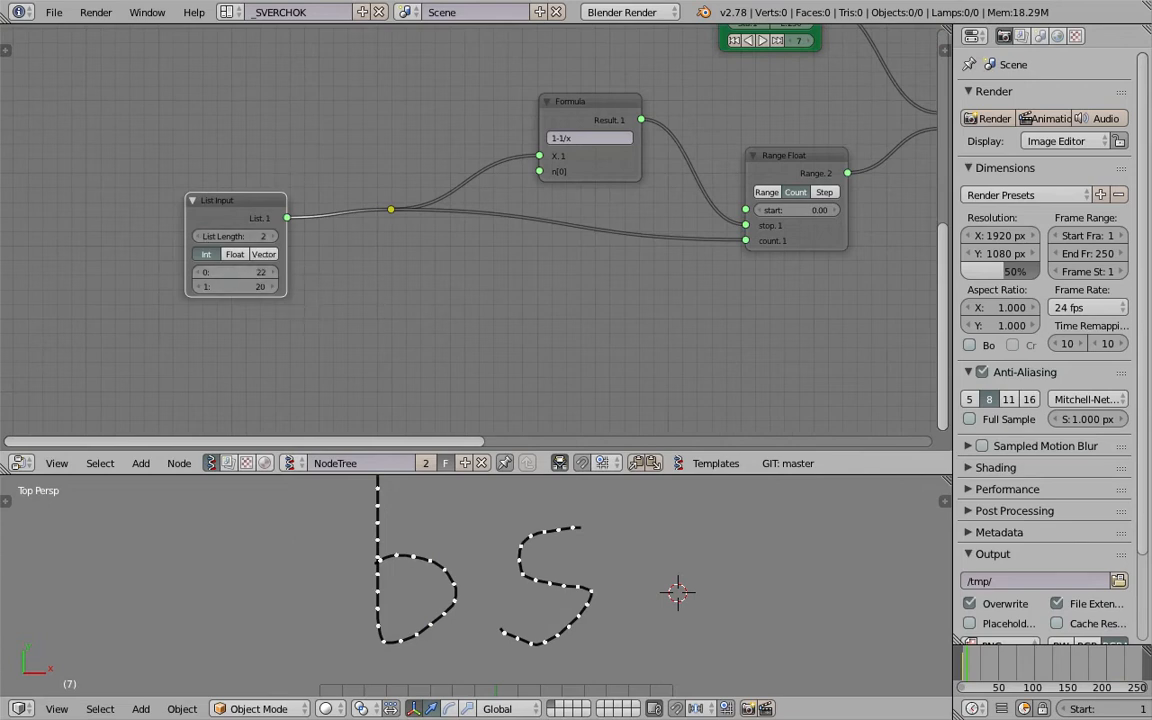
- Set item 0 of the List Input node to 15 and move the node farther from the Formula node
mouse_move(250, 272)
mouse_down()
mouse_move(235, 272)
mouse_move(276, 288)
mouse_move(250, 288)
mouse_up()
middle_drag(399, 285, 406, 280)
drag(226, 200, 112, 218)
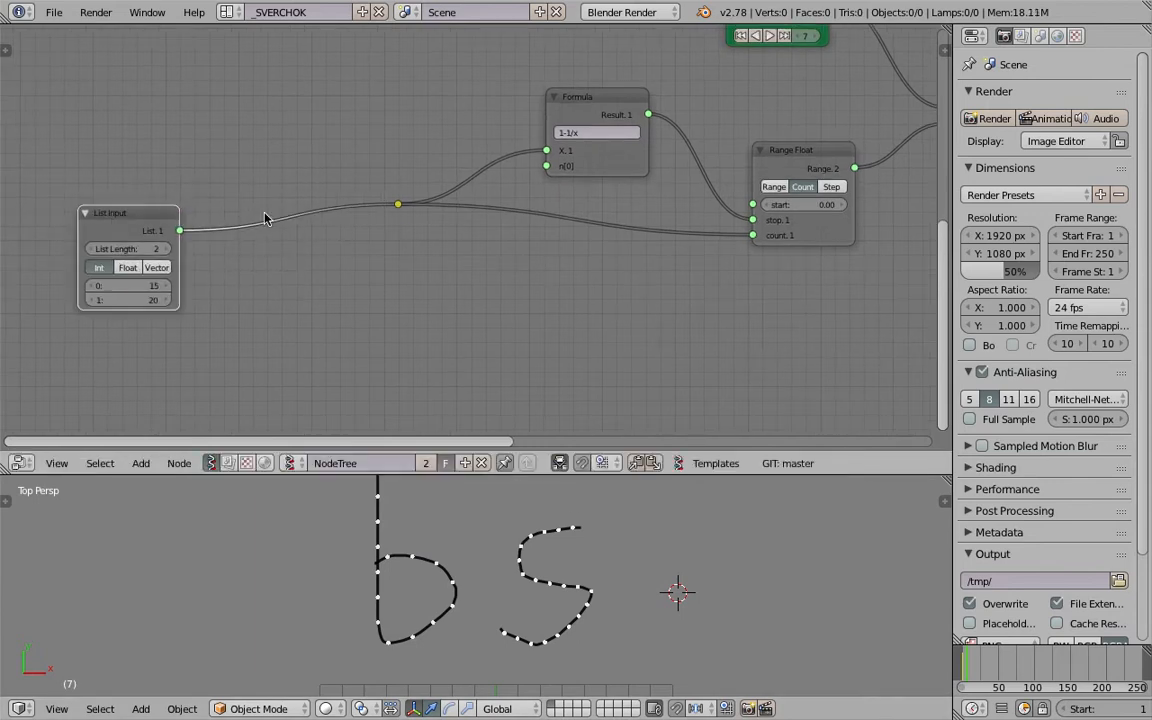
- Narrow the properties editor to widen the work area, and save over sv_animated_stroke_vectorized_001.blend
scroll(290, 232, down, 1)
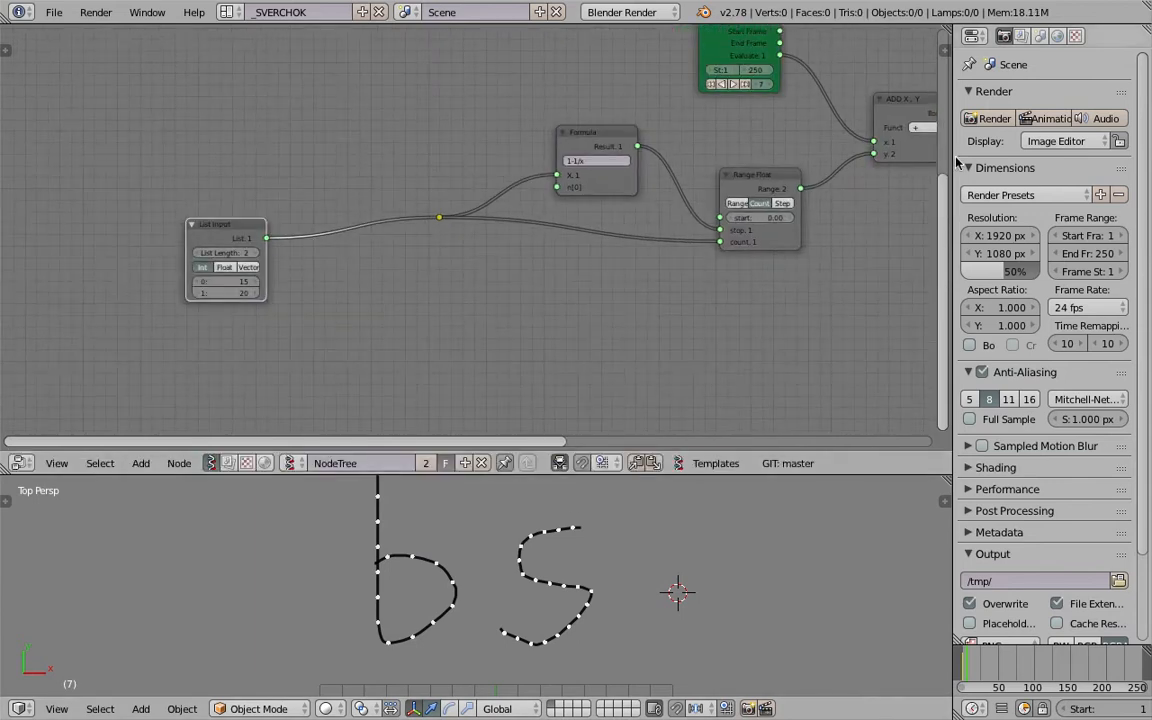
drag(953, 157, 1045, 170)
middle_drag(681, 199, 439, 221)
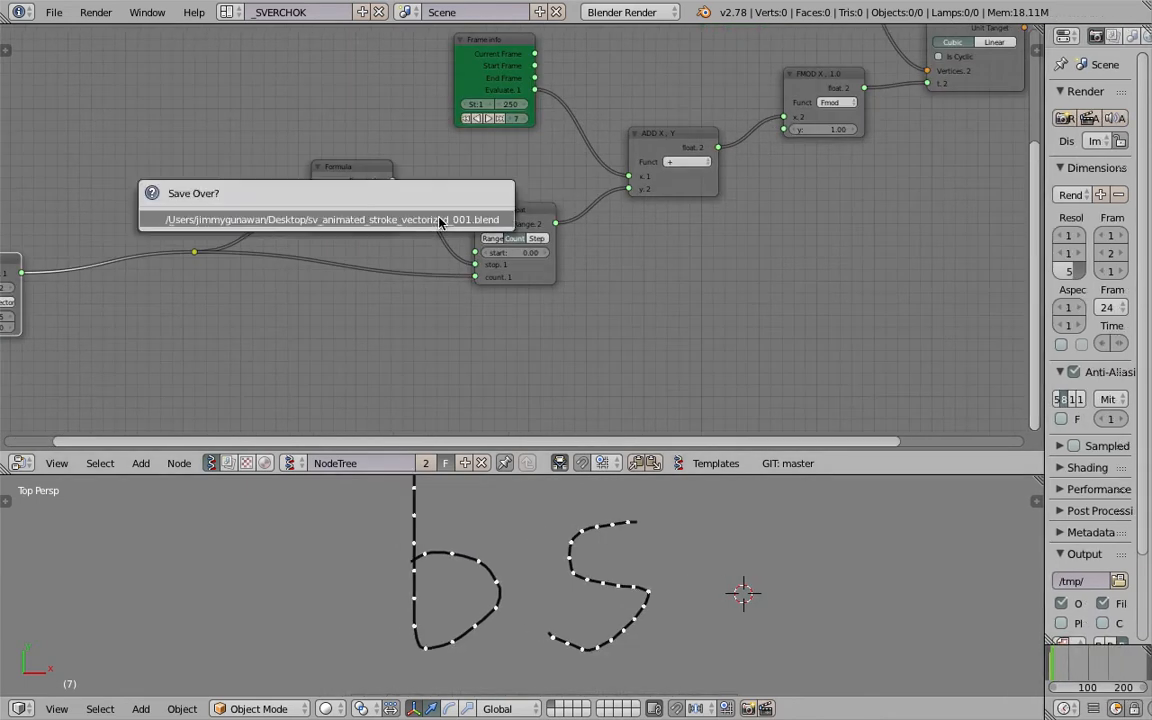
scroll(633, 249, down, 1)
- Move the Viewer Draw node farther from the Vector Interpolation mk3 node to open up space between them
middle_drag(633, 249, 513, 258)
scroll(617, 581, down, 2)
middle_drag(629, 263, 579, 273)
middle_drag(705, 189, 520, 291)
middle_drag(577, 266, 536, 290)
scroll(610, 283, up, 4)
drag(630, 279, 670, 256)
scroll(680, 263, up, 1)
middle_drag(873, 75, 776, 124)
scroll(536, 266, down, 1)
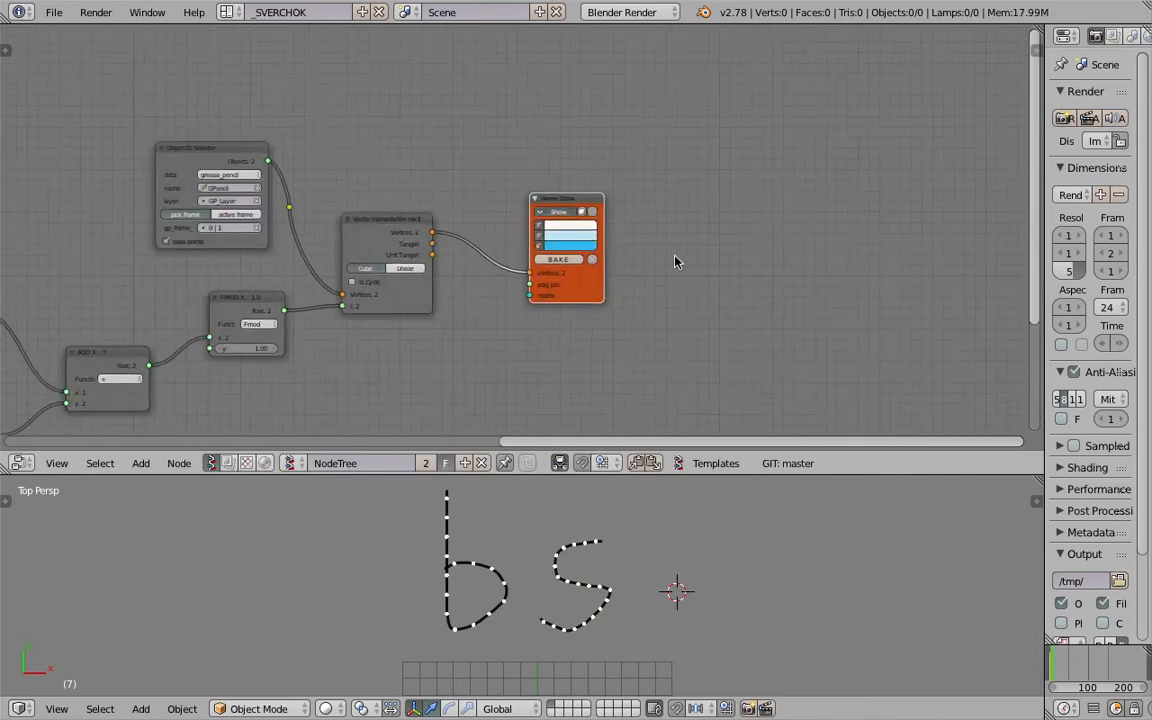
- Move the Viewer Draw node farther away and insert a List Join node on the link from Vector Interpolation mk3's Vertices output
mouse_move(595, 290)
mouse_down()
mouse_move(583, 234)
mouse_move(726, 266)
mouse_up()
scroll(726, 266, up, 6)
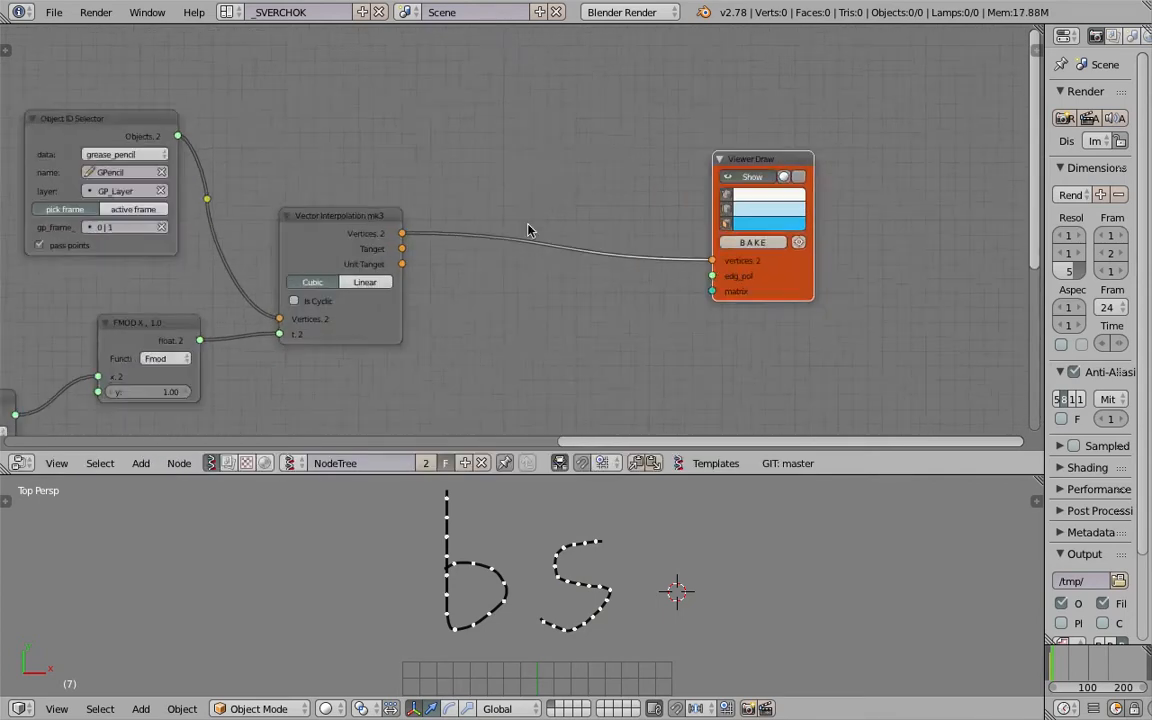
middle_drag(509, 207, 543, 195)
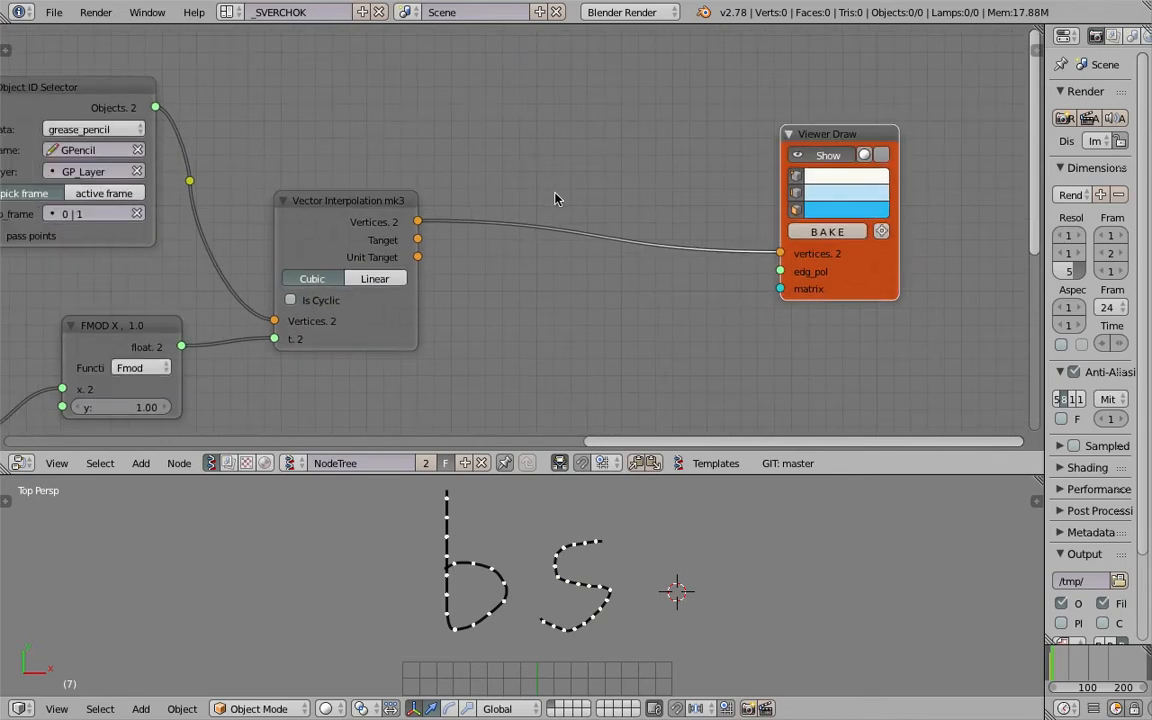
key(alt+space)
text(list)
key(Return)
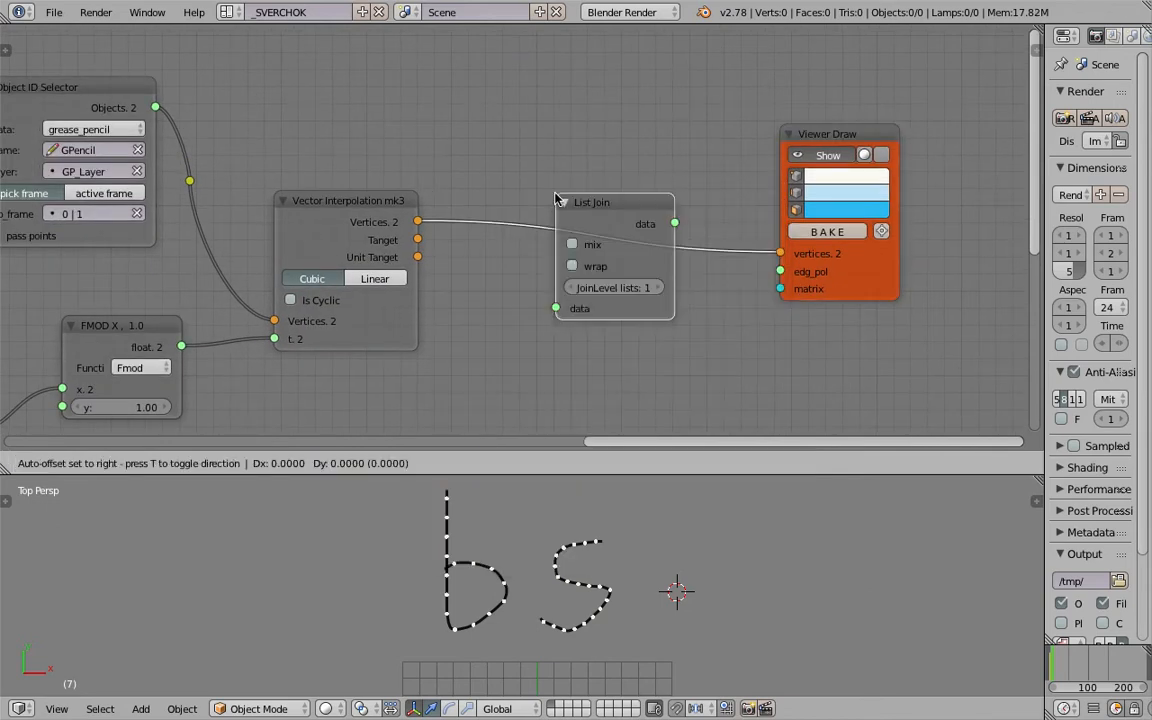
click(550, 185)
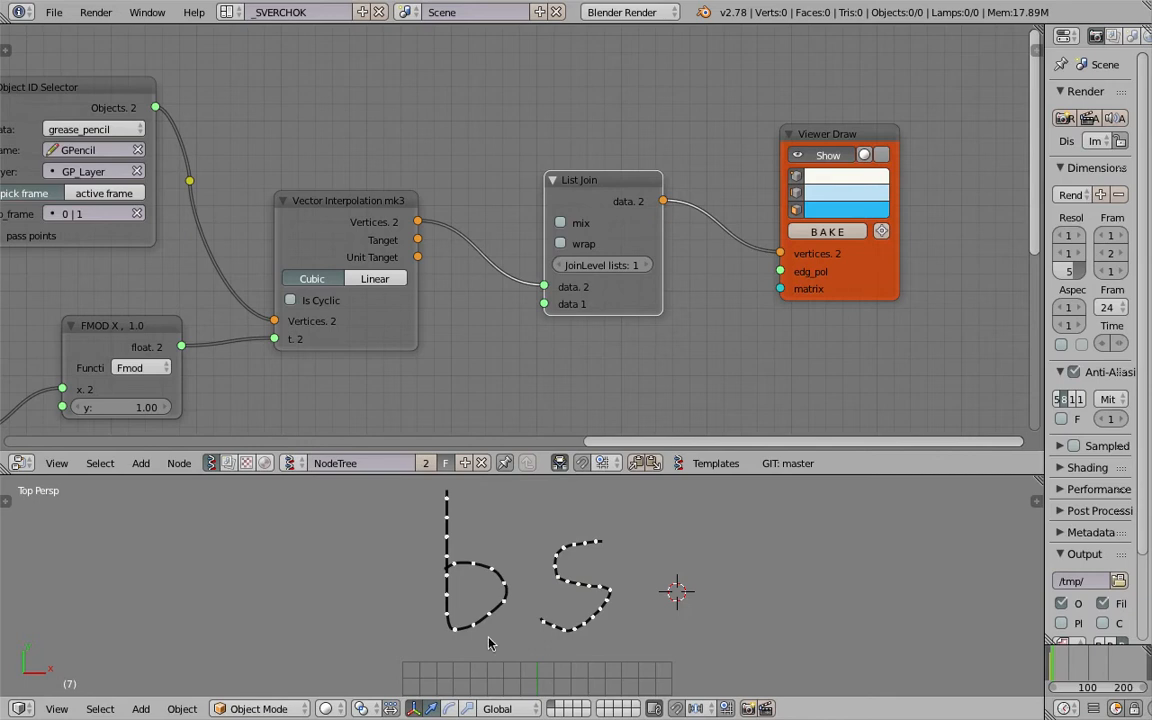
- Duplicate the List Join node, feed the copy from the Target output, and set JoinLevel lists to 2 on both
drag(572, 180, 534, 82)
key(shift+d)
click(563, 300)
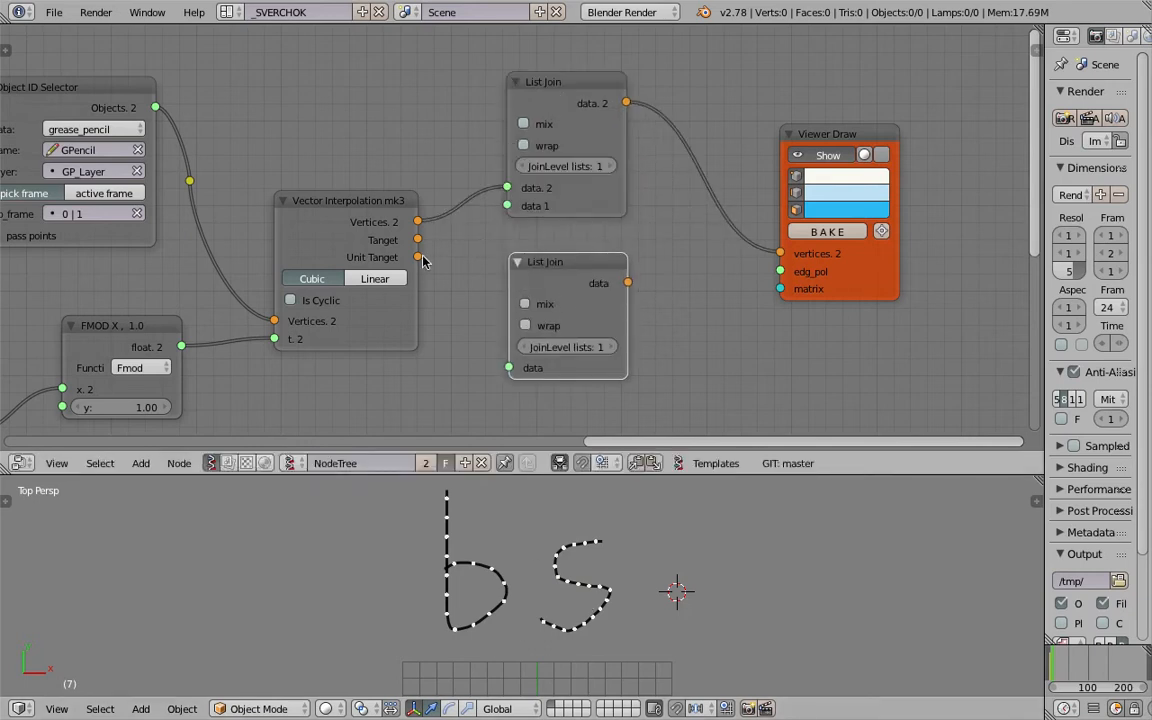
drag(419, 240, 509, 367)
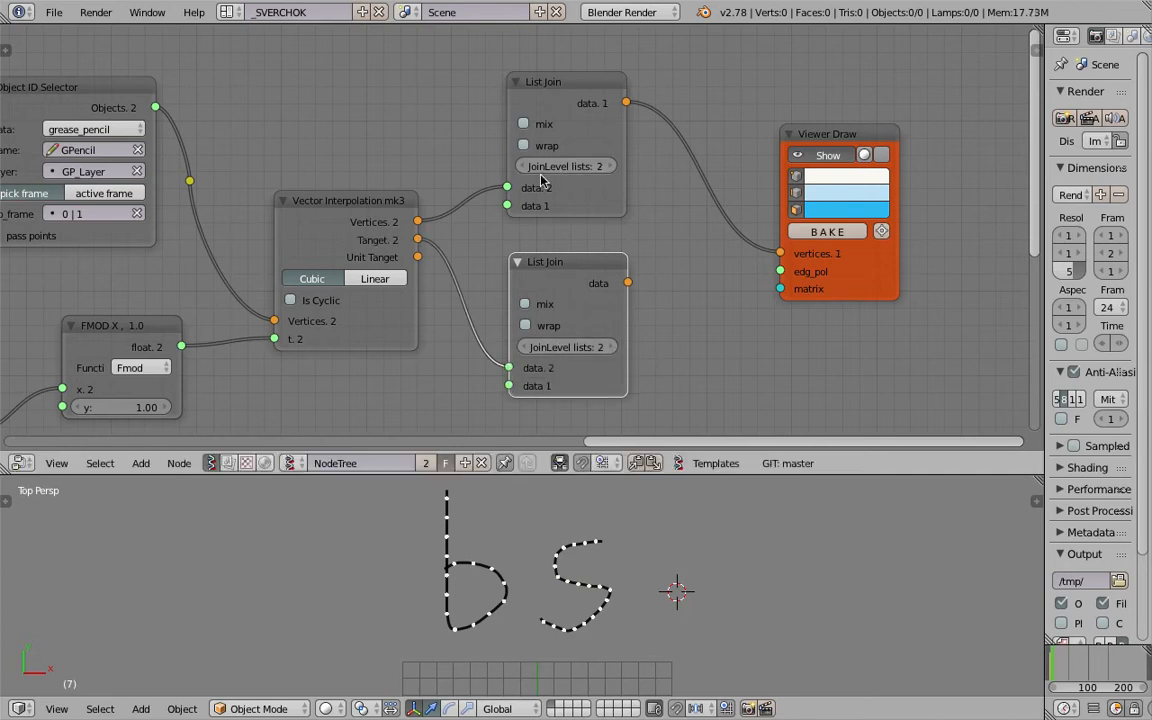
drag(578, 130, 559, 116)
drag(561, 277, 541, 266)
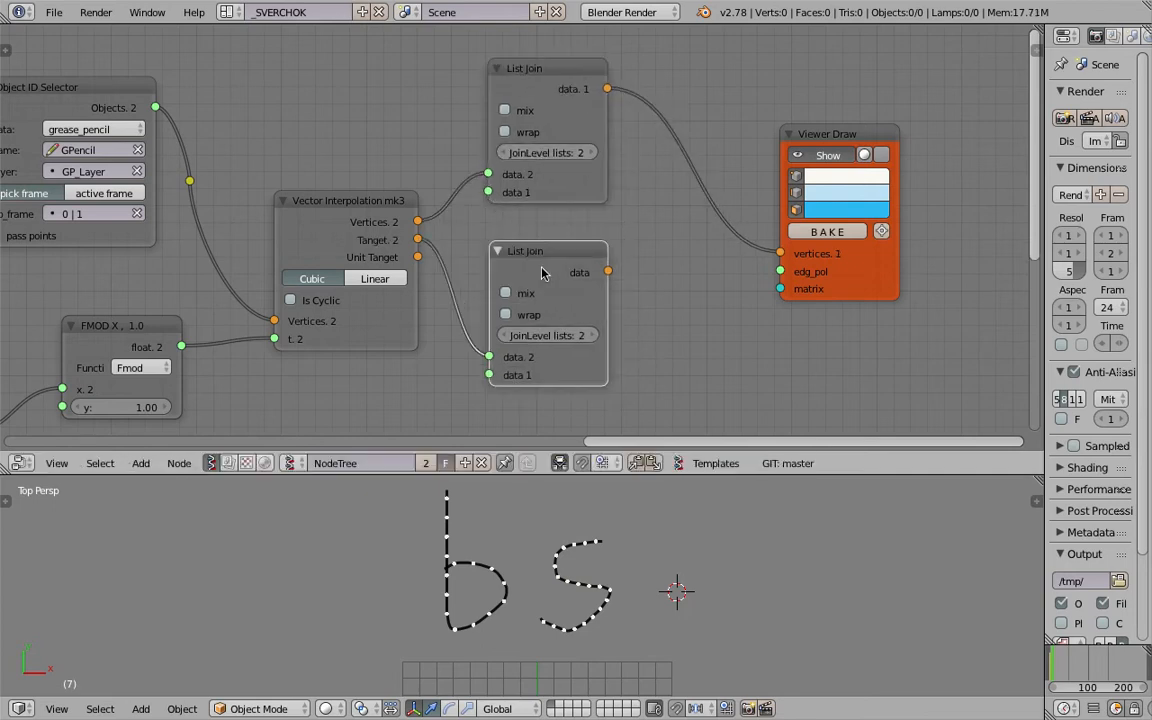
- Cut the link between the first List Join node and the Viewer Draw node, and move Viewer Draw farther away
drag(808, 289, 851, 269)
middle_drag(725, 149, 658, 185)
drag(836, 145, 888, 128)
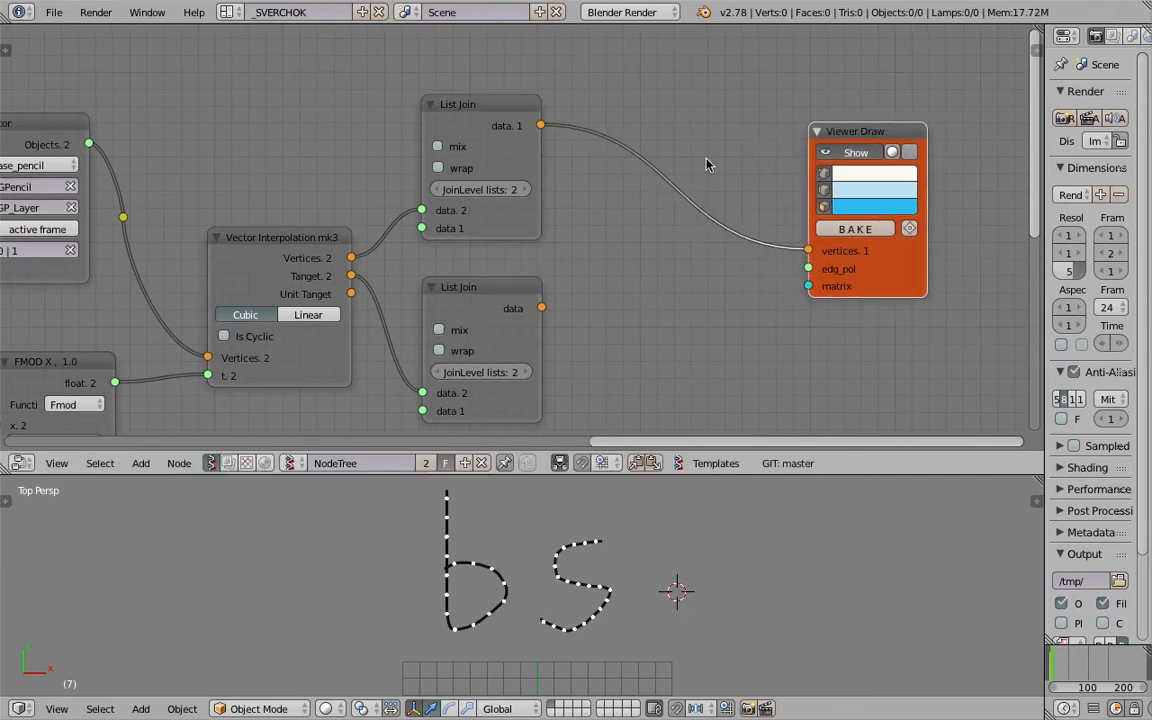
ctrl+drag(722, 234, 728, 229)
key(g)
click(803, 216)
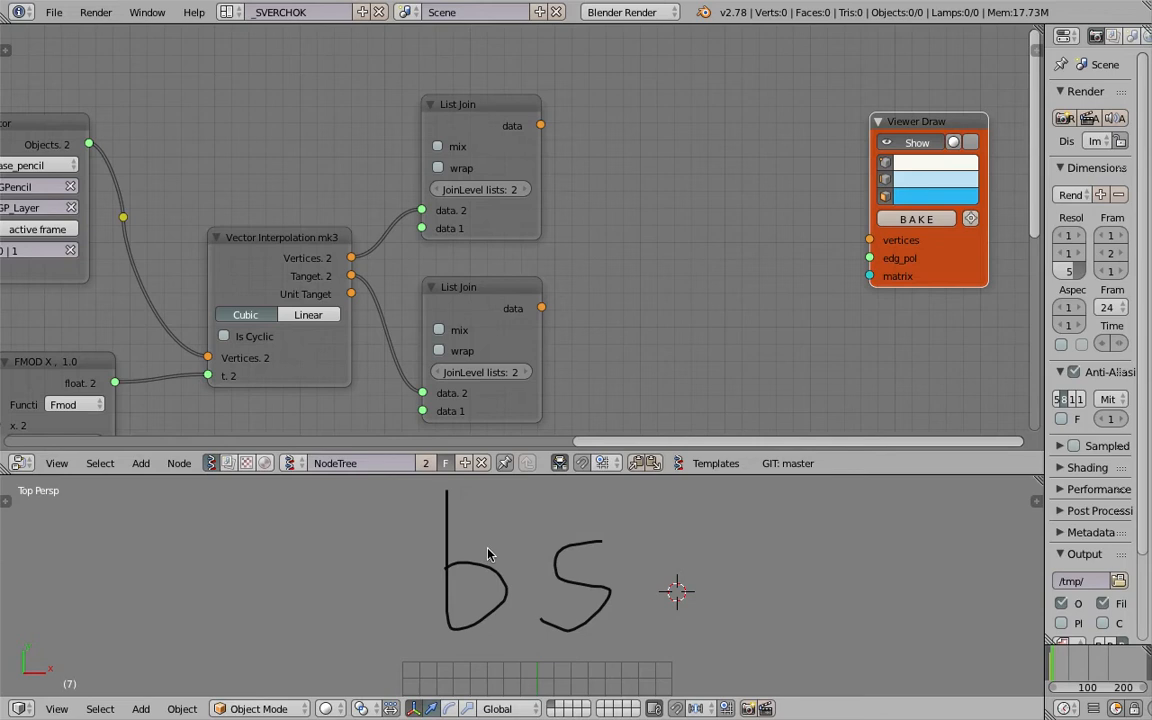
- Save the current blend file over the existing version
key(ctrl+s)
click(494, 128)
middle_drag(589, 281, 494, 262)
key(ctrl+s)
click(514, 253)
- Reposition the Viewer Draw node, leaving room for another node after the two List Join nodes
drag(859, 239, 870, 203)
middle_drag(759, 221, 738, 263)
drag(820, 232, 835, 222)
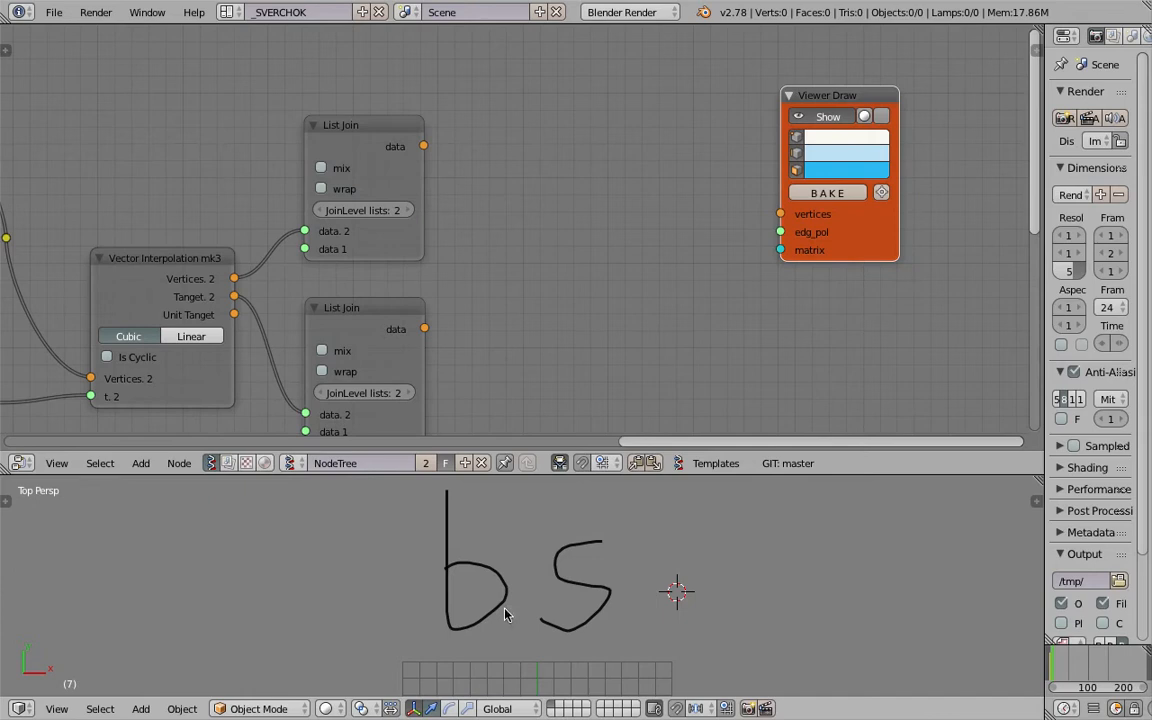
middle_drag(686, 200, 685, 204)
drag(841, 233, 816, 233)
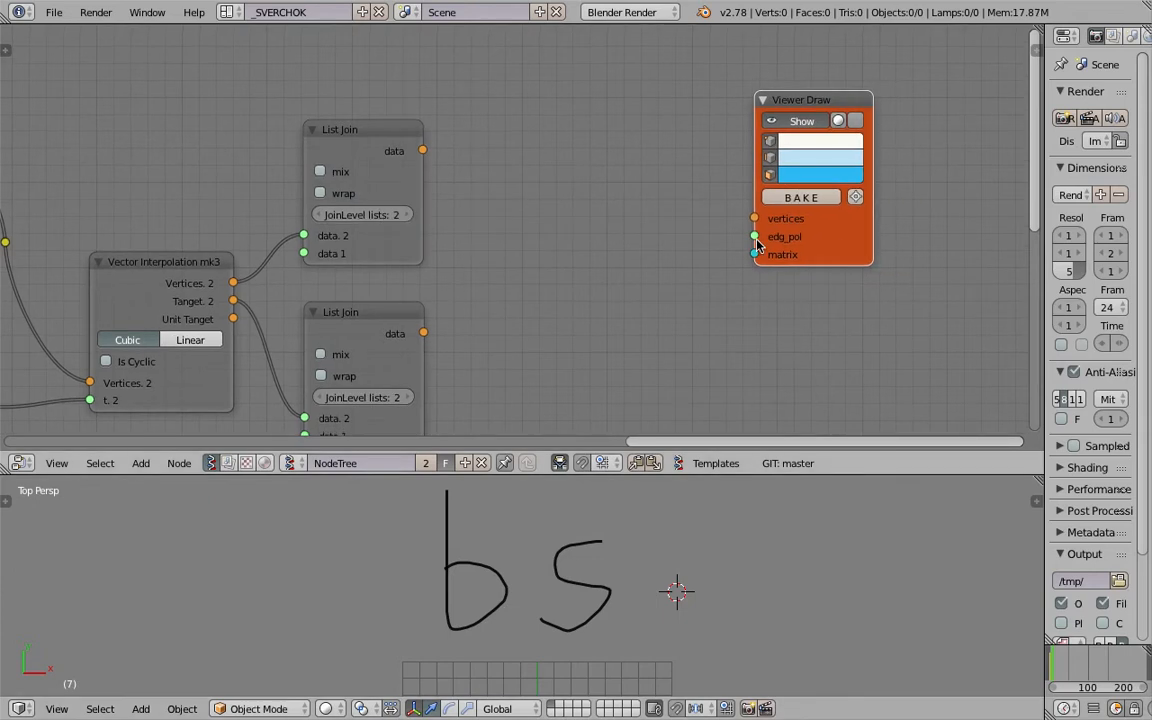
drag(806, 241, 795, 244)
middle_drag(588, 246, 613, 239)
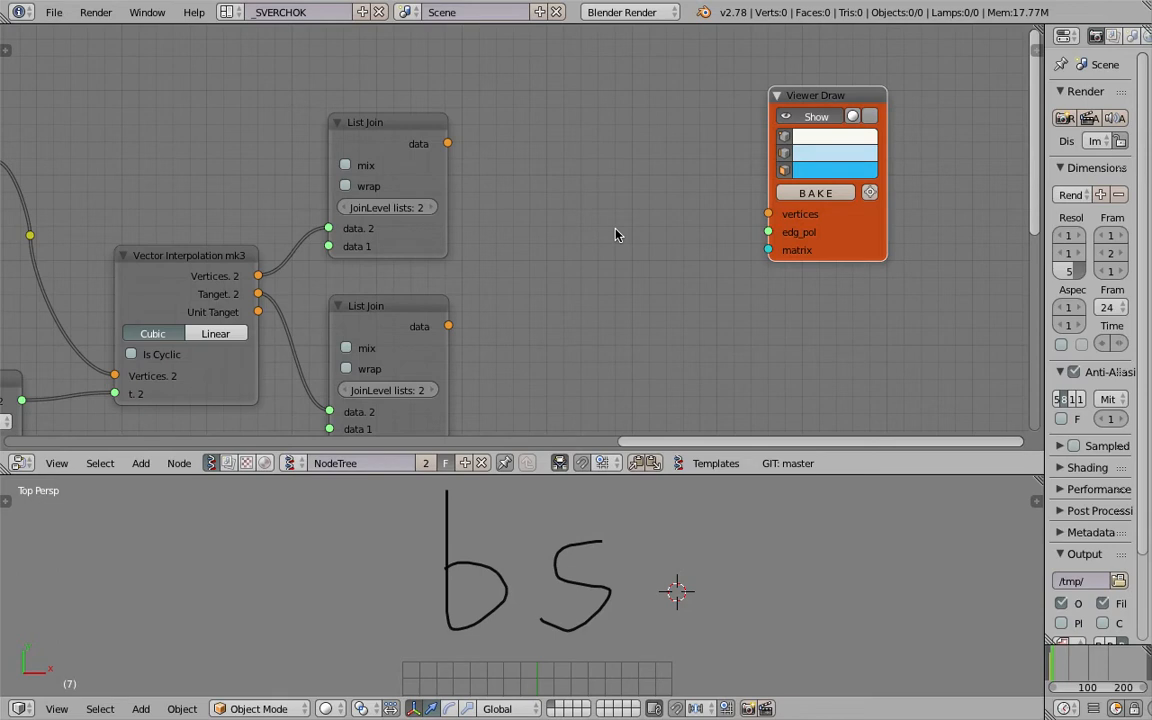
middle_drag(615, 235, 629, 218)
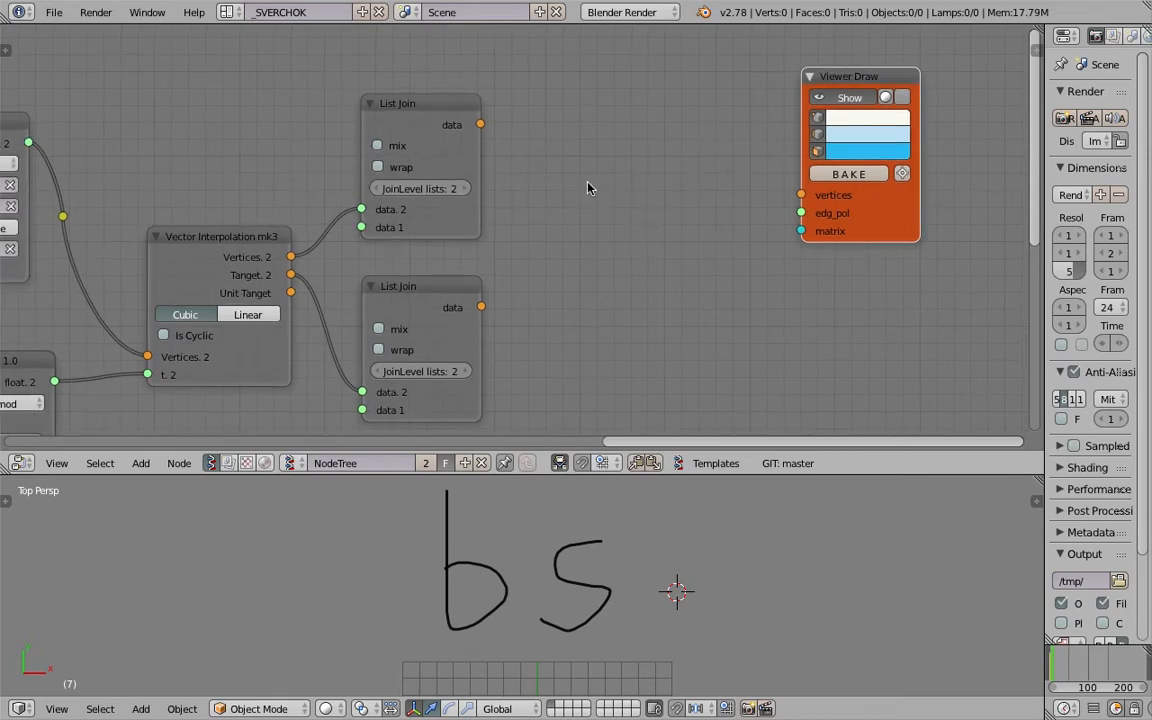
- Add a Matrix in node between the List Join nodes and the Viewer Draw node
key(shift+a)
click(633, 207)
text(matrix i)
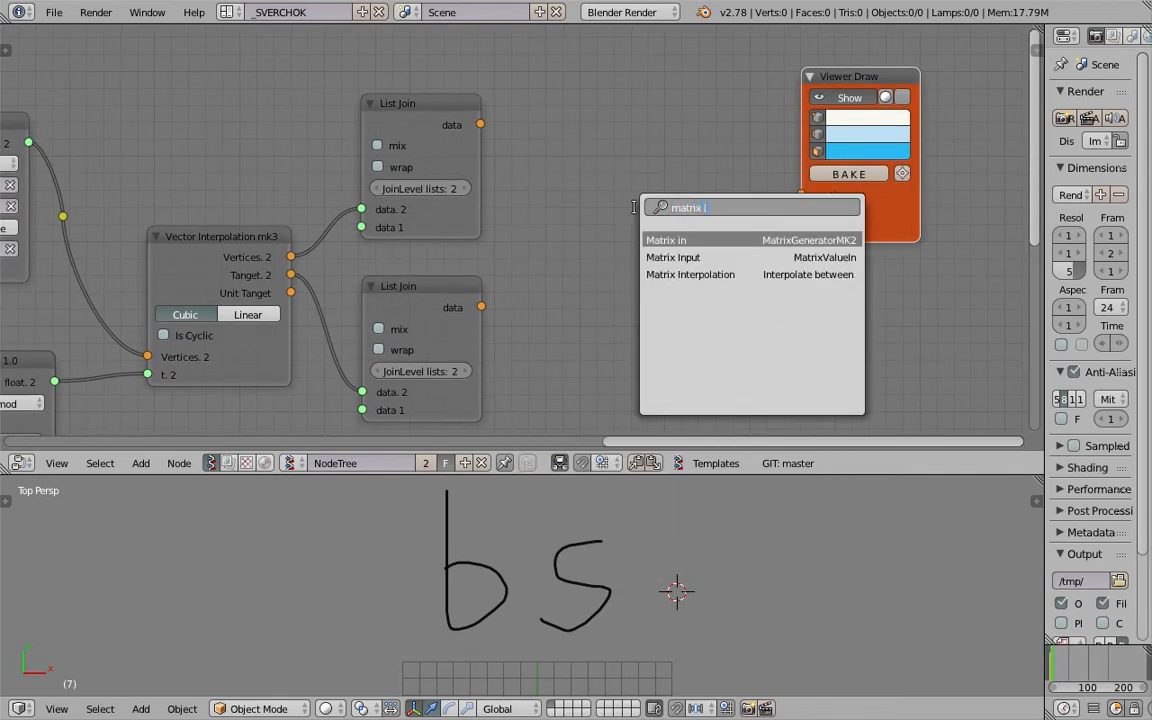
key(Return)
click(634, 212)
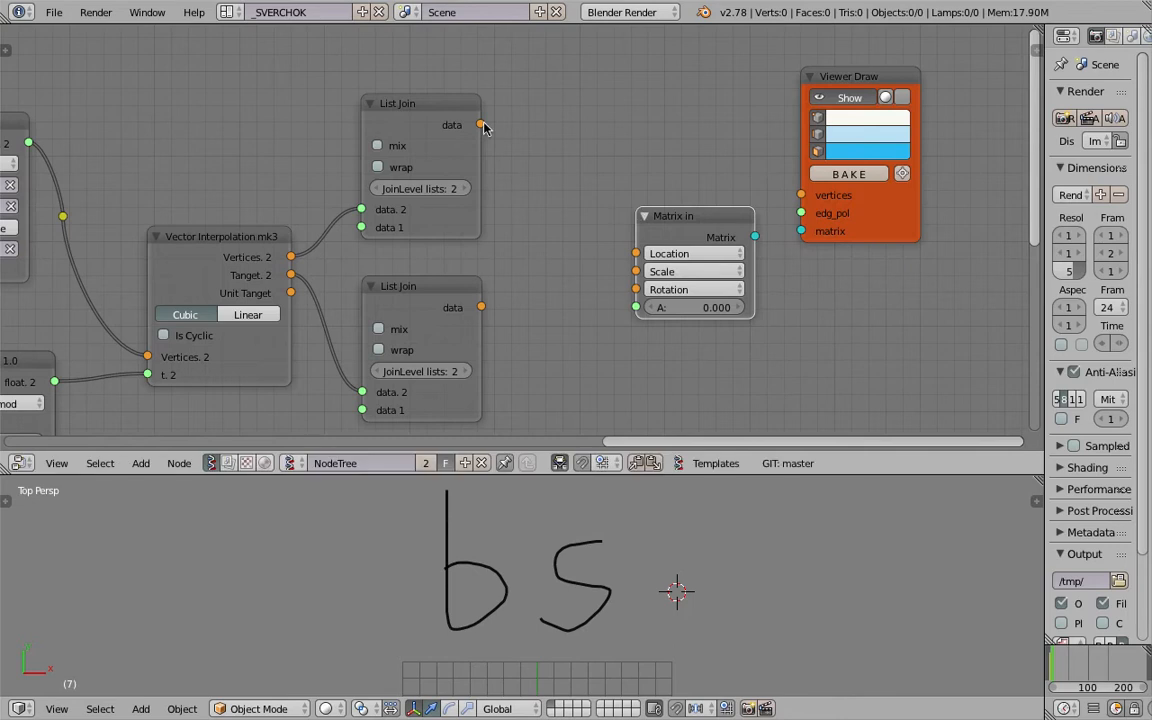
- Connect the vertices List Join to Matrix in's Location, the tangent List Join to A, and the Matrix output to Viewer Draw's matrix
drag(480, 124, 636, 254)
mouse_move(481, 307)
mouse_down()
mouse_move(648, 313)
mouse_move(640, 308)
mouse_up()
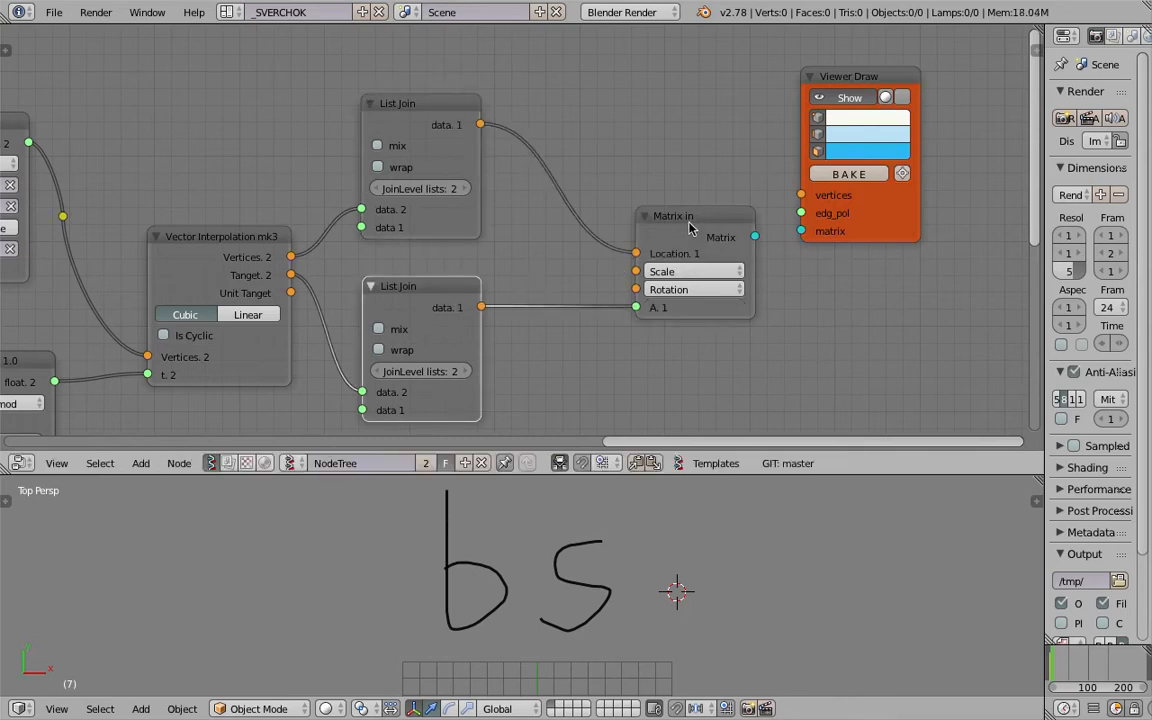
drag(689, 221, 618, 213)
drag(683, 230, 796, 232)
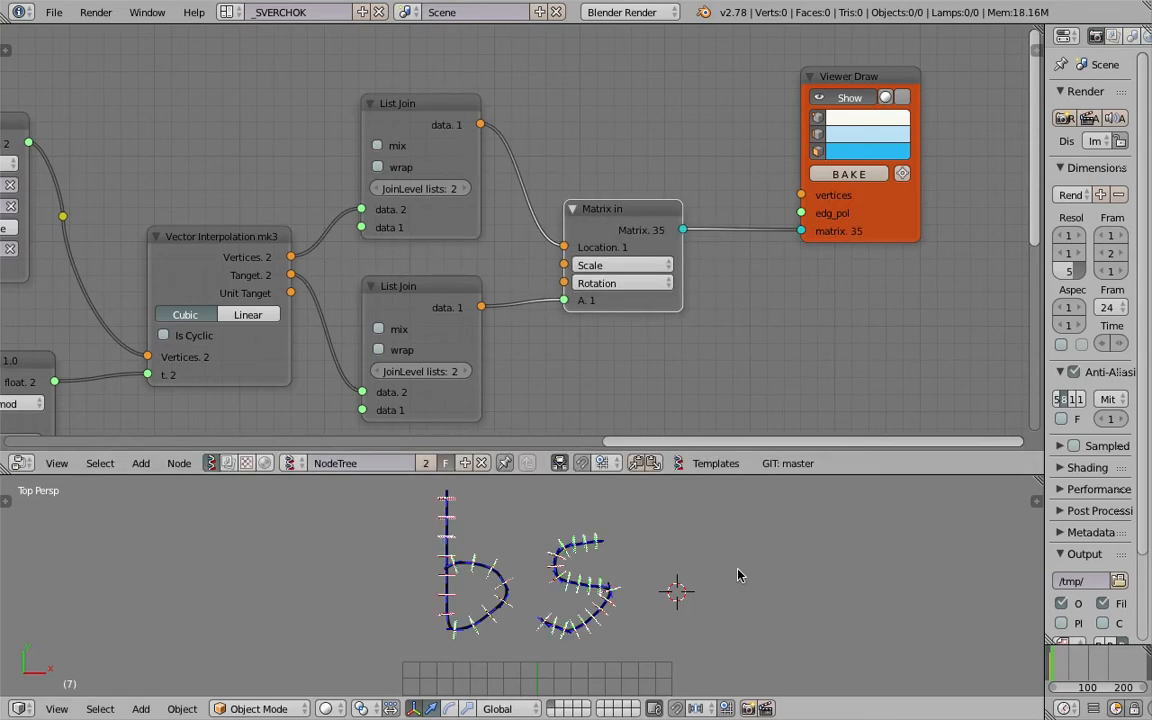
- With the animation playing, set the Matrix in node's Rotation vector to X 1 and Y 0
key(alt+a)
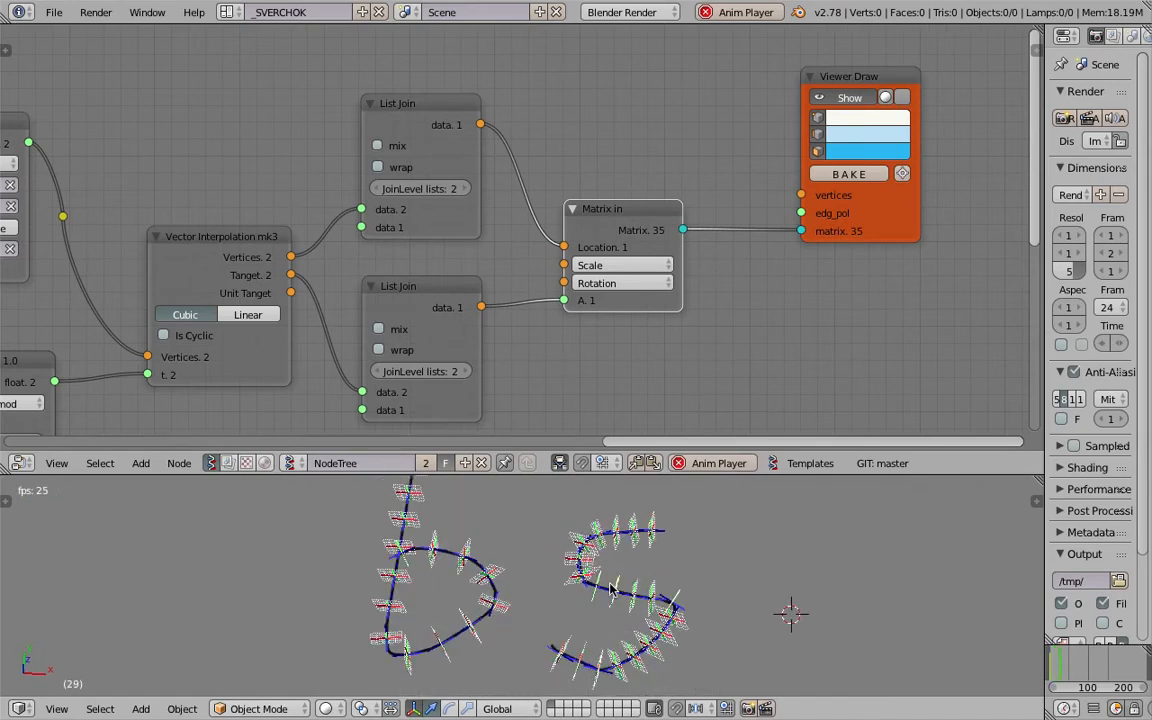
click(618, 284)
click(624, 303)
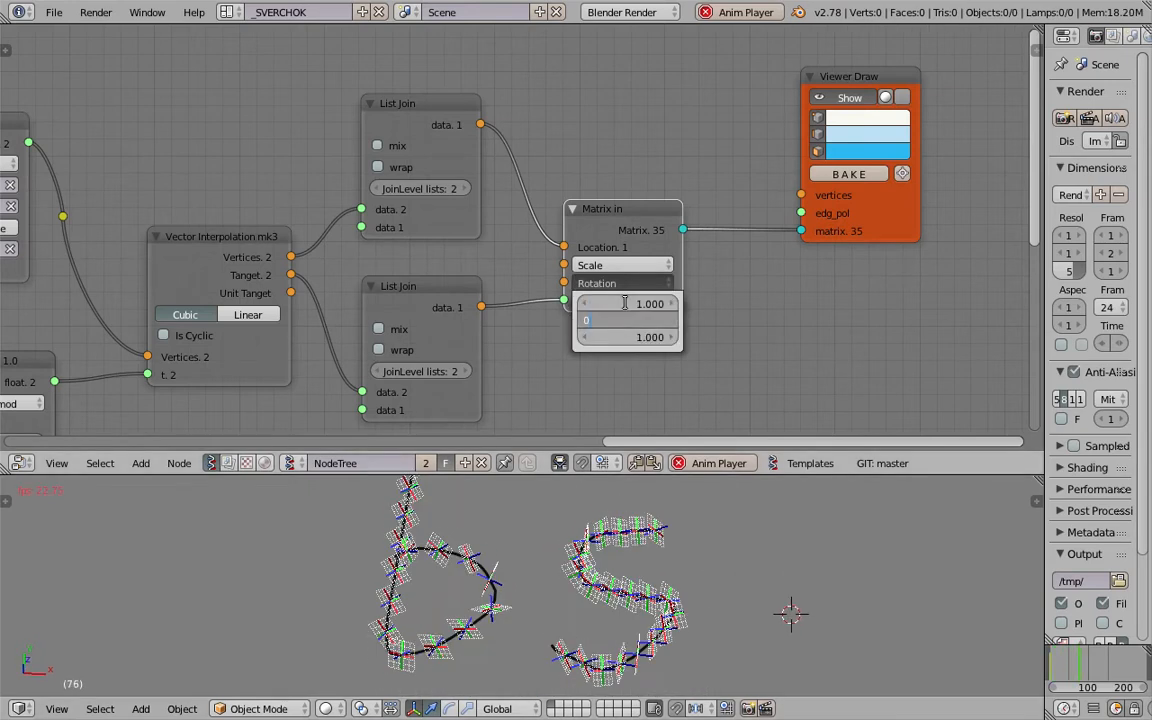
key(Return)
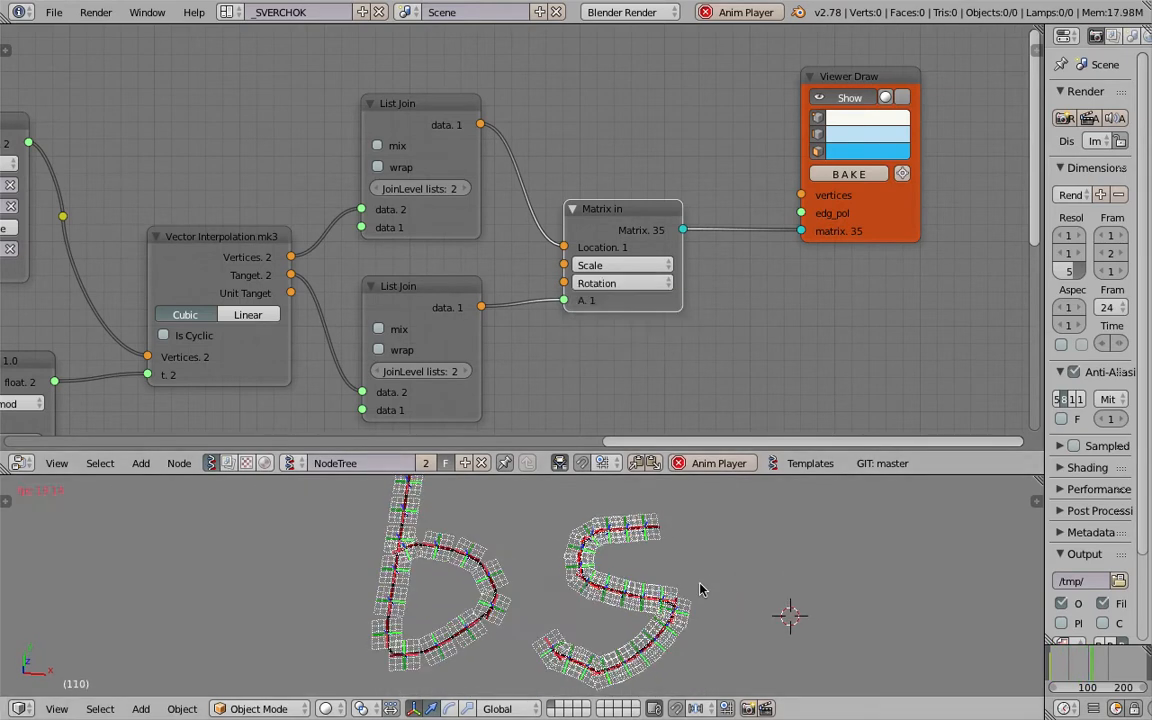
key(Escape)
- Move the Viewer Draw node well away from the Matrix in node to make room for mesh primitives
scroll(771, 263, down, 4)
middle_drag(818, 202, 762, 253)
drag(748, 270, 928, 240)
middle_drag(738, 336, 733, 334)
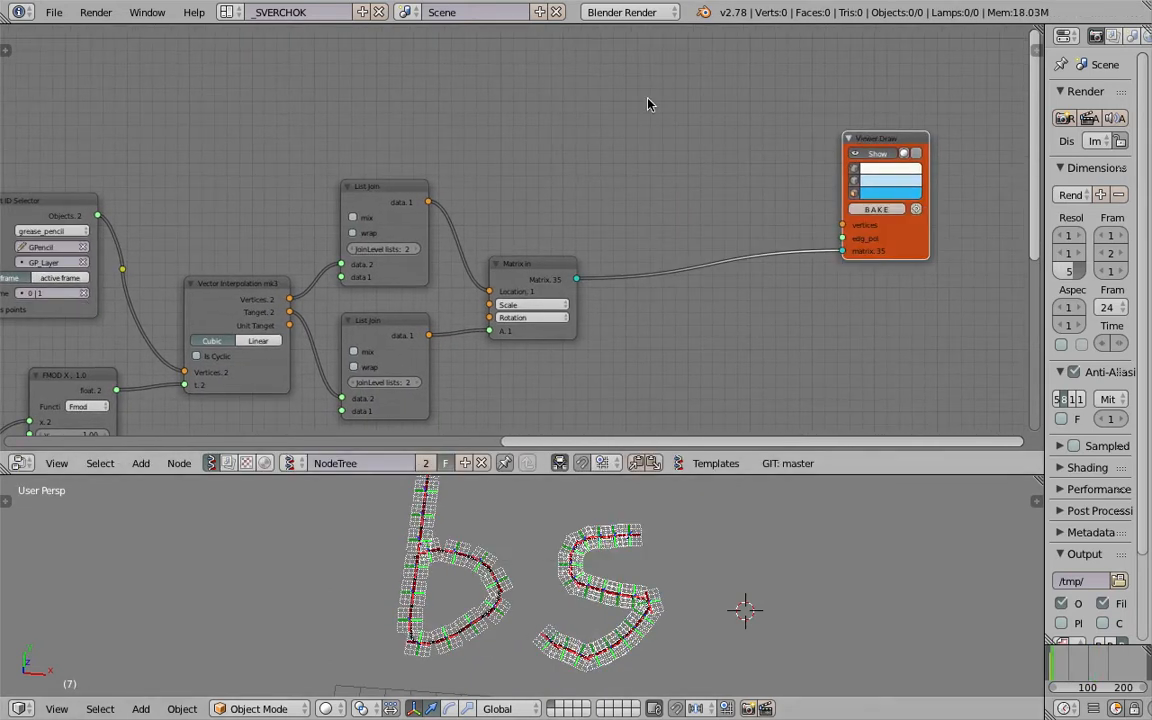
drag(883, 138, 877, 108)
middle_drag(804, 139, 753, 183)
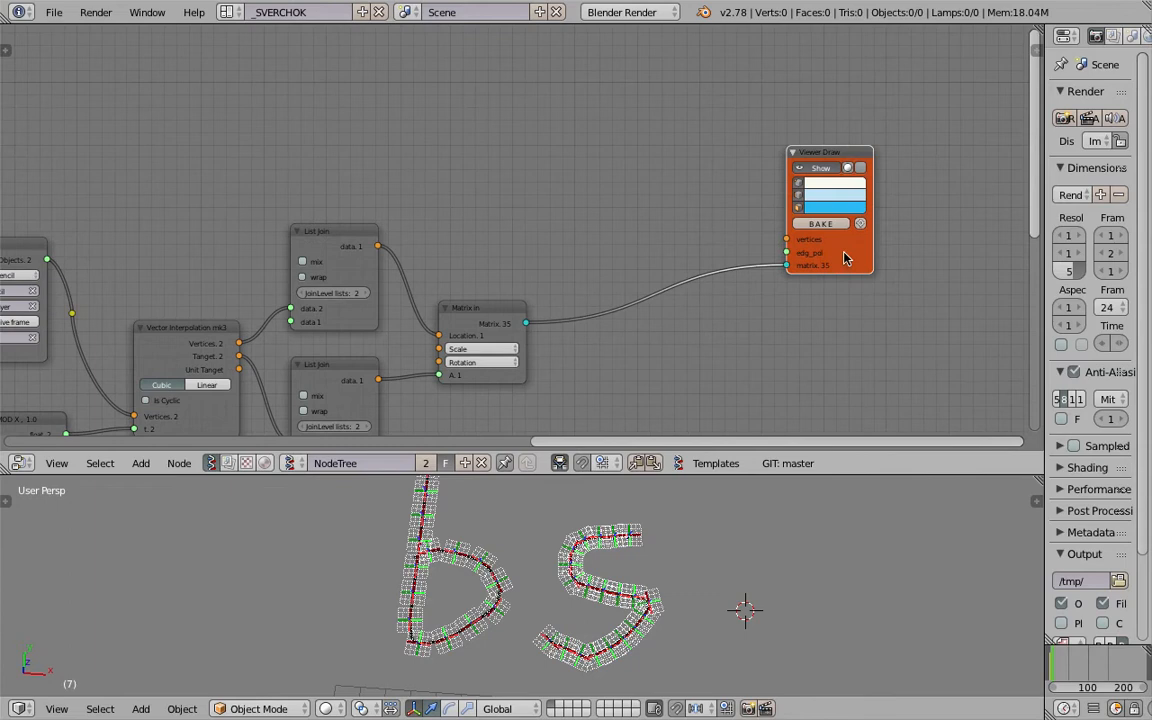
drag(843, 258, 843, 227)
scroll(810, 213, up, 1)
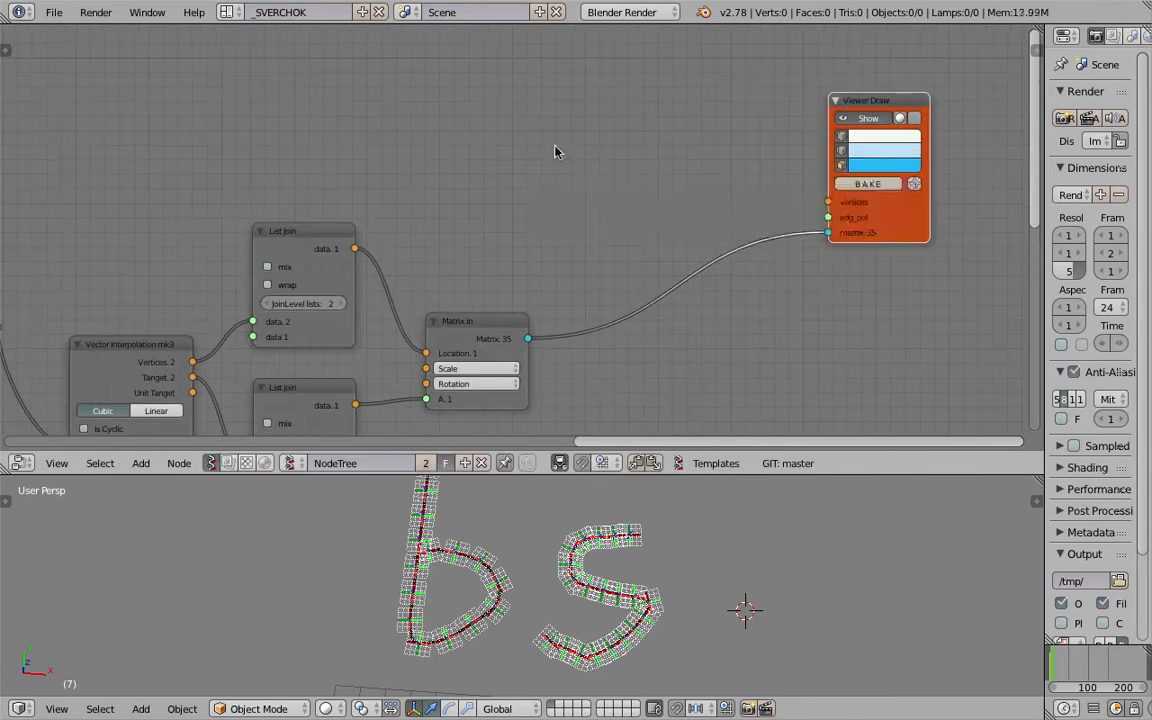
- Add a Box node above the Matrix in node
key(shift+a)
click(545, 97)
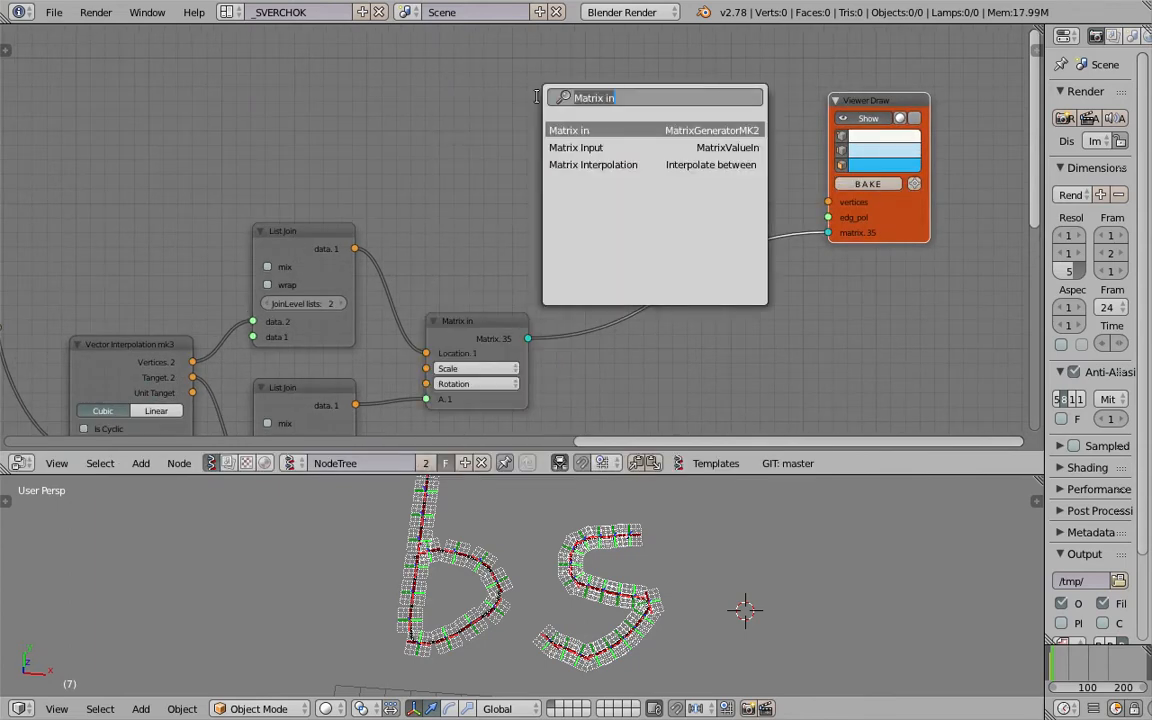
text(box)
key(Return)
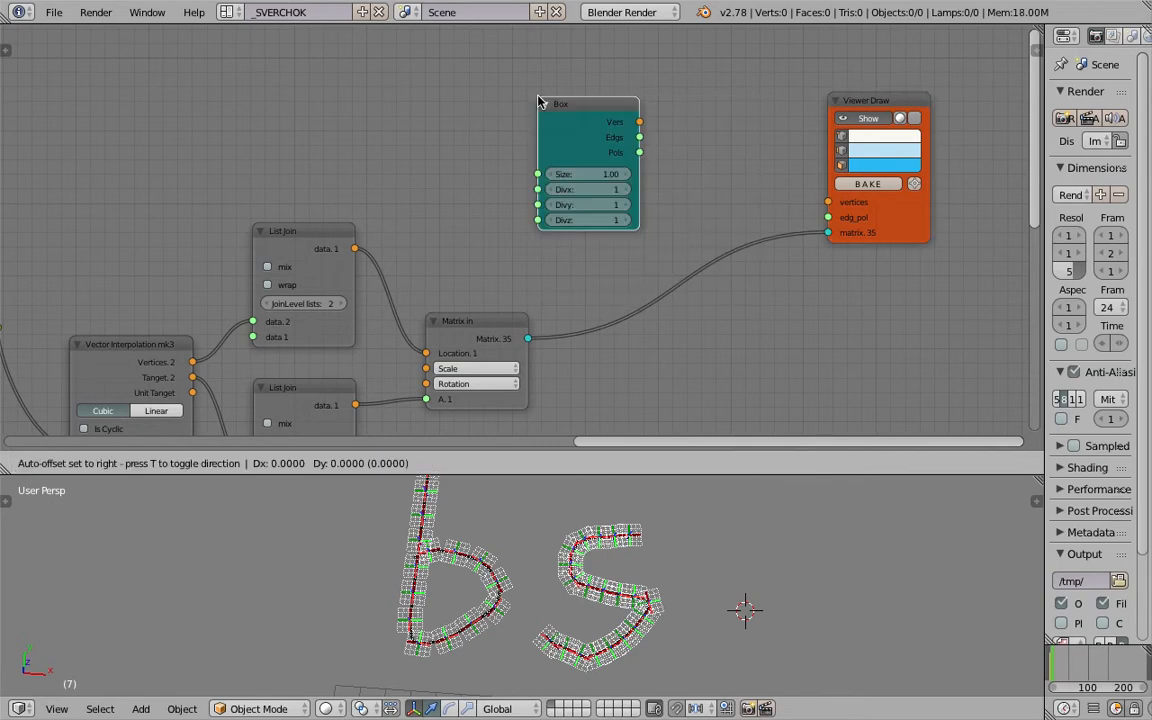
click(470, 48)
- Add an IcoSphere node and arrange it directly beneath the Box node
middle_drag(599, 95, 568, 140)
key(shift+a)
click(595, 112)
text(ico)
key(Return)
click(461, 236)
drag(474, 130, 490, 79)
drag(510, 252, 515, 220)
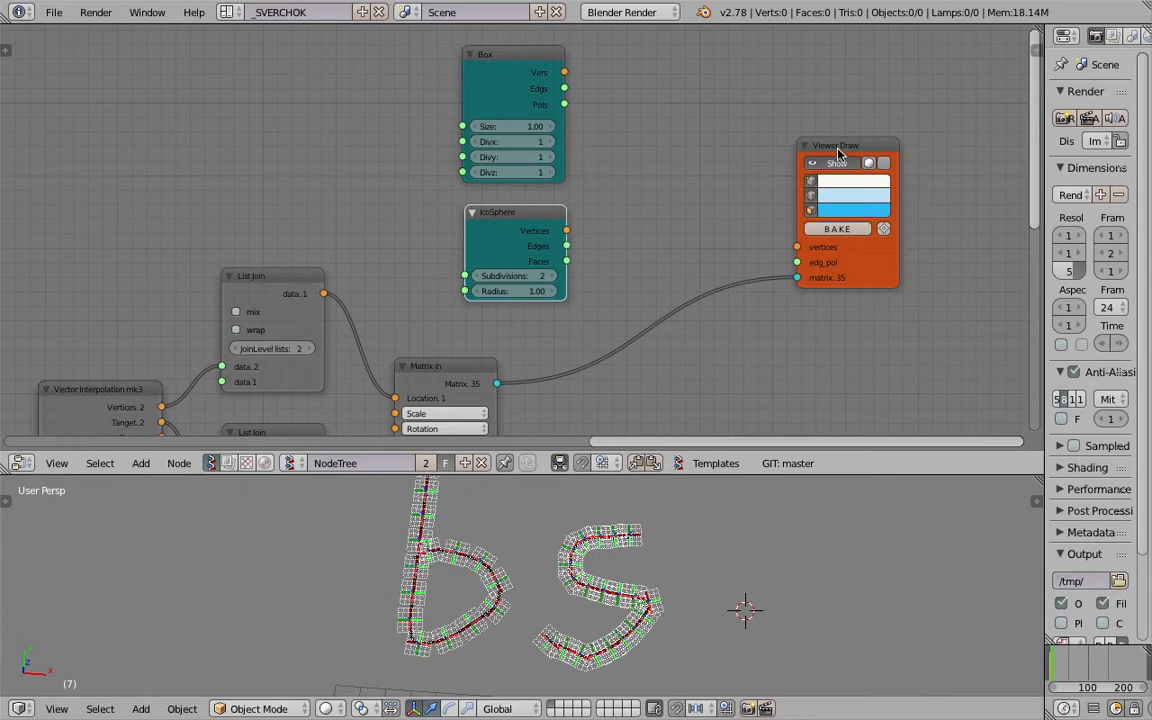
- Adjust the positions of the Box and IcoSphere nodes and widen the gap between them and the Viewer Draw node
drag(838, 150, 878, 175)
drag(525, 69, 537, 67)
drag(509, 211, 515, 215)
middle_drag(579, 211, 518, 255)
scroll(740, 263, up, 1)
mouse_move(818, 291)
middle_down()
mouse_move(775, 301)
mouse_move(771, 208)
middle_up()
scroll(779, 314, down, 4)
drag(759, 176, 823, 194)
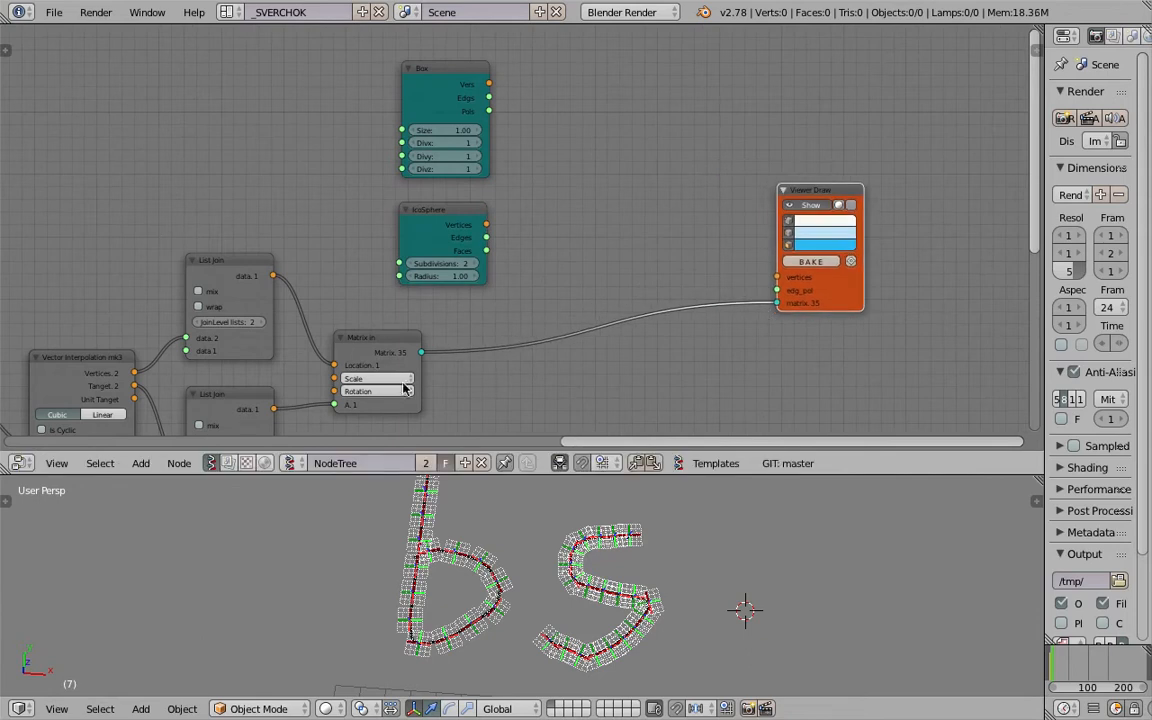
drag(826, 191, 833, 187)
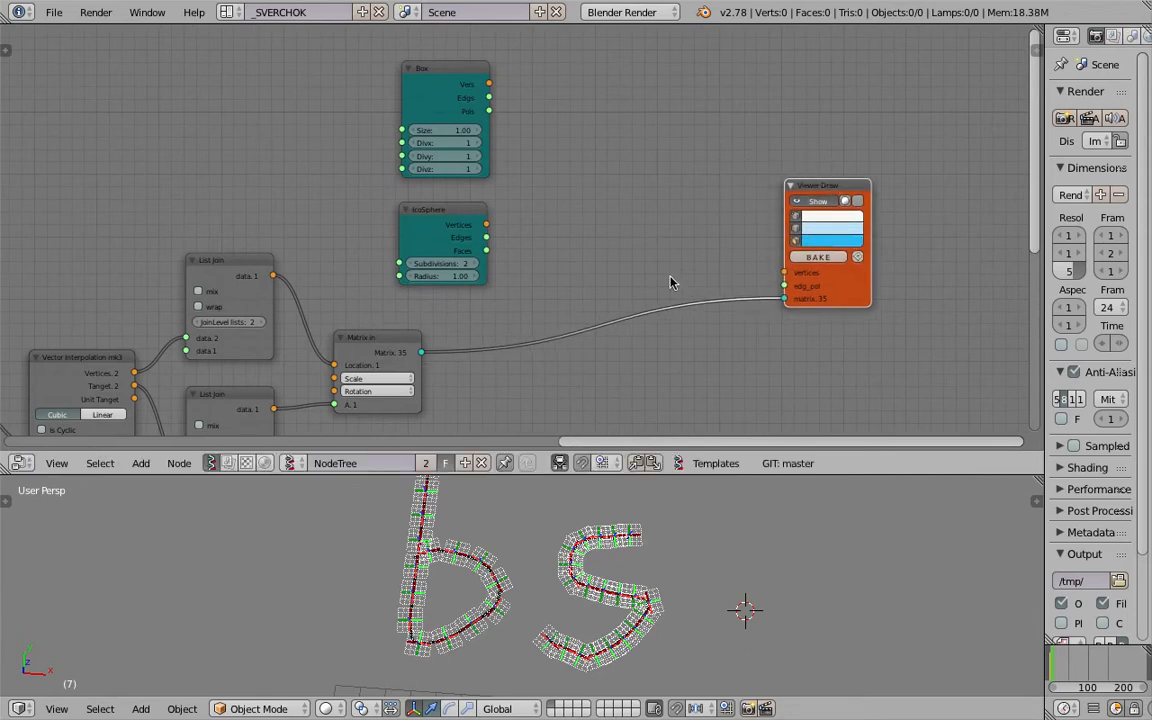
- Move the first node of the tree slightly closer to the rest and save over the current blend file
scroll(339, 353, down, 6)
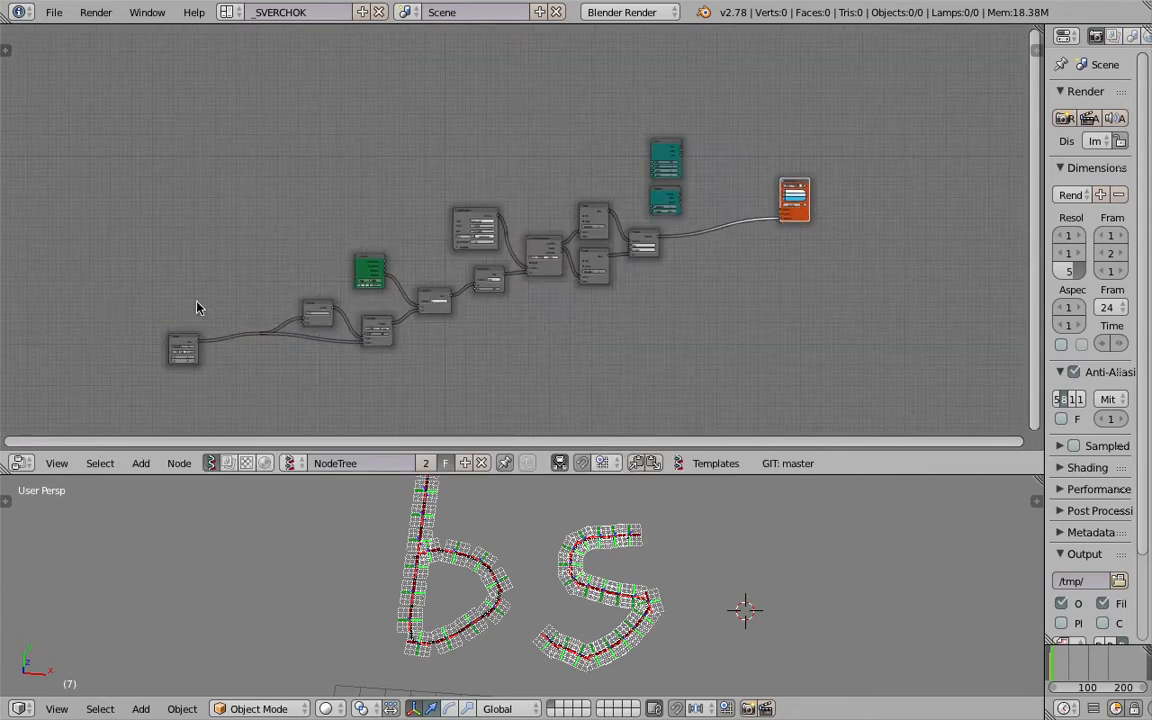
drag(179, 340, 207, 333)
key(ctrl+s)
click(208, 332)
- Move the Box and IcoSphere nodes farther from the Matrix in node and reposition the Viewer Draw node
middle_drag(292, 279, 258, 289)
scroll(690, 205, up, 3)
middle_drag(762, 235, 456, 287)
mouse_move(583, 264)
mouse_down()
mouse_move(605, 231)
mouse_move(598, 237)
mouse_up()
scroll(535, 256, up, 1)
drag(257, 170, 324, 122)
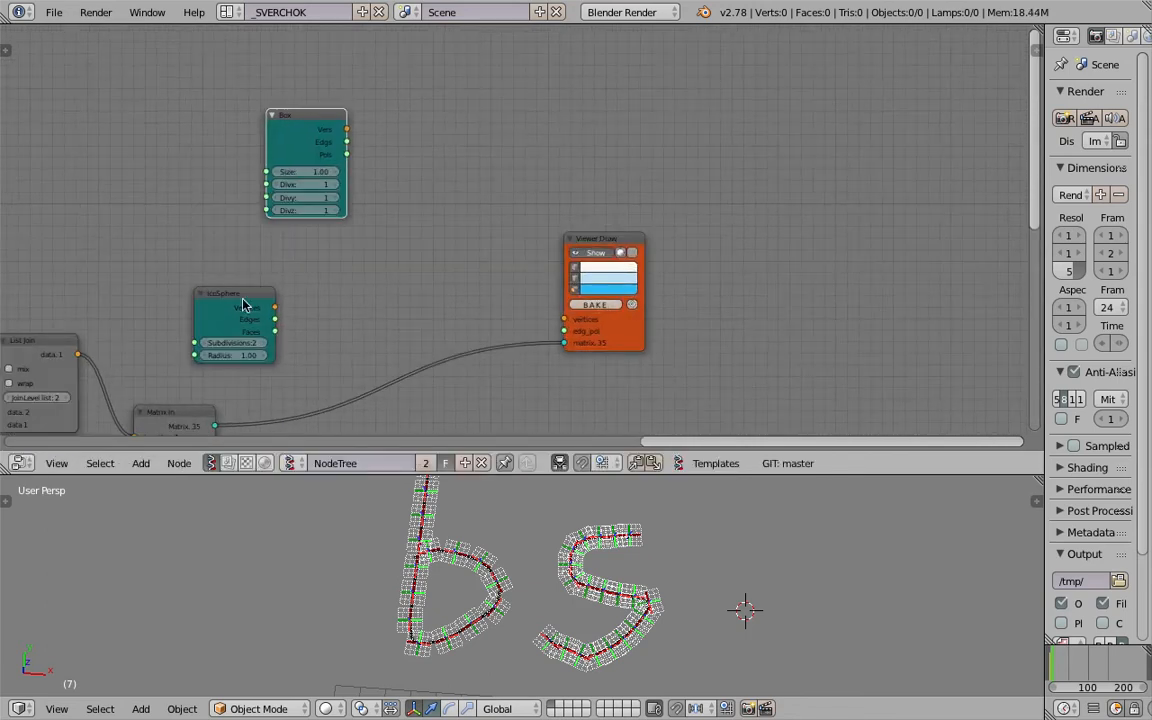
drag(247, 303, 326, 258)
drag(595, 241, 630, 250)
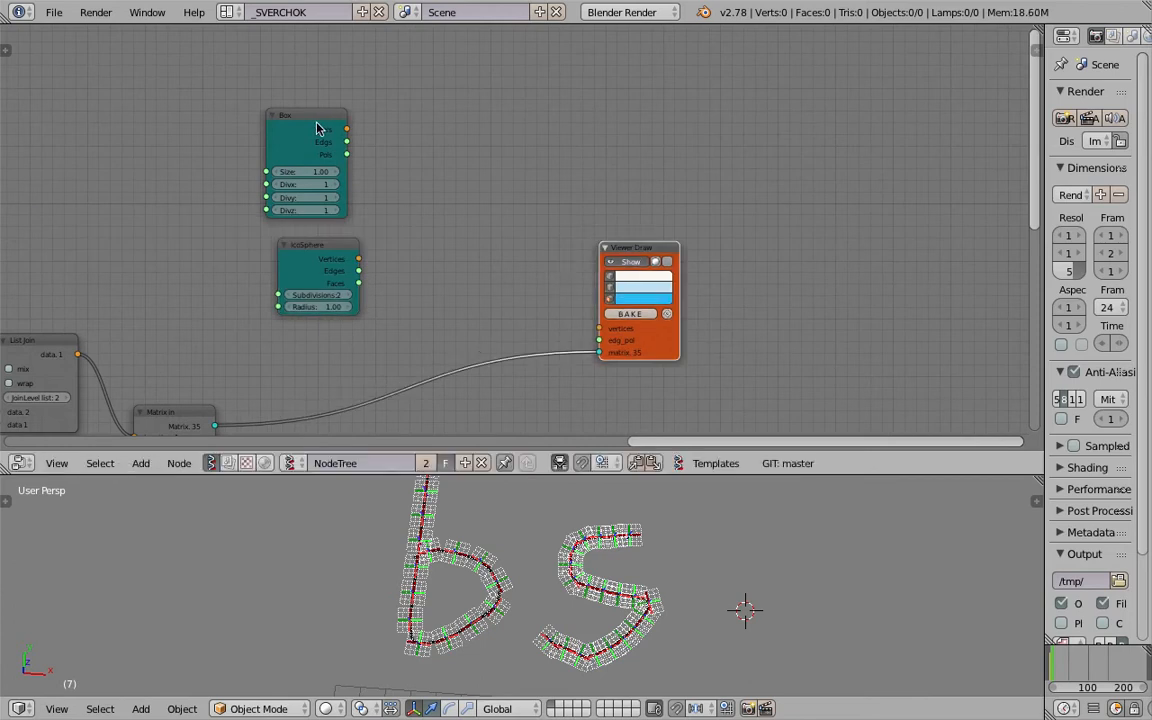
- Line up the IcoSphere node under the Box node and shift the Viewer Draw node a little farther out
drag(313, 120, 308, 101)
drag(317, 245, 301, 232)
scroll(300, 236, up, 3)
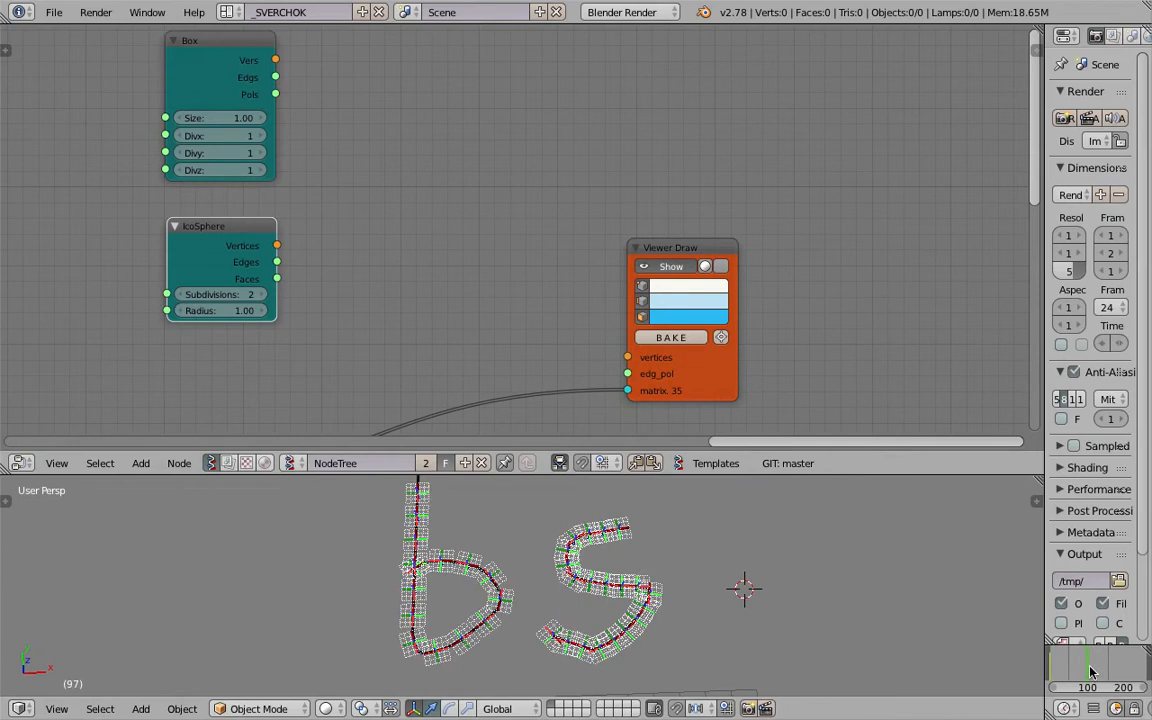
drag(694, 251, 729, 238)
middle_drag(465, 158, 475, 179)
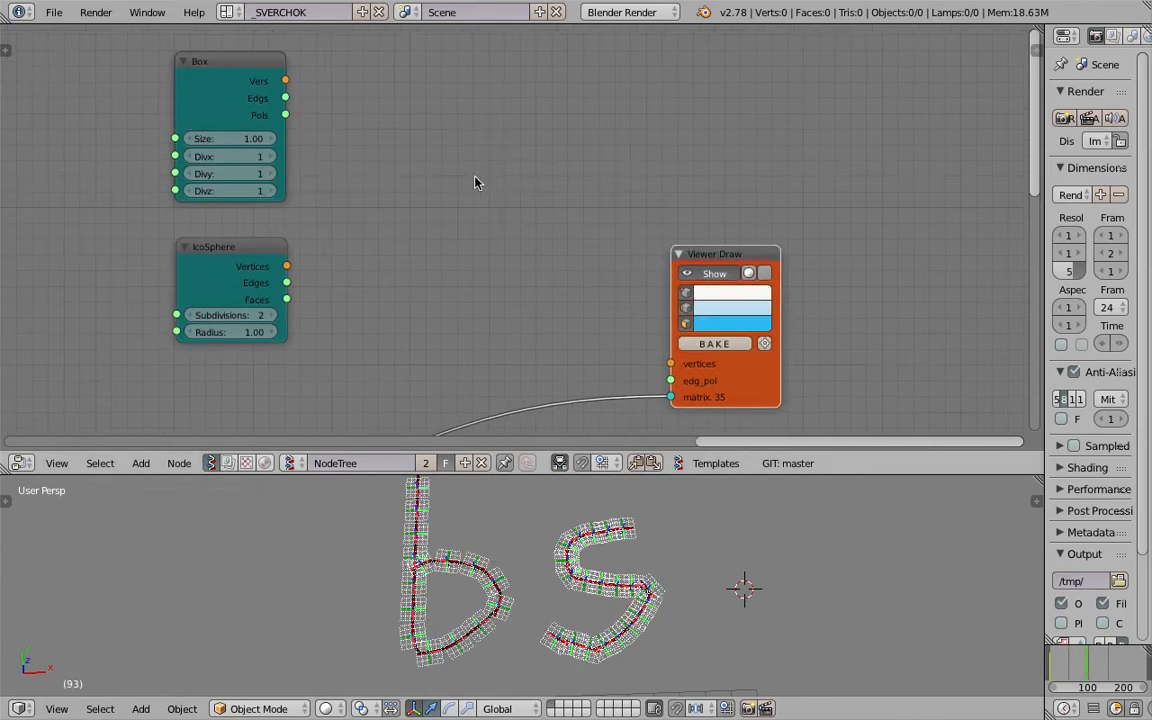
- Add two List Join nodes beside the Box and IcoSphere nodes, move the Viewer Draw node farther out and save the file
key(alt+space)
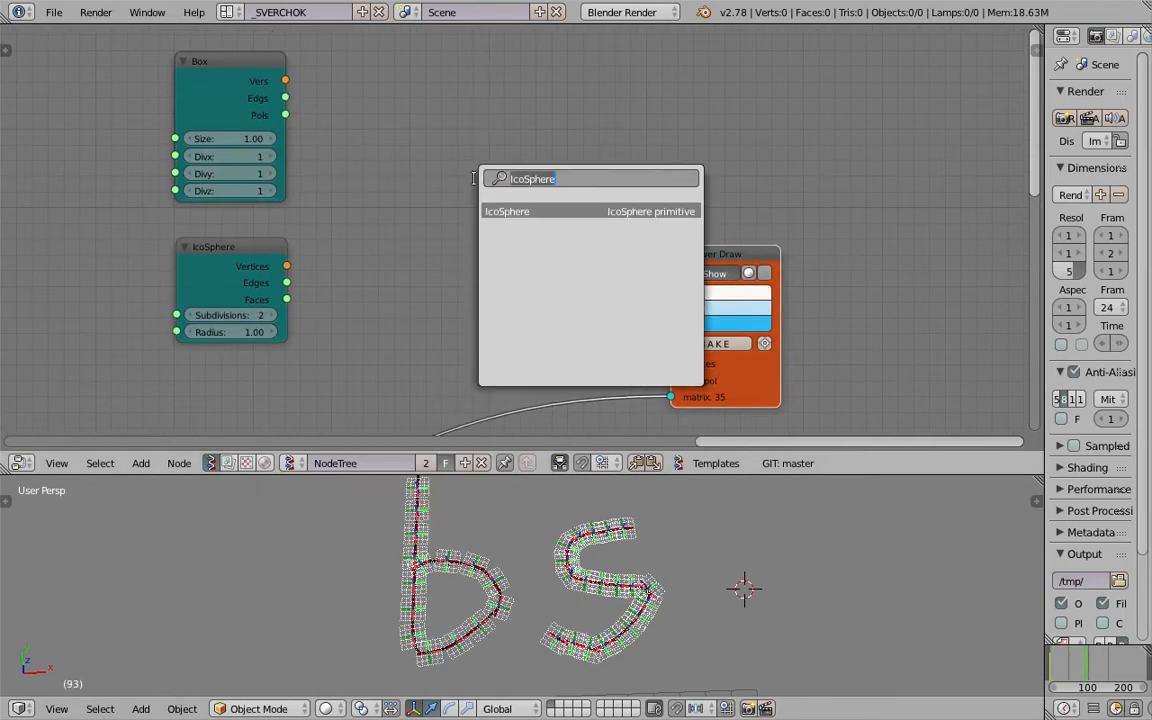
text(list j)
key(Return)
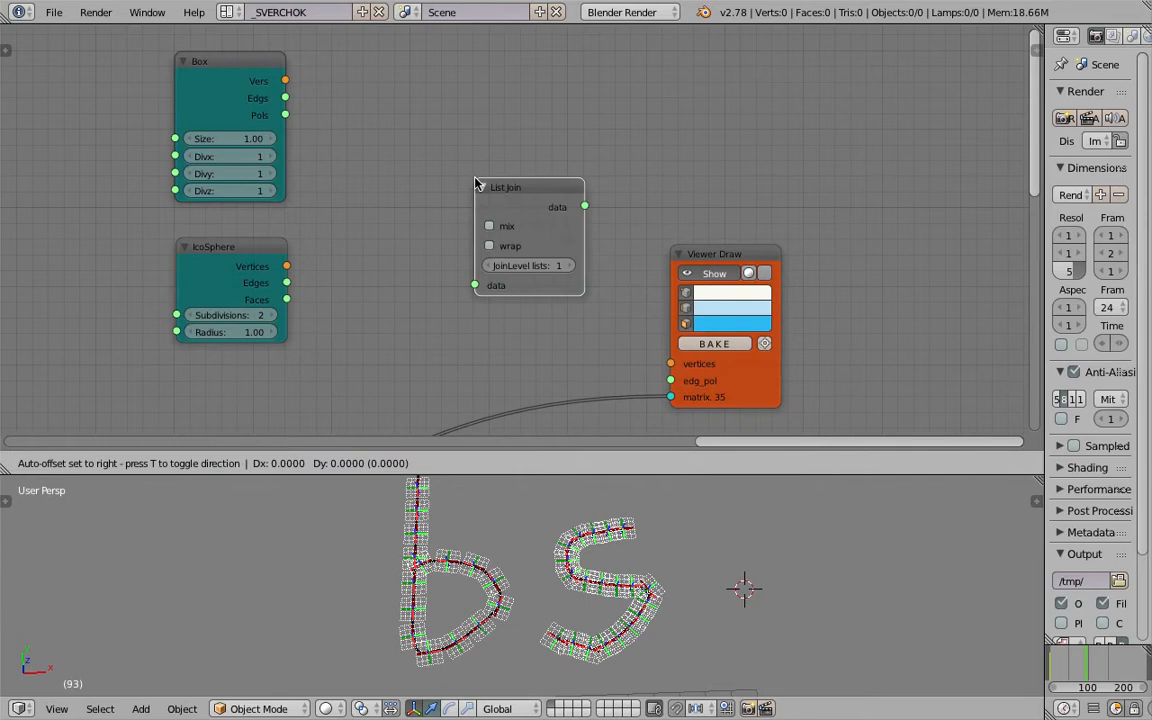
click(390, 86)
key(shift+d)
click(386, 232)
drag(690, 253, 802, 232)
key(ctrl+s)
click(649, 235)
- Join the Box and IcoSphere vertices in one List Join and their faces in the other, both at join level 2
drag(284, 80, 391, 184)
drag(434, 91, 441, 66)
drag(286, 266, 396, 179)
drag(285, 115, 385, 331)
drag(287, 299, 385, 348)
click(437, 260)
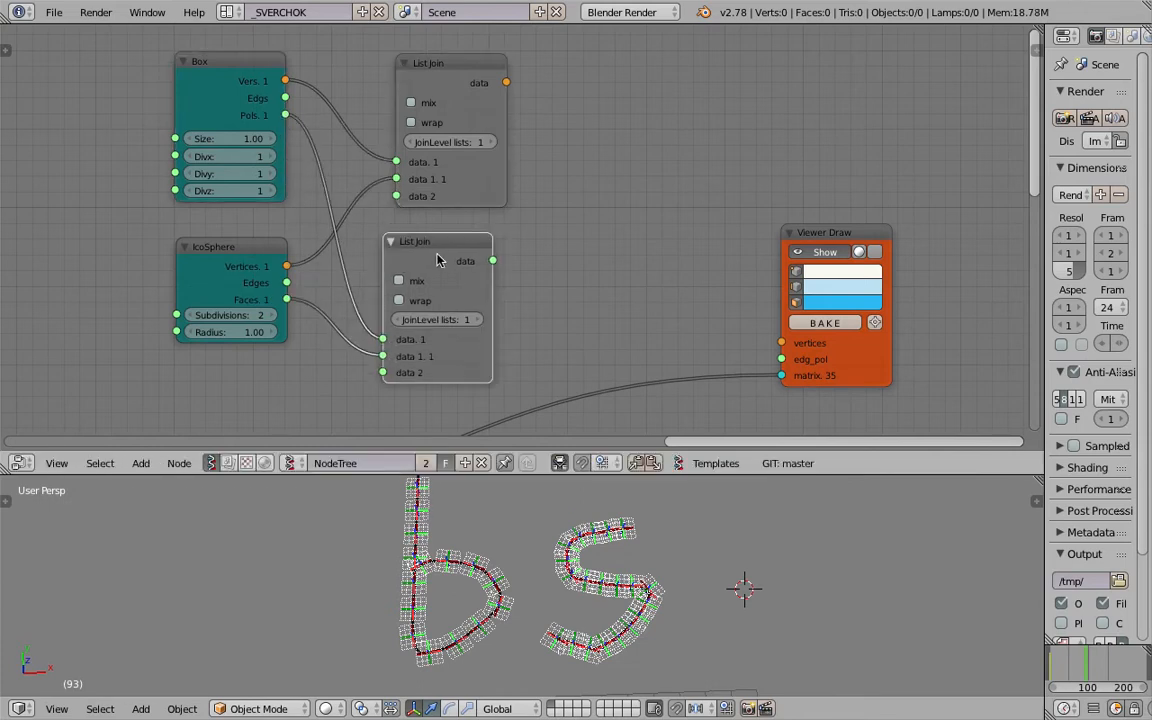
drag(455, 84, 438, 78)
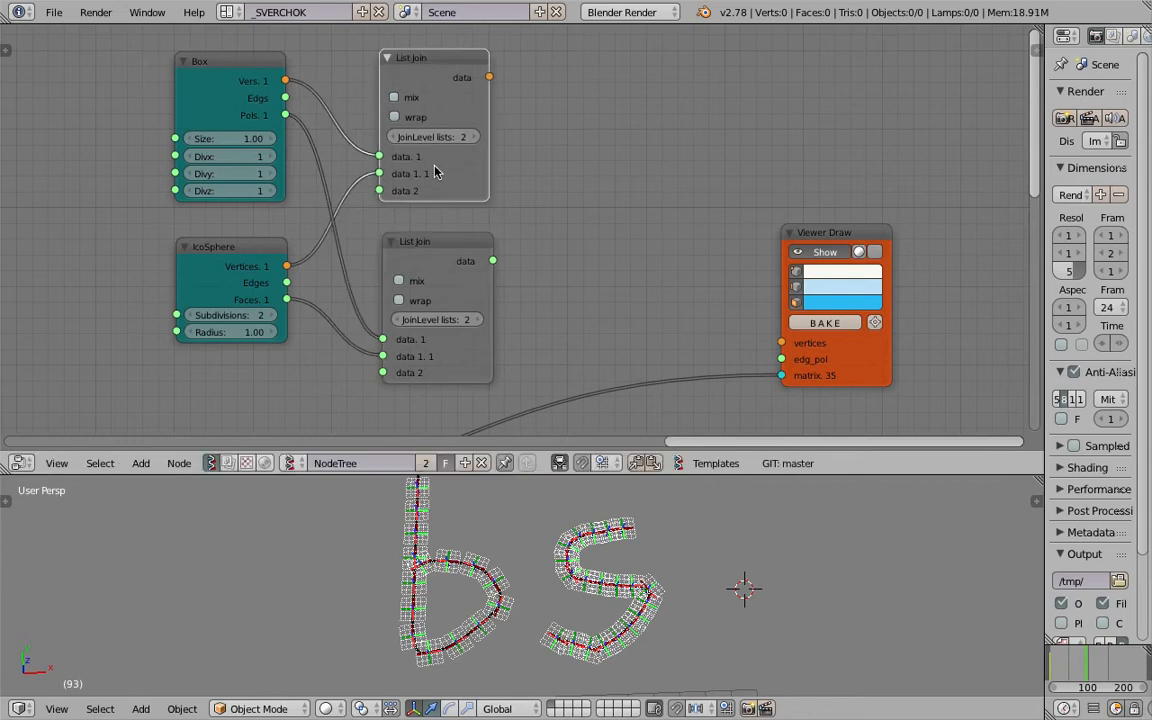
- Add a List Item node and feed it from the List Join that combines the vertices
key(space)
text(list item)
key(Return)
click(575, 114)
drag(490, 76, 588, 212)
drag(630, 165, 626, 91)
- Duplicate the List Item node for the joined faces and link both items to Viewer Draw's vertices and edg_pol inputs
key(shift+d)
click(614, 253)
drag(492, 260, 573, 294)
key(ctrl+s)
click(651, 228)
mouse_move(683, 238)
mouse_down()
mouse_move(745, 335)
mouse_move(781, 359)
mouse_move(688, 87)
mouse_move(632, 90)
mouse_up()
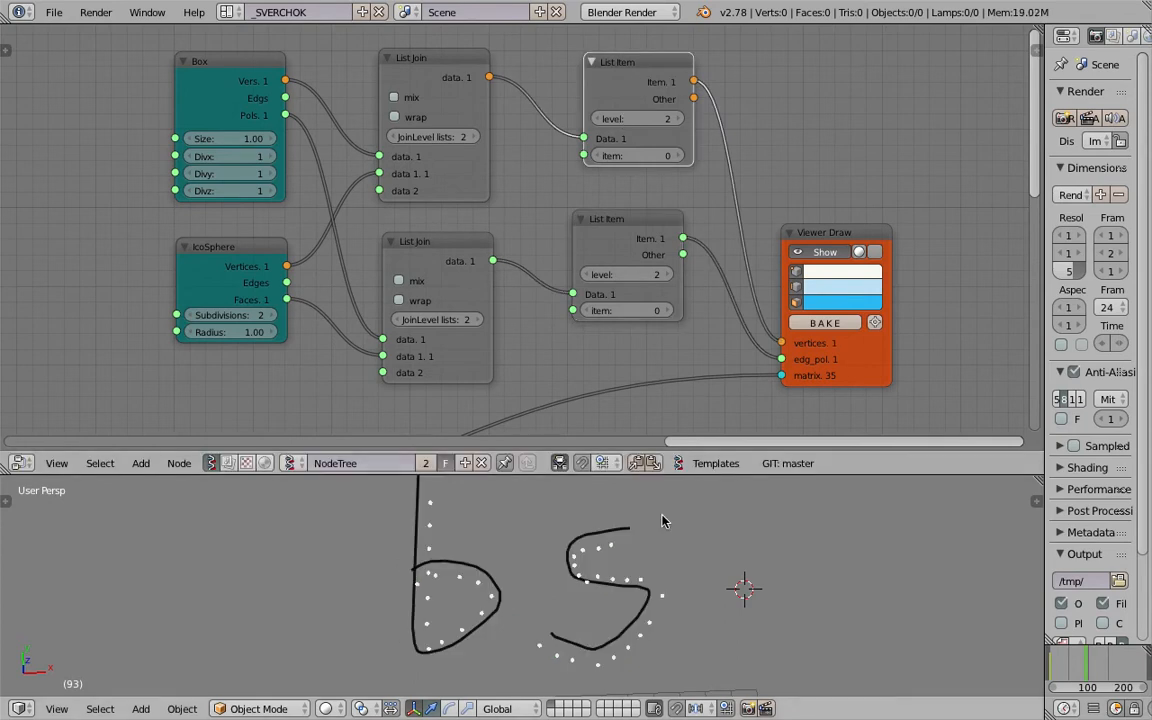
- Set the level of both List Item nodes to 1, align the second one and save the file
click(600, 119)
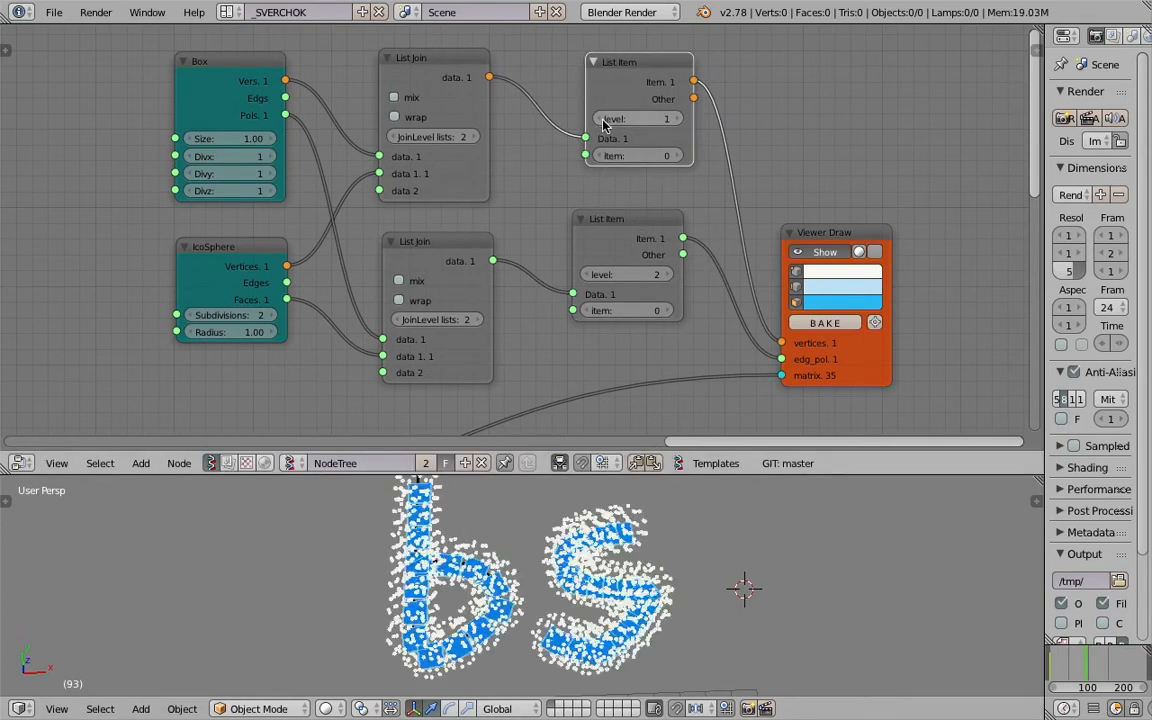
click(590, 275)
drag(621, 219, 632, 215)
key(ctrl+s)
click(633, 216)
click(796, 271)
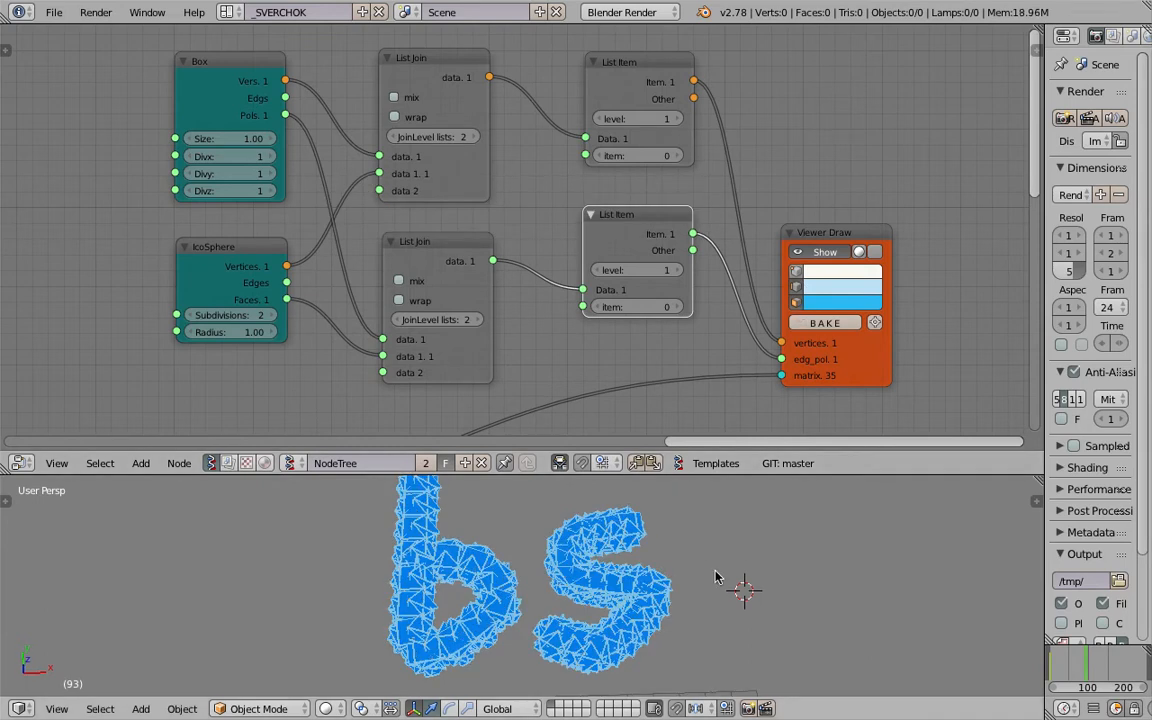
key(ctrl+s)
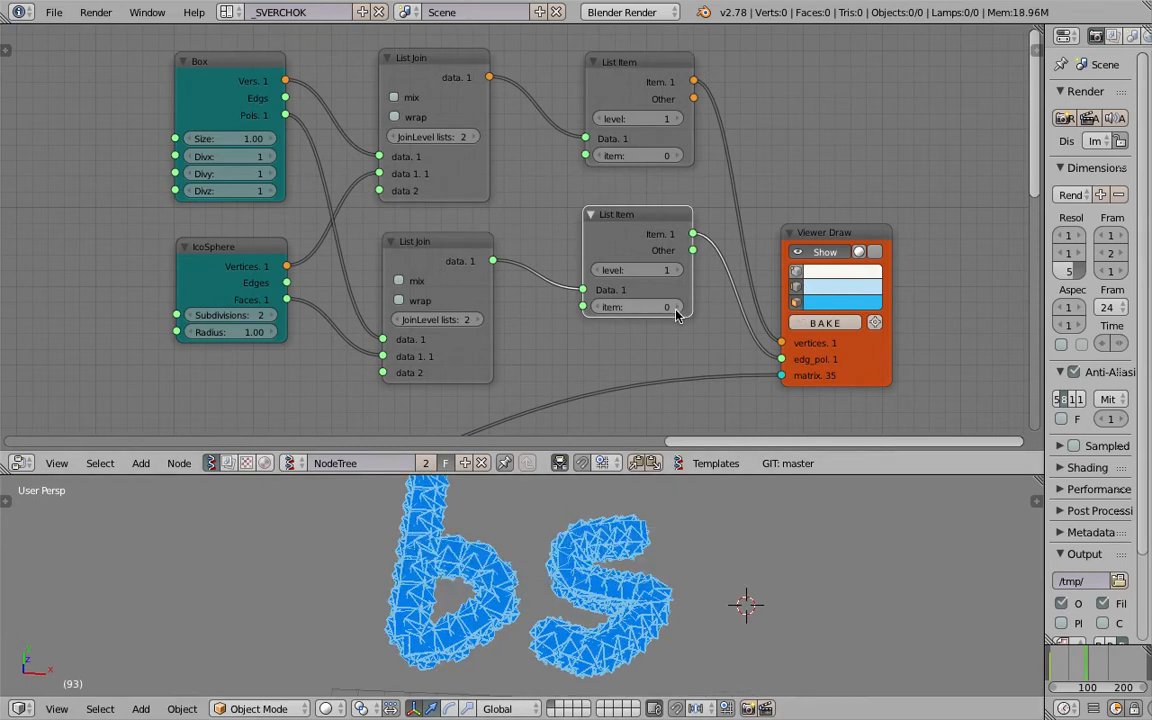
- Set the join level of both List Join nodes to 1
middle_drag(604, 535, 607, 494)
key(ctrl+s)
click(607, 494)
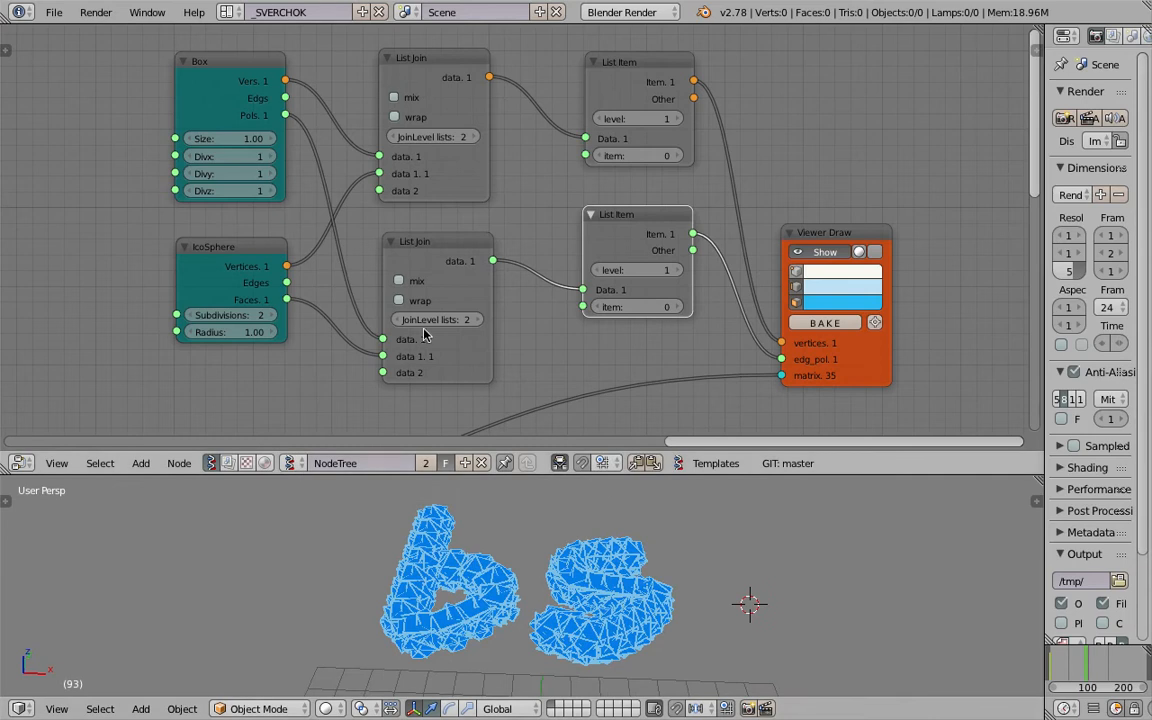
click(397, 320)
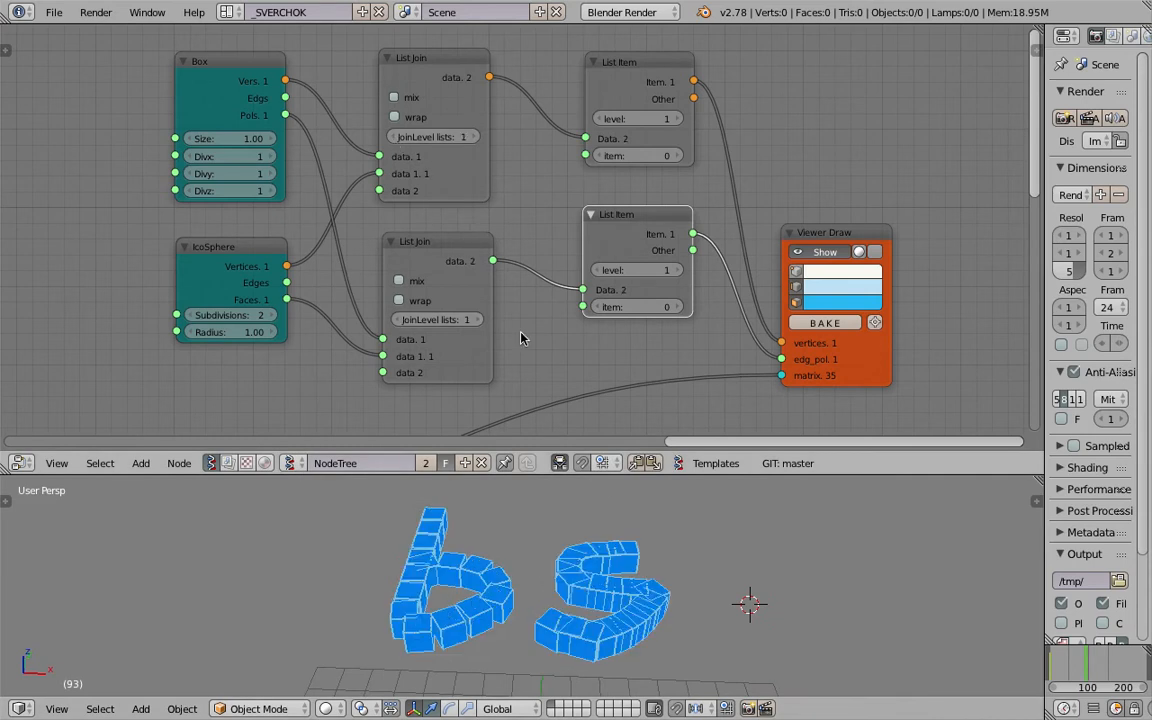
- Tighten the layout by moving the List Join and List Item nodes closer to the Box and IcoSphere nodes
middle_drag(520, 338, 517, 344)
click(405, 62)
drag(420, 248, 375, 235)
drag(614, 220, 510, 224)
drag(629, 104, 513, 124)
drag(432, 62, 421, 66)
drag(829, 244, 823, 232)
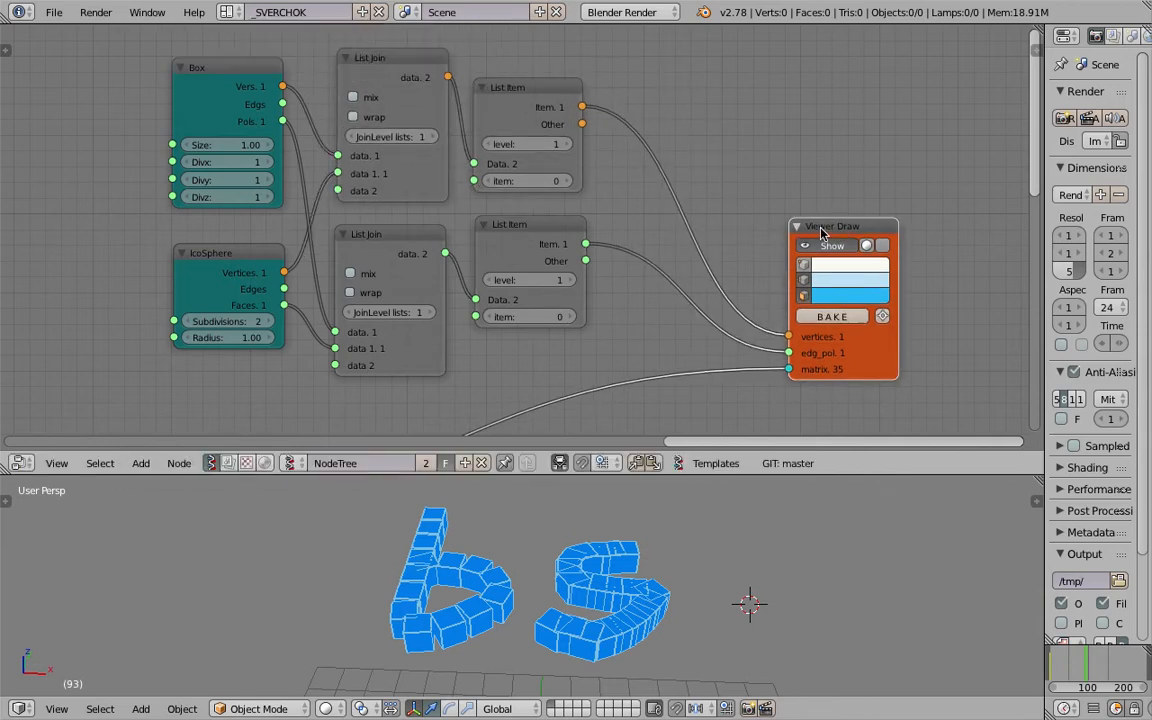
- Add an Integer node with value 1 and connect it to the item inputs of both List Item nodes
middle_drag(515, 282, 543, 268)
key(space)
text(int)
key(Down)
key(Down)
key(Down)
key(Return)
click(73, 213)
drag(183, 227, 514, 303)
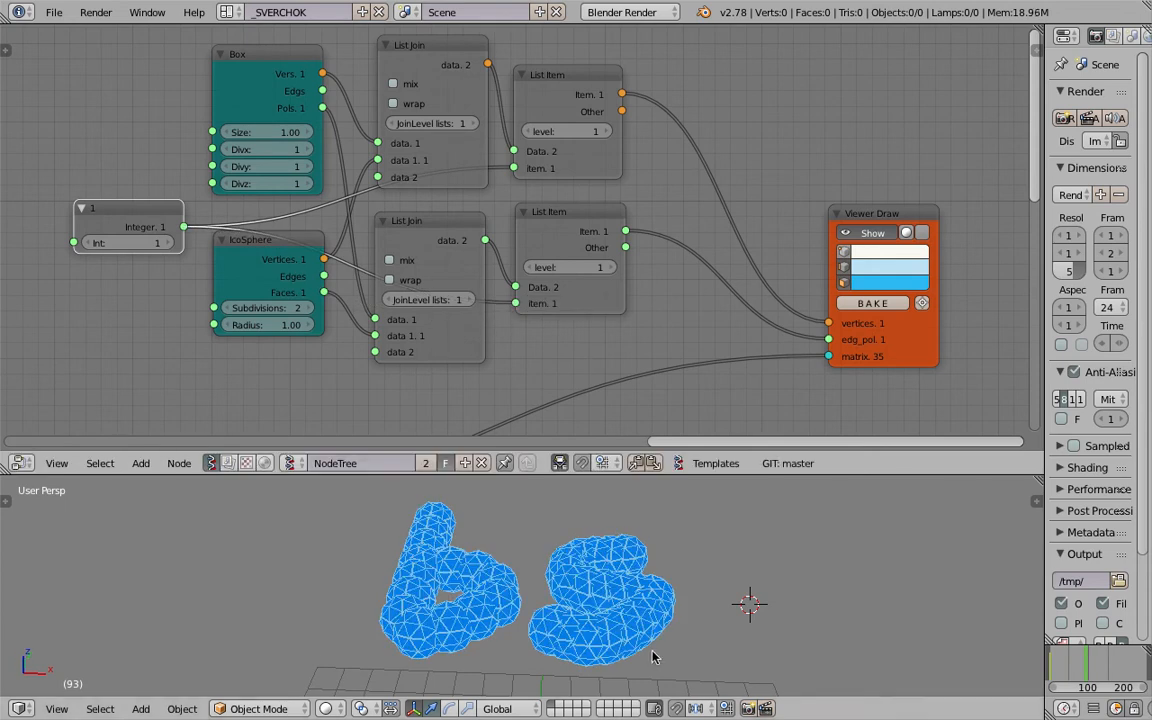
- Play the animation, switch the Integer value back and forth and set the IcoSphere subdivisions to 1
key(alt+a)
click(88, 243)
click(170, 243)
click(236, 313)
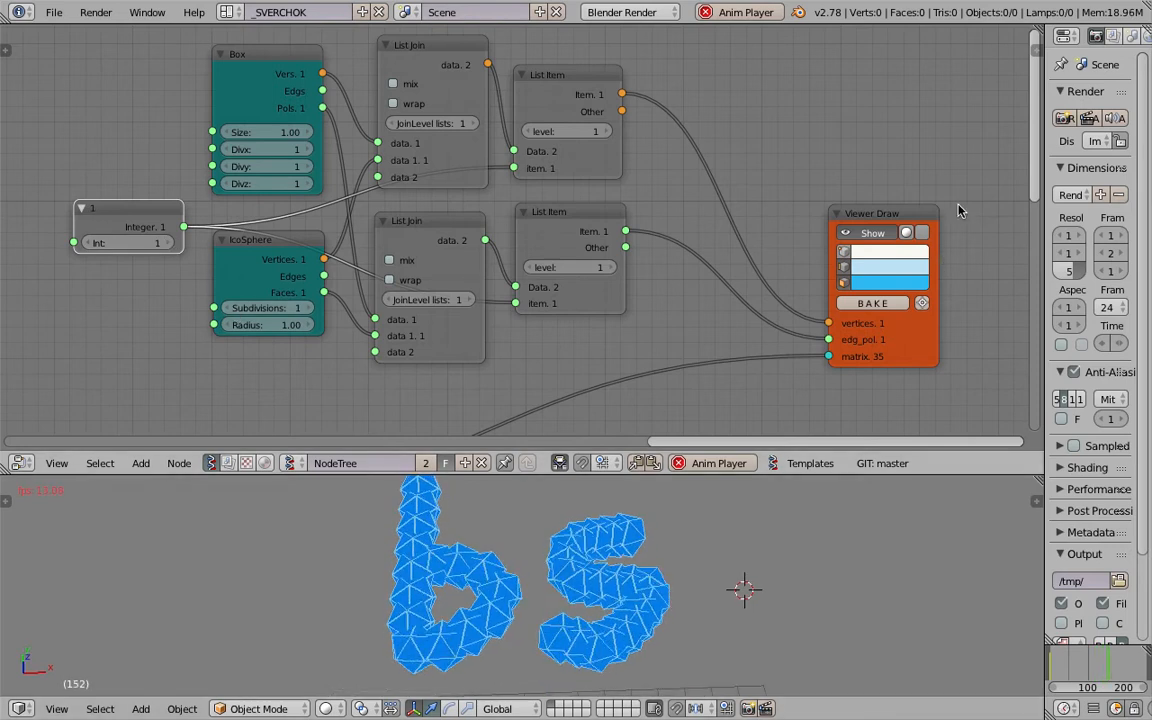
- Turn on shading in the Viewer Draw node, save the file and stop playback
key(ctrl+s)
key(Return)
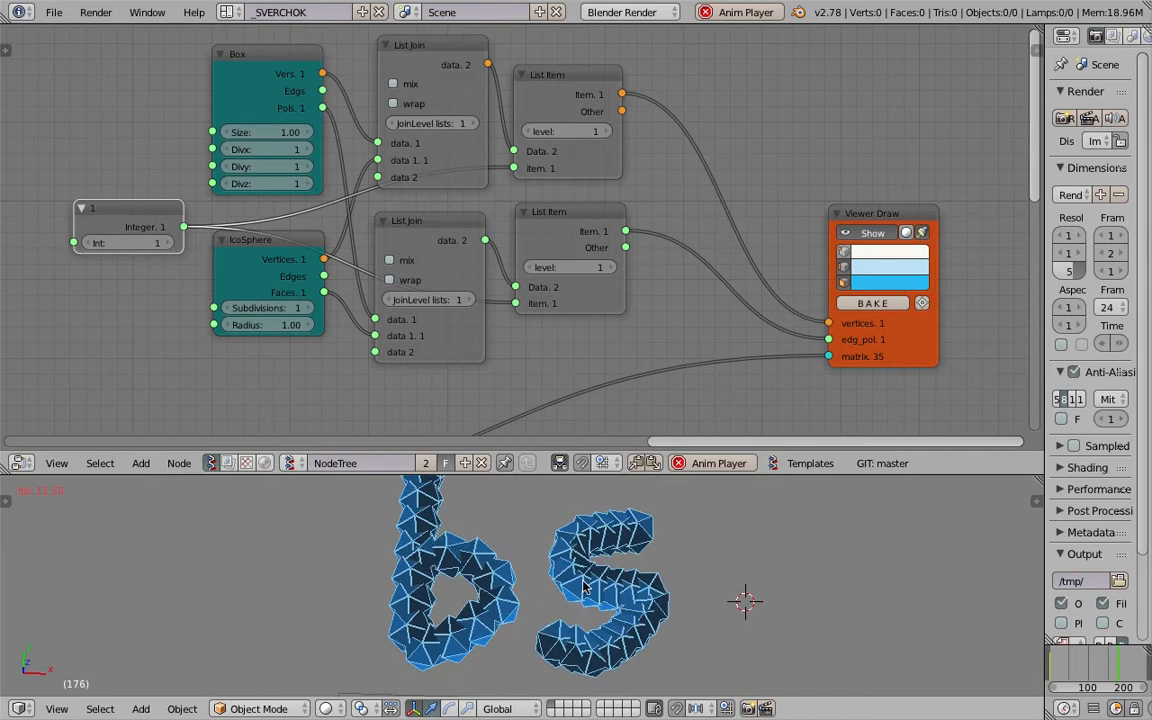
key(Escape)
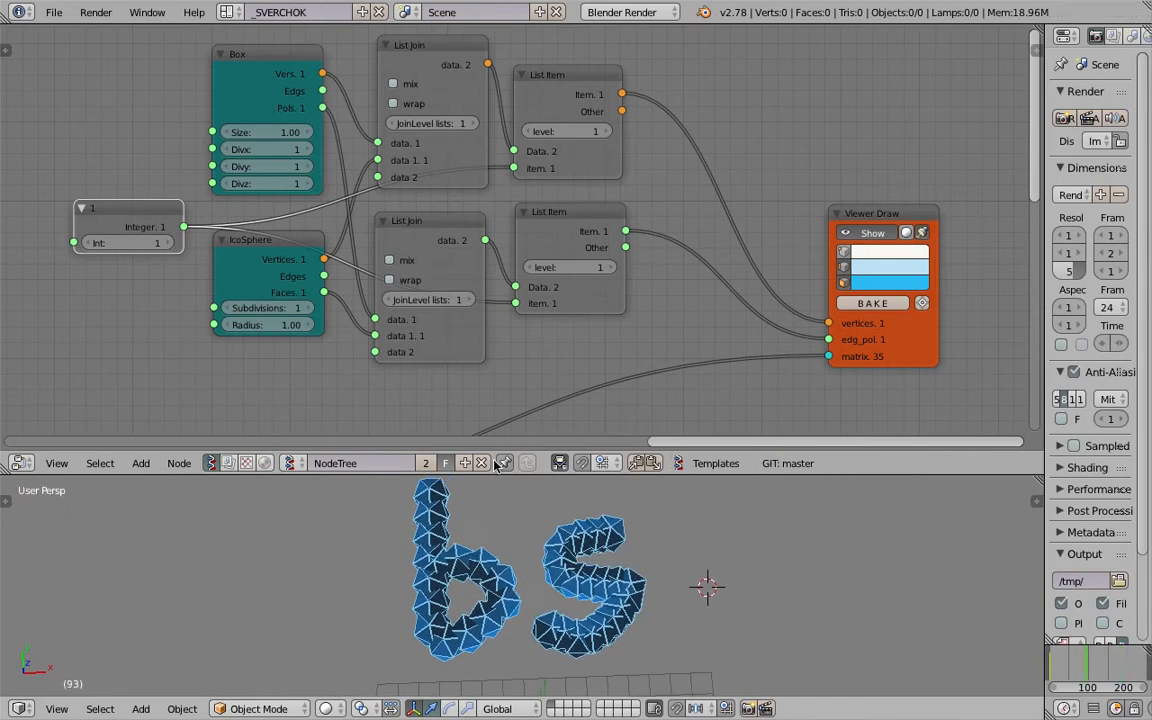
- Move the Integer node away from the Box node and set both List Input values to 9
drag(77, 220, 131, 207)
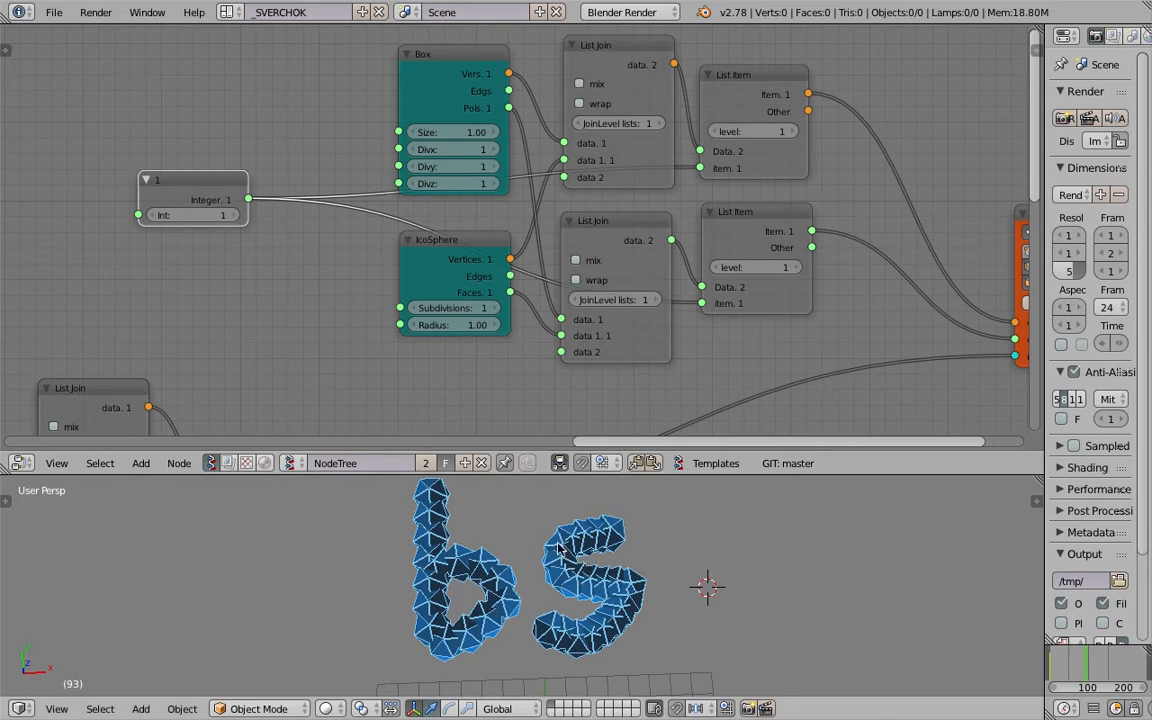
middle_drag(705, 350, 617, 298)
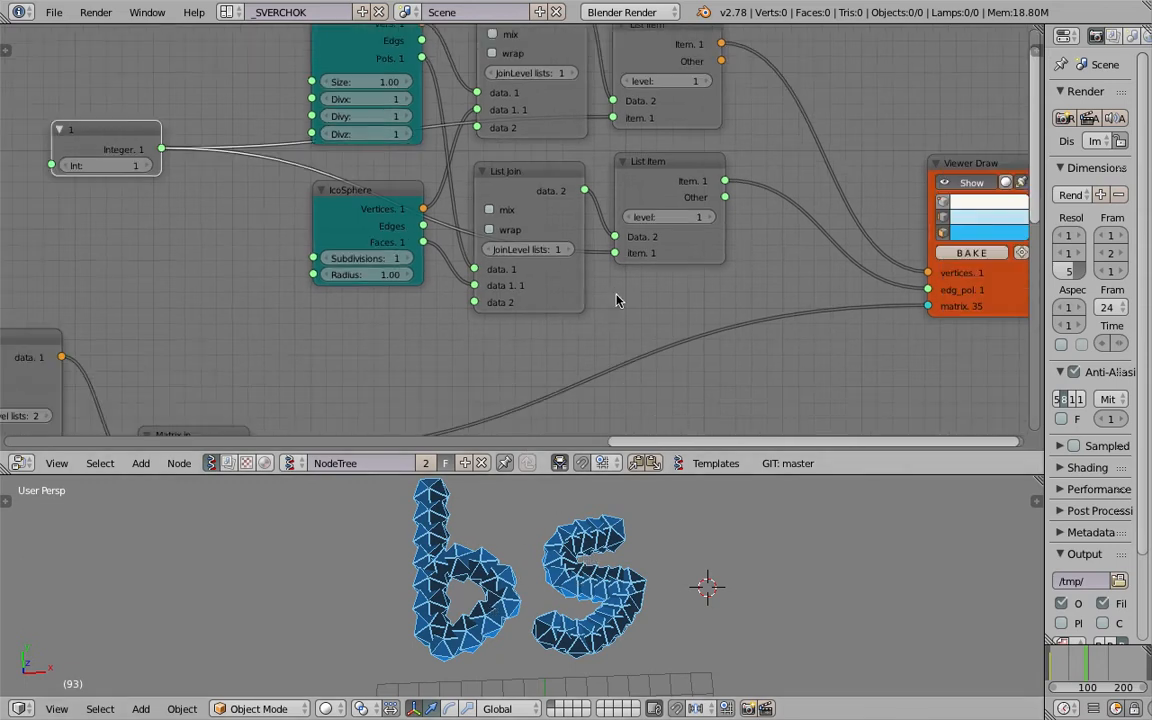
scroll(543, 327, down, 5)
middle_drag(198, 376, 420, 265)
middle_drag(161, 350, 586, 180)
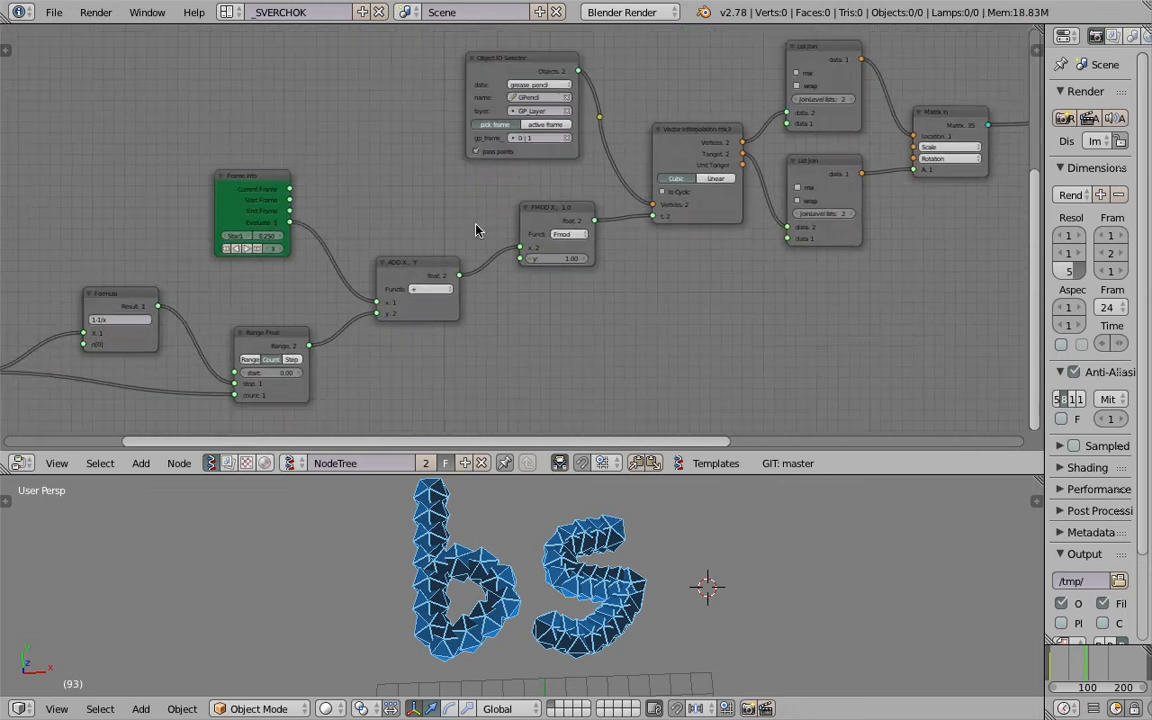
middle_drag(215, 335, 689, 225)
middle_drag(444, 262, 522, 257)
scroll(522, 257, up, 4)
mouse_move(349, 326)
mouse_down()
mouse_move(316, 326)
mouse_move(360, 344)
mouse_up()
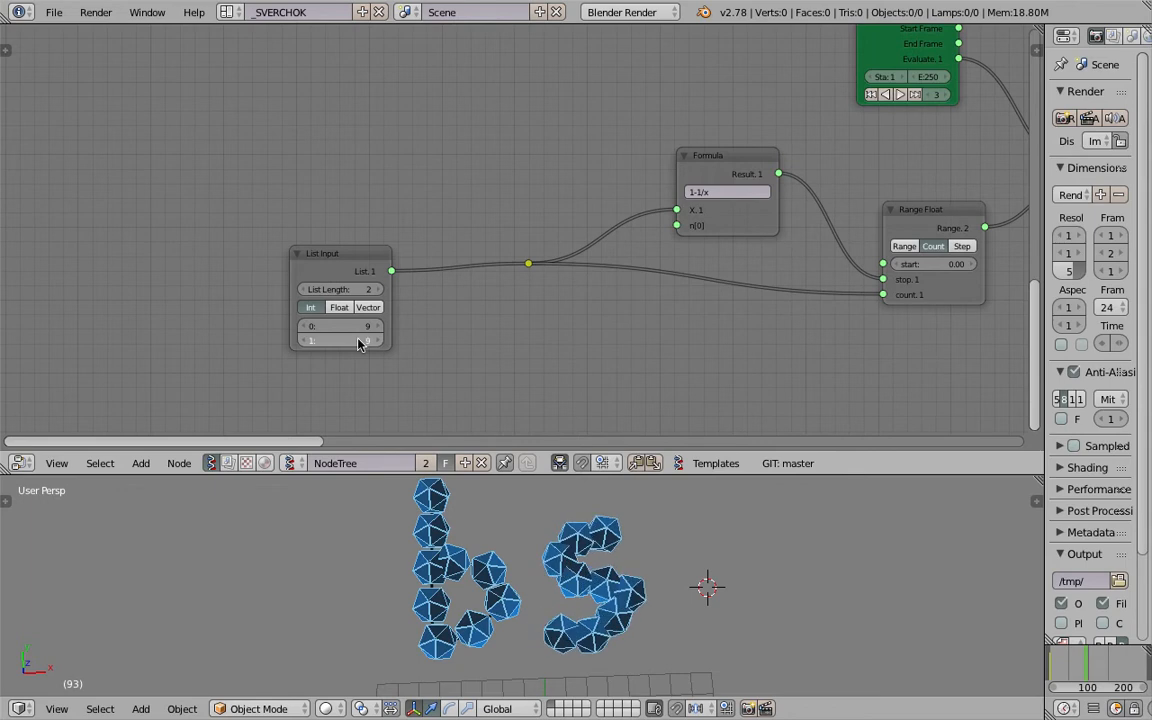
- Play the animation briefly to check the sparser meshes along the strokes
middle_drag(1010, 246, 671, 332)
key(alt+a)
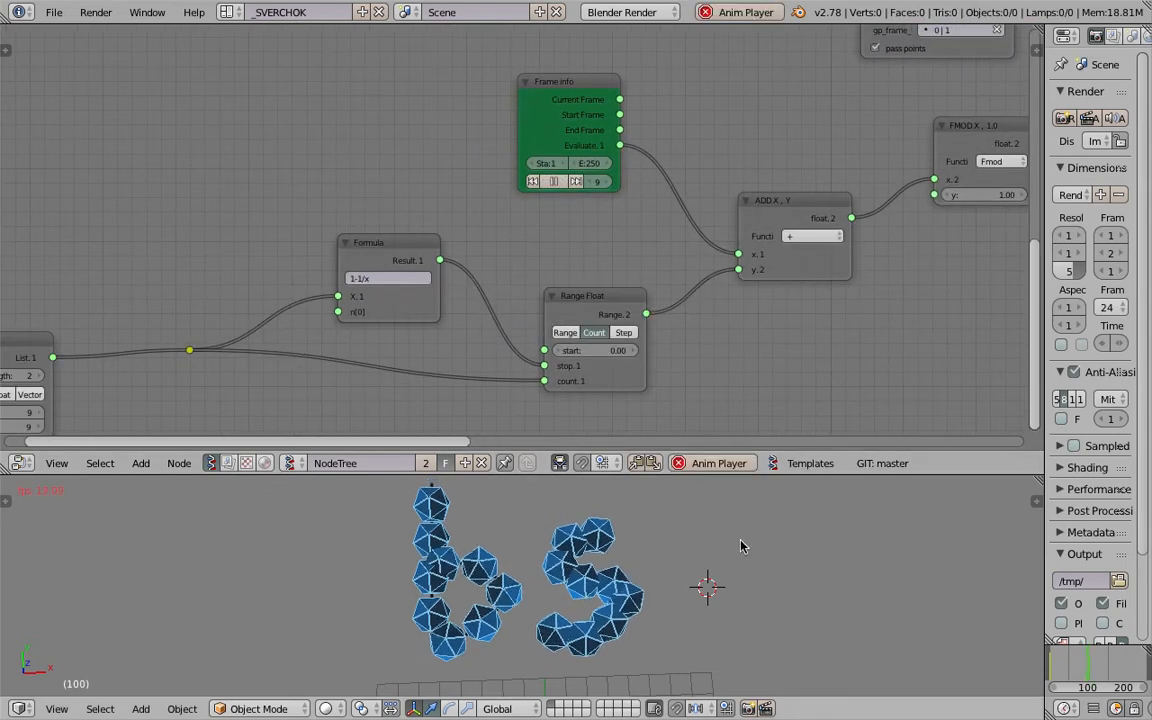
key(Escape)
- Save the file and delete the Integer node that drives the two List Item nodes
middle_drag(934, 128, 494, 249)
key(ctrl+s)
click(505, 249)
middle_drag(689, 176, 375, 287)
middle_drag(842, 200, 361, 341)
middle_drag(531, 224, 677, 326)
drag(309, 193, 235, 200)
key(x)
- Add a Random Num Gen node with Int High set to 1 in the free space before the Box node
key(alt+space)
text(random n)
key(Return)
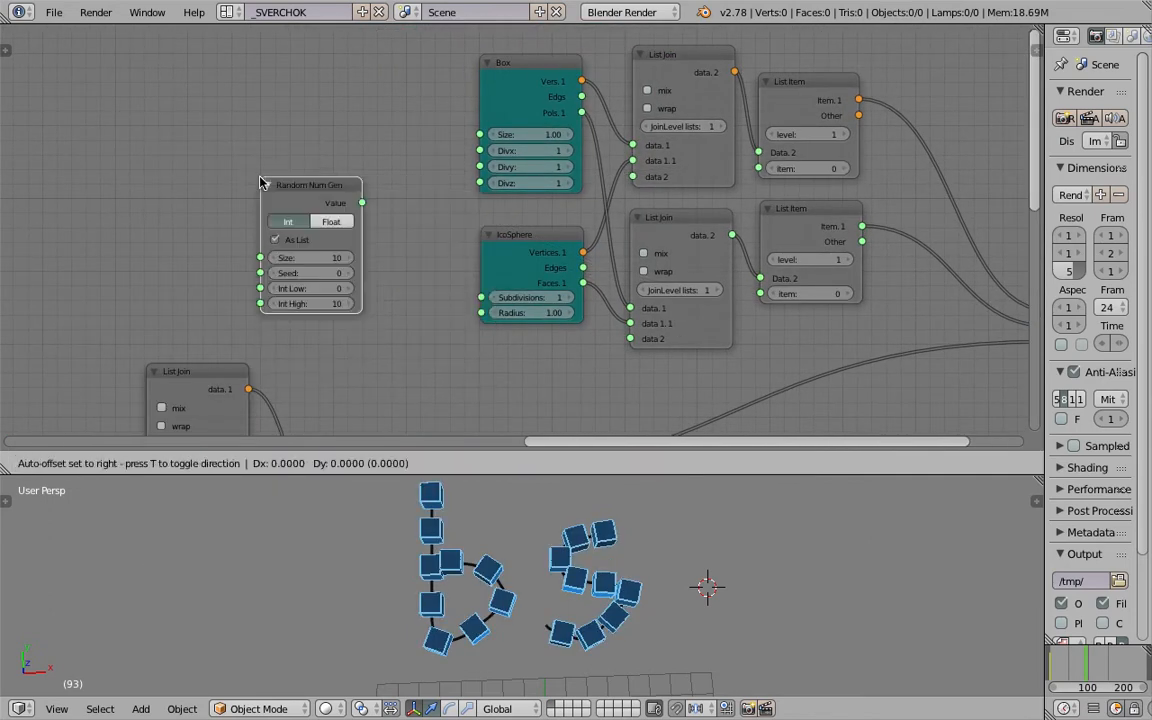
click(198, 173)
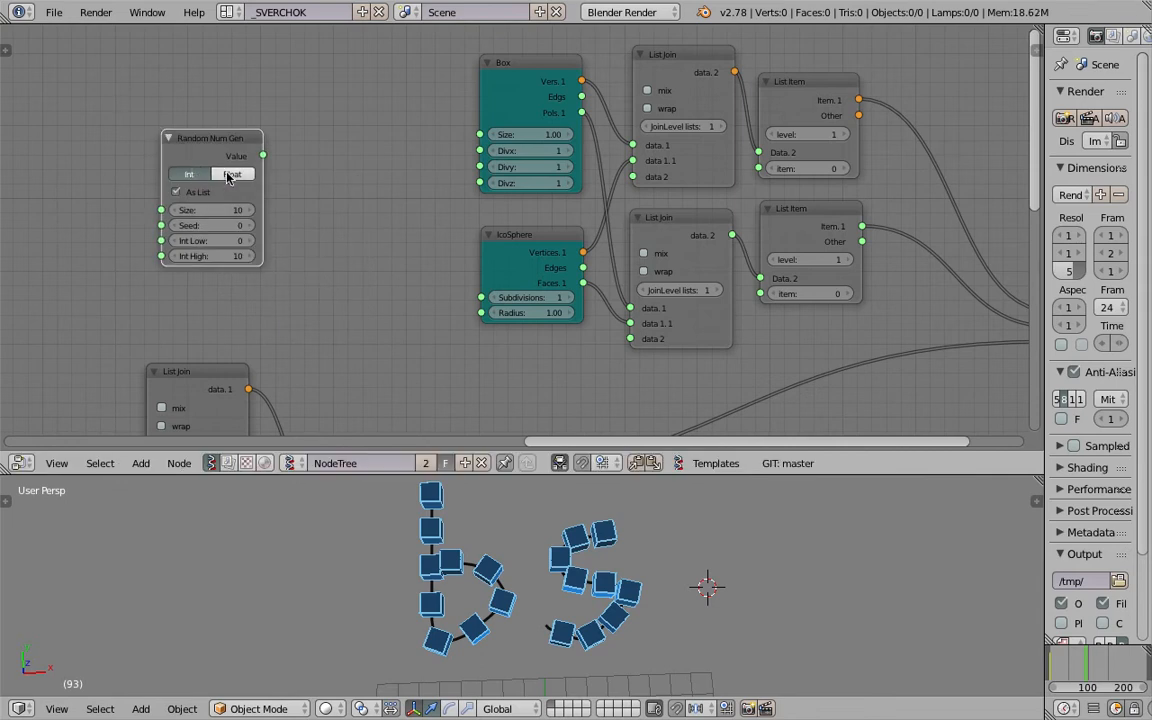
scroll(203, 246, up, 1)
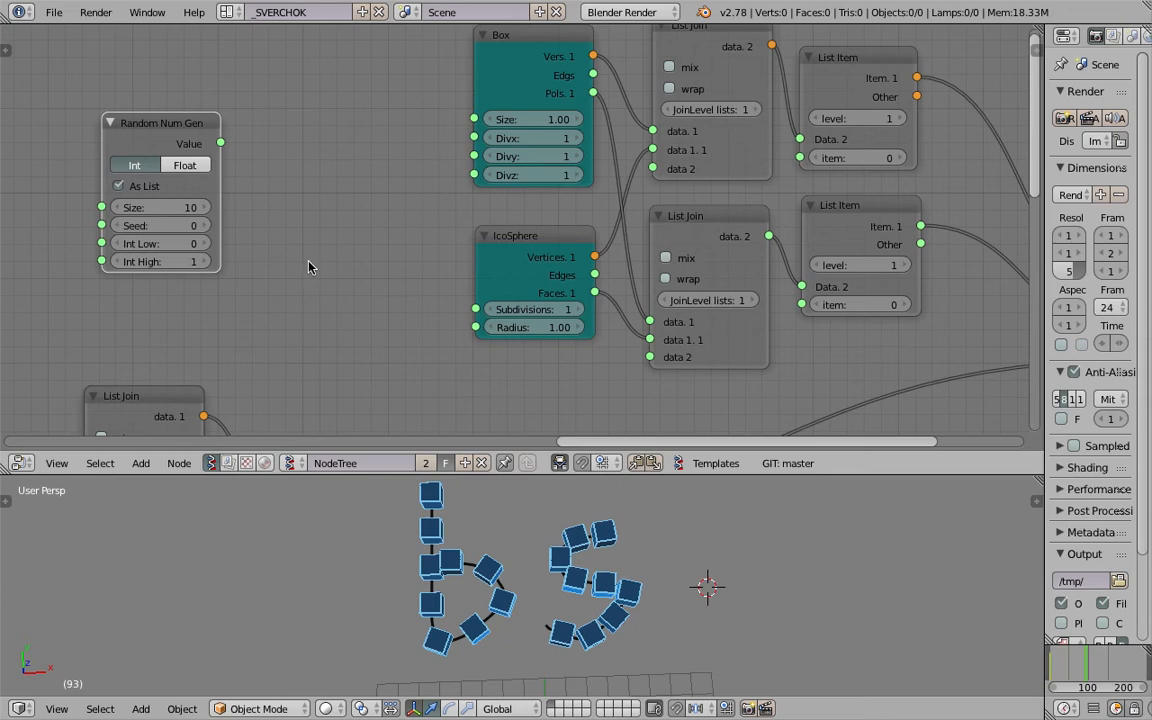
middle_drag(188, 145, 206, 145)
drag(183, 136, 110, 150)
- Inspect the Random Num Gen values with a connected Stethoscope MK2 node
key(shift+a)
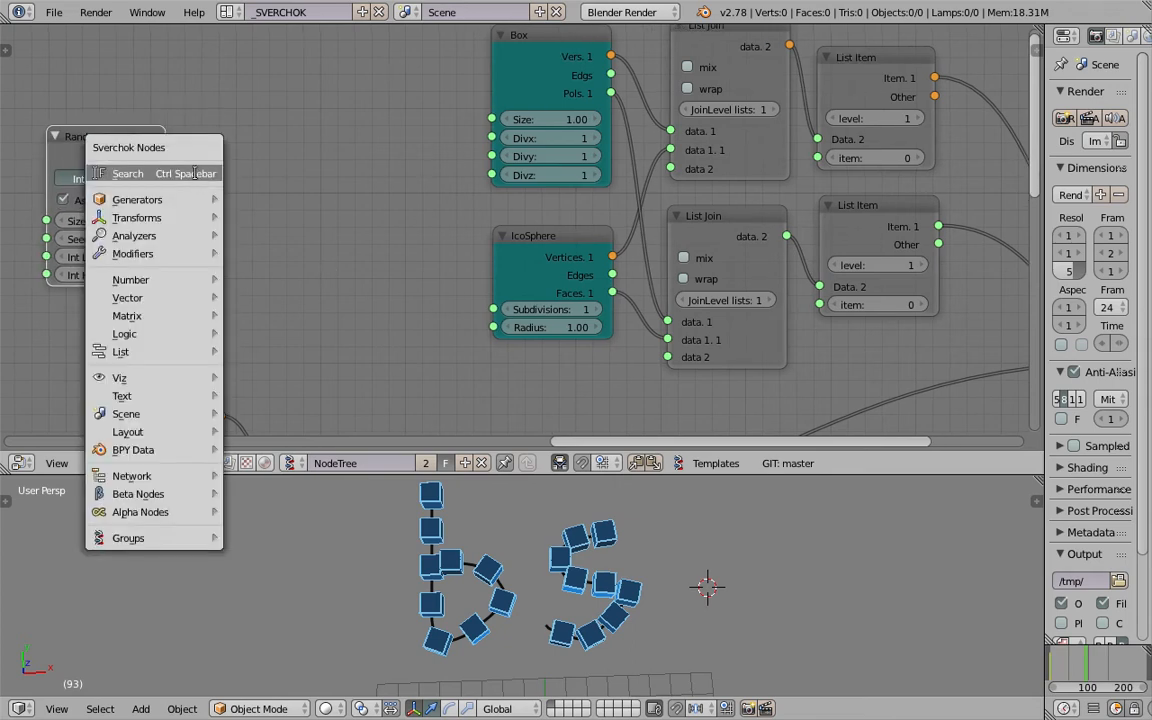
key(space)
text(ste)
key(Return)
click(262, 158)
drag(166, 157, 263, 293)
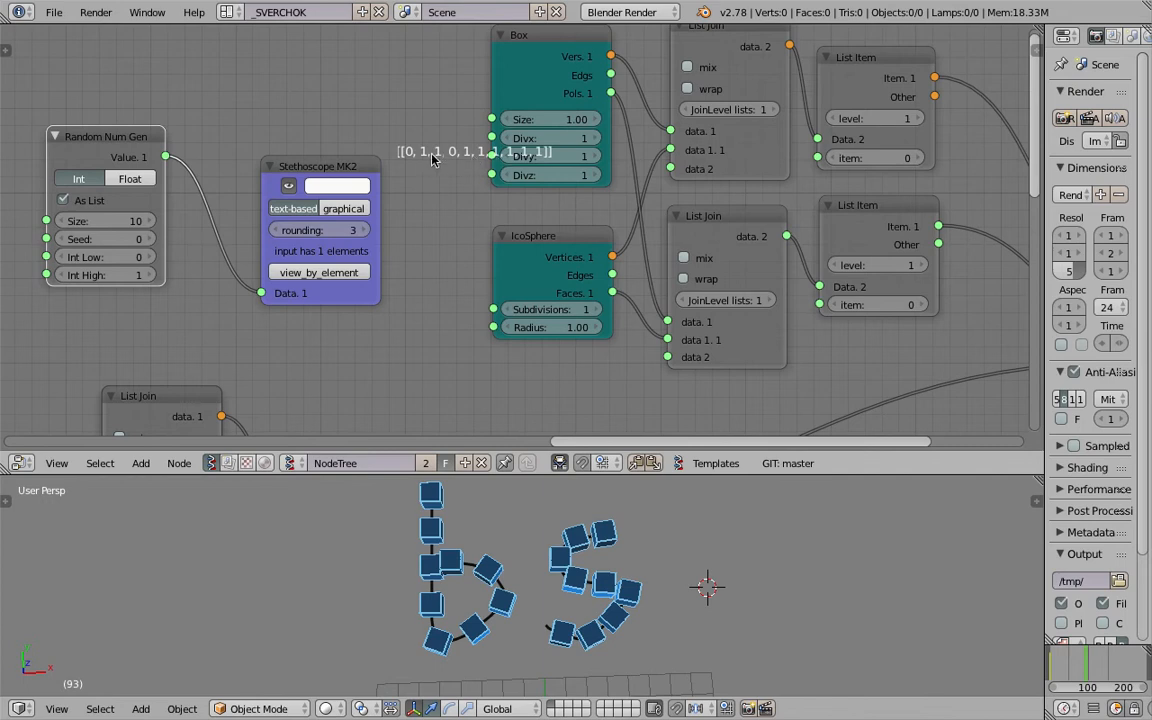
- Delete the Stethoscope MK2 node and save the file
click(300, 168)
key(x)
scroll(276, 174, down, 1)
key(ctrl+s)
click(275, 175)
middle_drag(265, 184, 191, 129)
scroll(191, 173, down, 1)
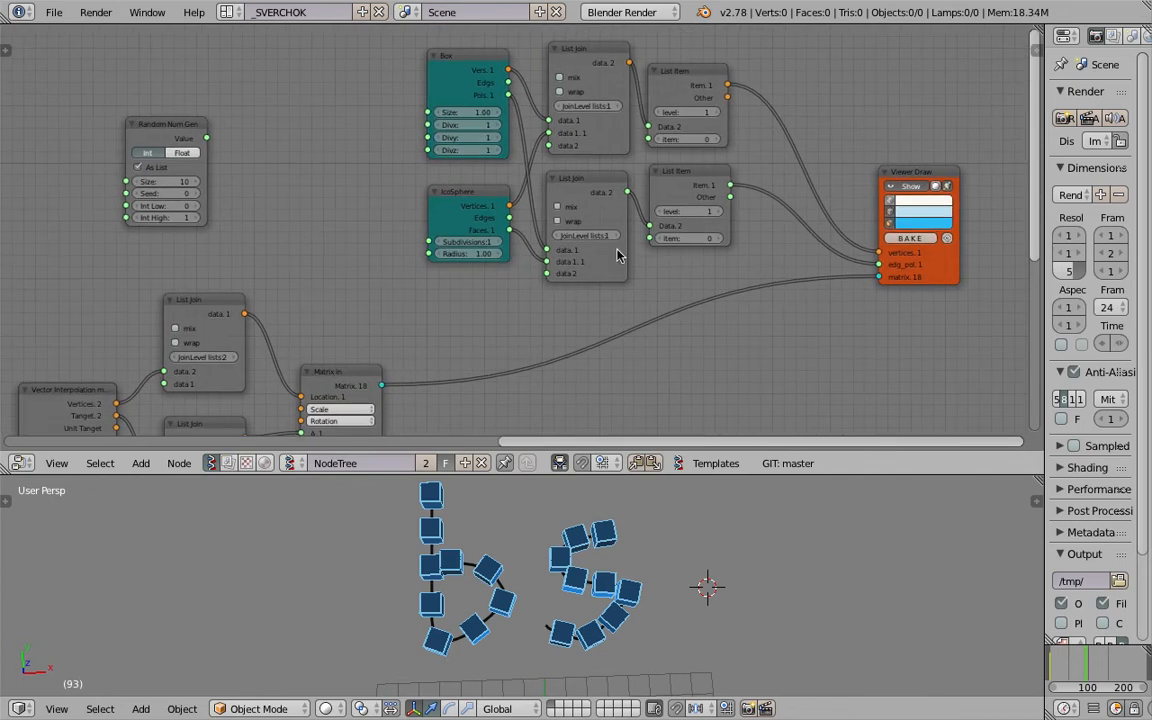
- Add a List Length node and feed it with the matrices from the Matrix in node
middle_drag(431, 383, 429, 375)
middle_drag(661, 360, 647, 316)
key(shift+a)
mouse_move(613, 357)
click(548, 333)
text(list l)
key(Return)
click(620, 365)
drag(365, 333, 610, 387)
- Set the List Length level to 0 and read its output with a Stethoscope MK2 node
key(shift+a)
click(786, 301)
text(te)
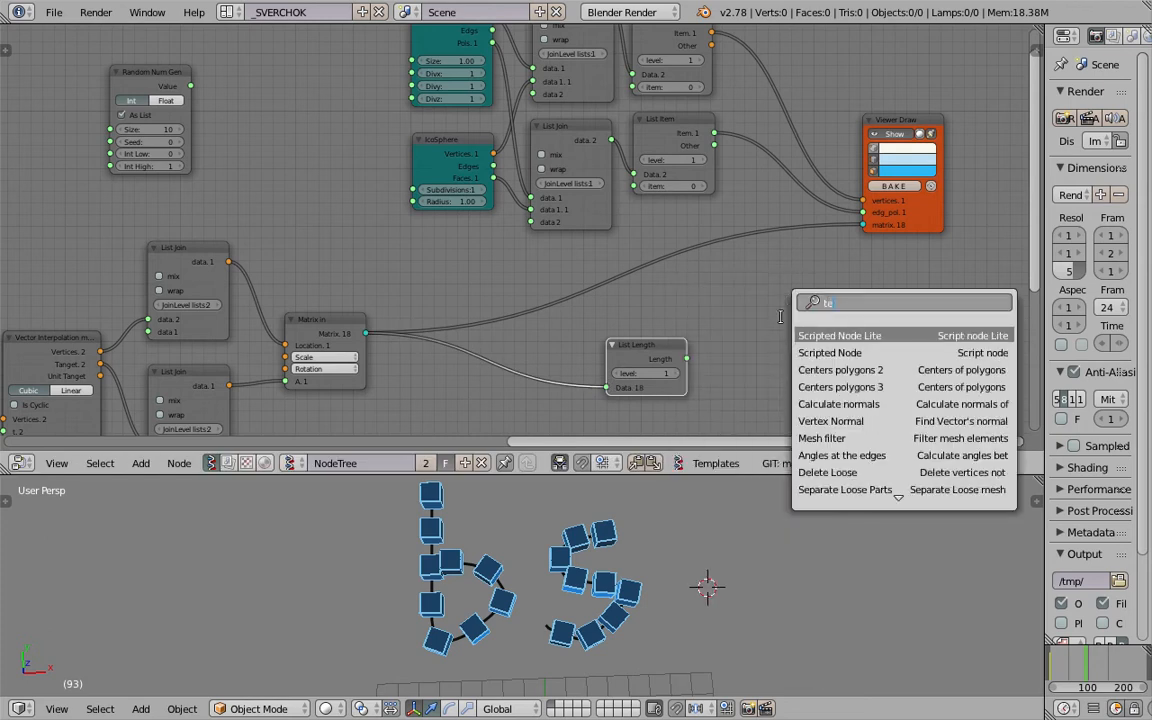
key(BackSpace)
key(BackSpace)
text(ste)
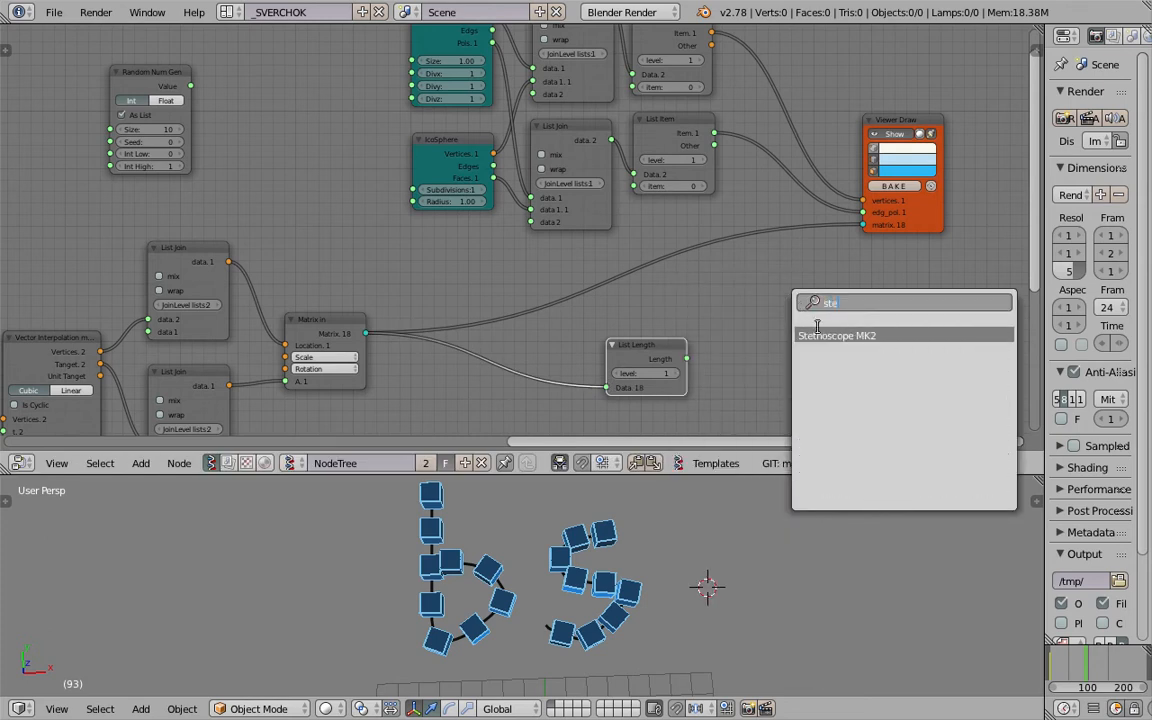
key(Return)
click(732, 324)
drag(686, 358, 787, 352)
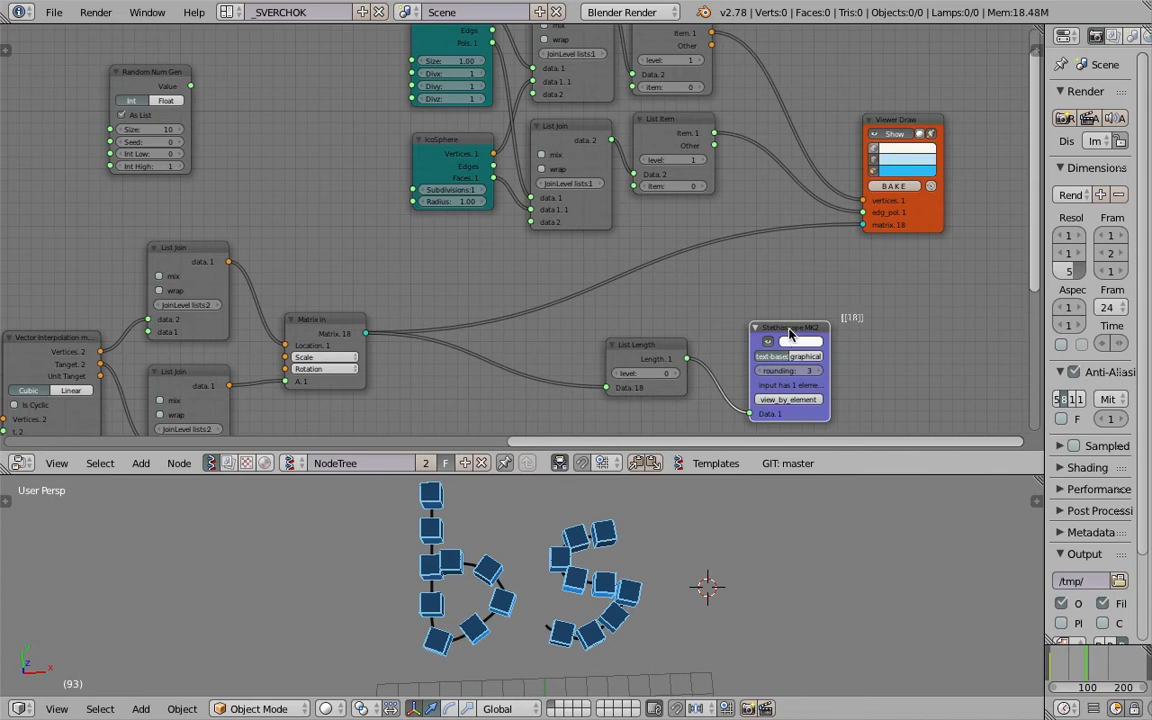
- Delete the Stethoscope node, and collapse the List Length node and connect it to the Size input of Random Num Gen
key(x)
key(h)
drag(650, 345, 108, 130)
drag(157, 76, 237, 78)
middle_drag(239, 122, 238, 185)
- Connect the Random Num Gen value to the item inputs of both List Item nodes and shift those nodes slightly outward
drag(262, 146, 634, 249)
drag(684, 192, 700, 191)
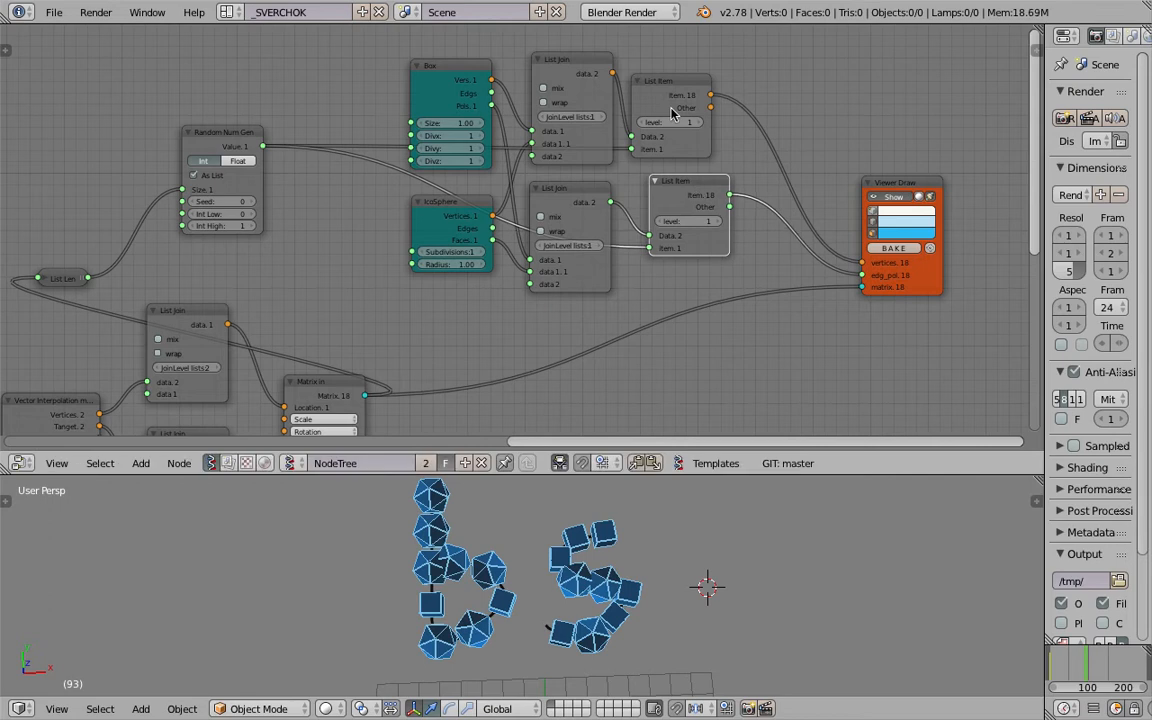
drag(674, 86, 700, 80)
- Play the animation and view the randomly mixed boxes and icospheres from farther away
middle_drag(650, 570, 633, 575)
key(alt+a)
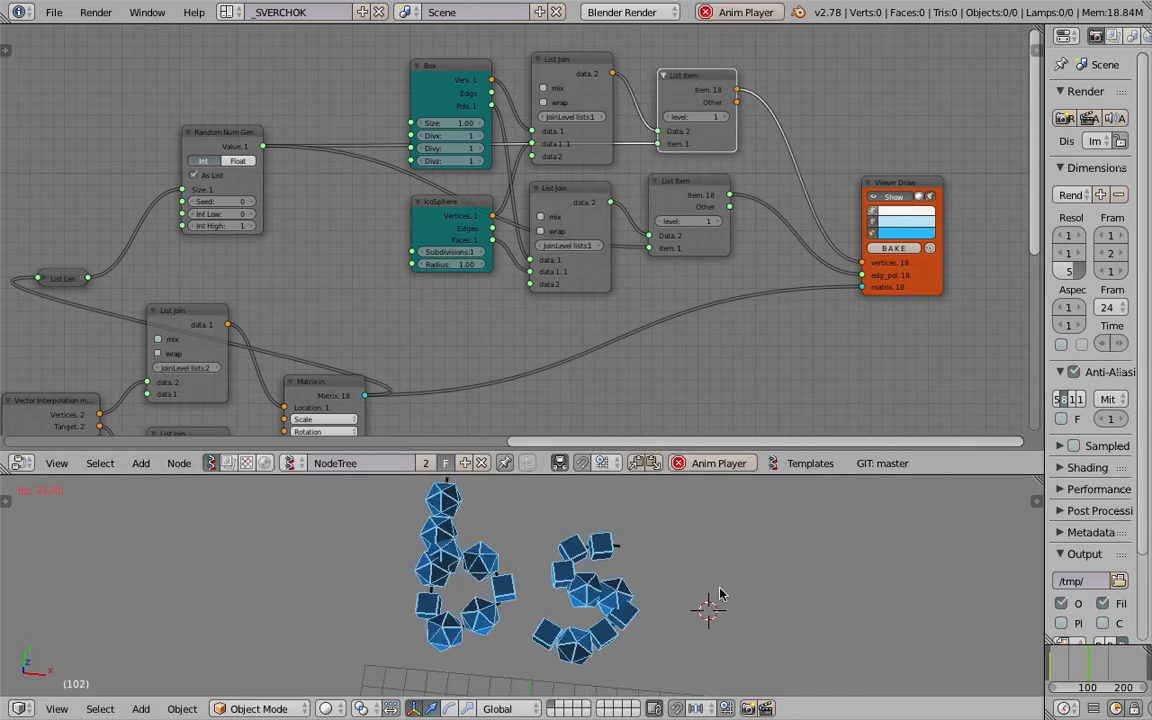
scroll(720, 594, down, 2)
middle_drag(720, 594, 715, 599)
- Set Viewer Draw's face colour to yellow and its edge colour to red, with shading turned off
click(900, 233)
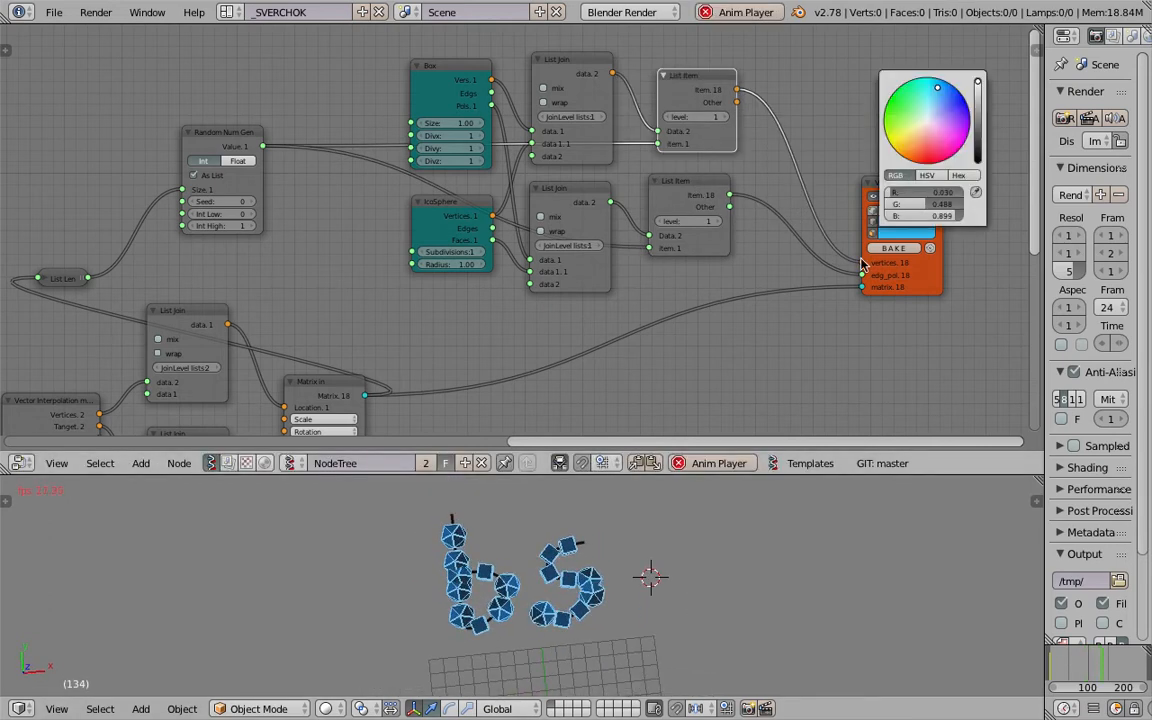
click(906, 128)
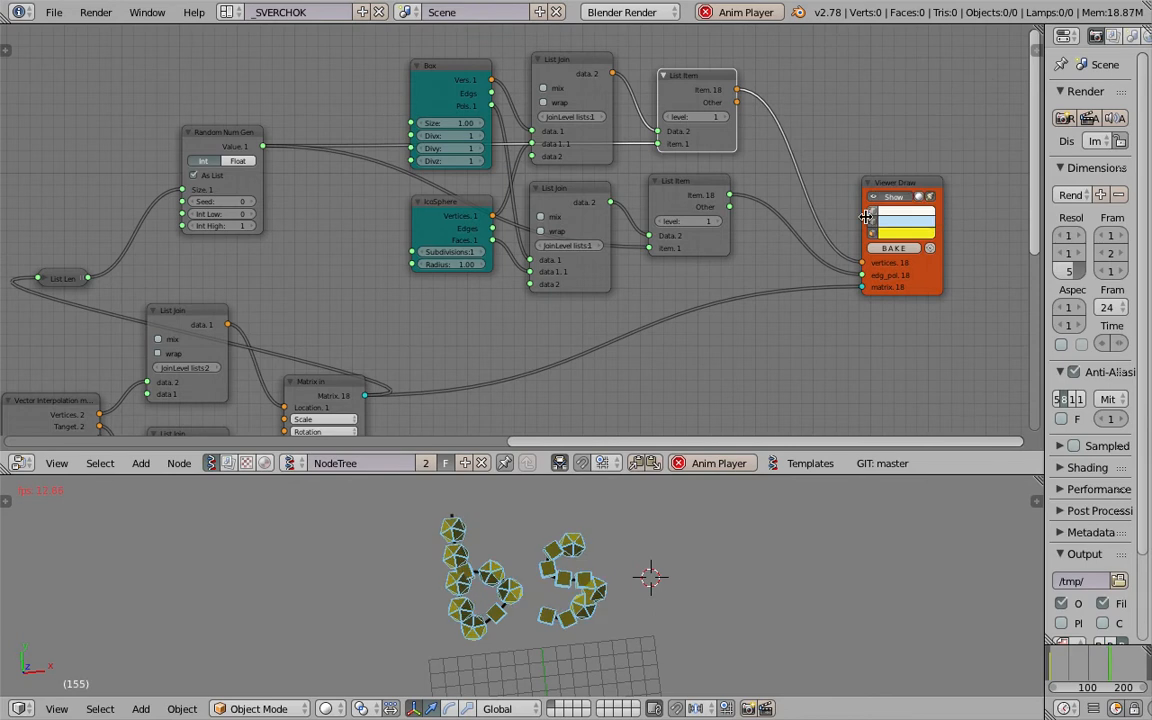
click(900, 224)
click(923, 134)
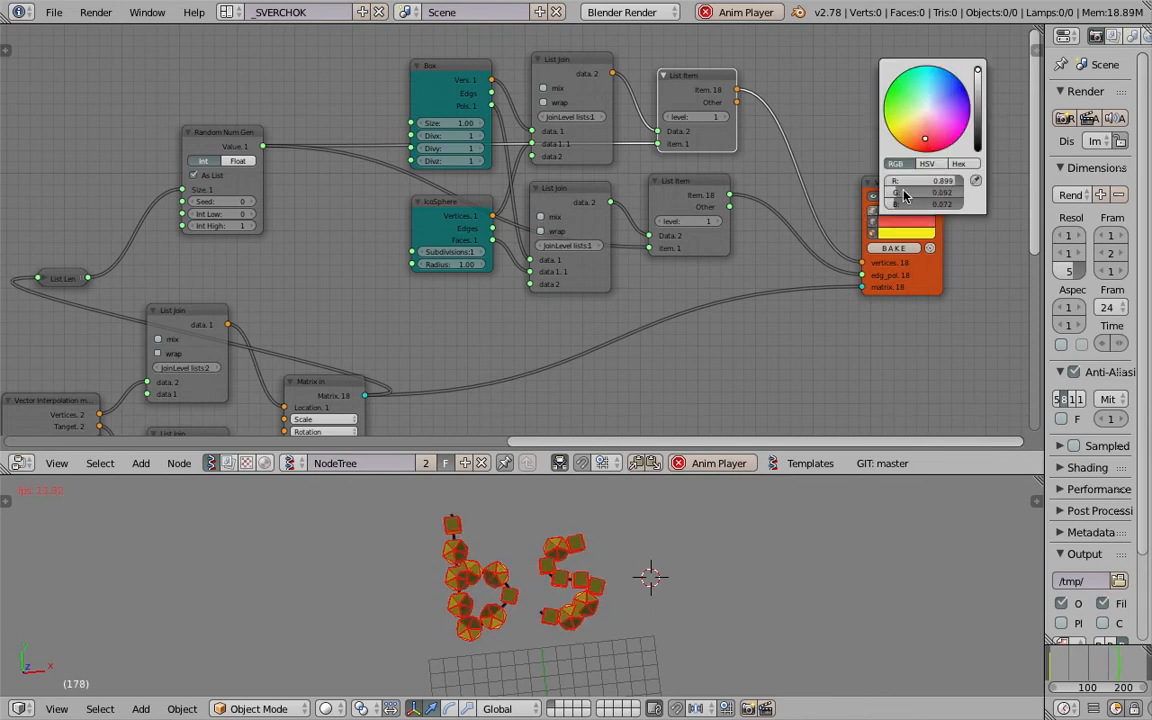
click(903, 235)
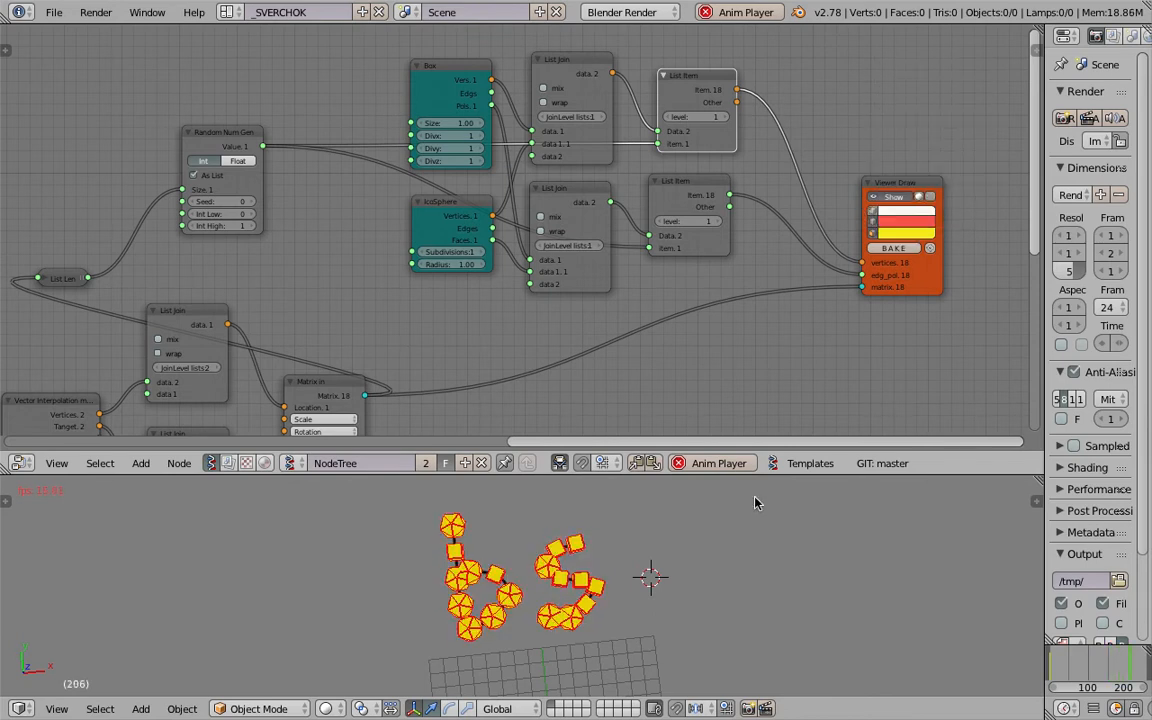
- Save the file, and set the Box size to 1.15 and the IcoSphere radius to 0.55
key(ctrl+s)
click(648, 552)
middle_drag(556, 515, 536, 511)
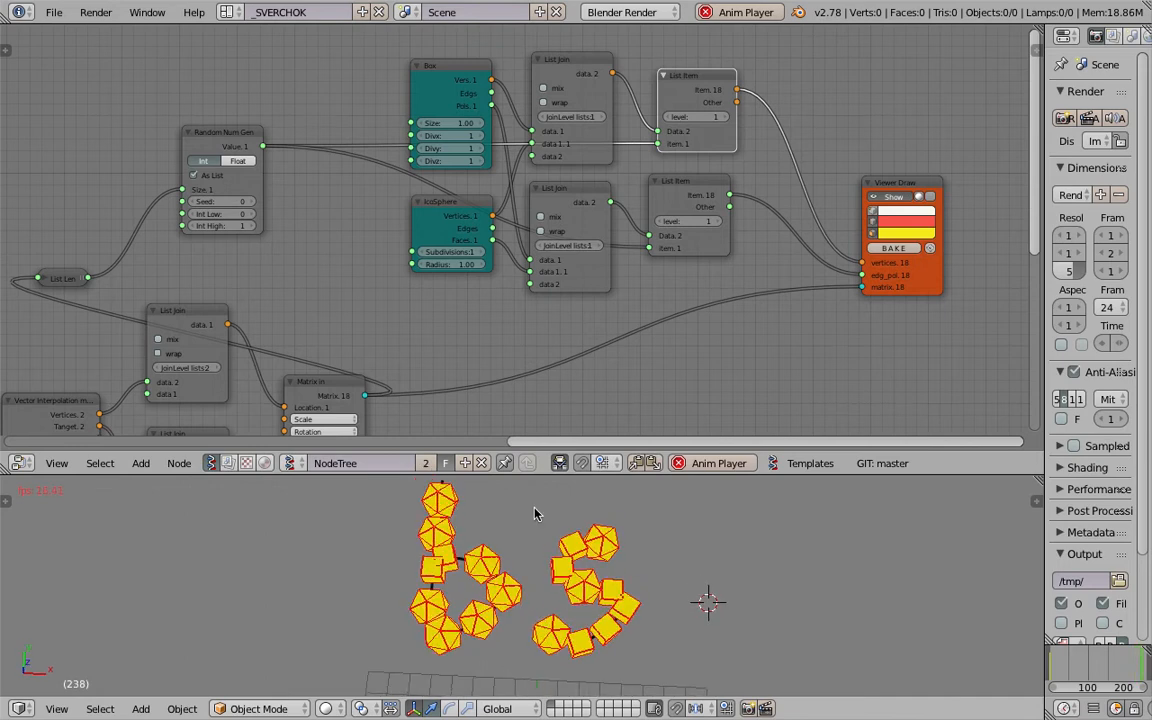
scroll(509, 175, up, 2)
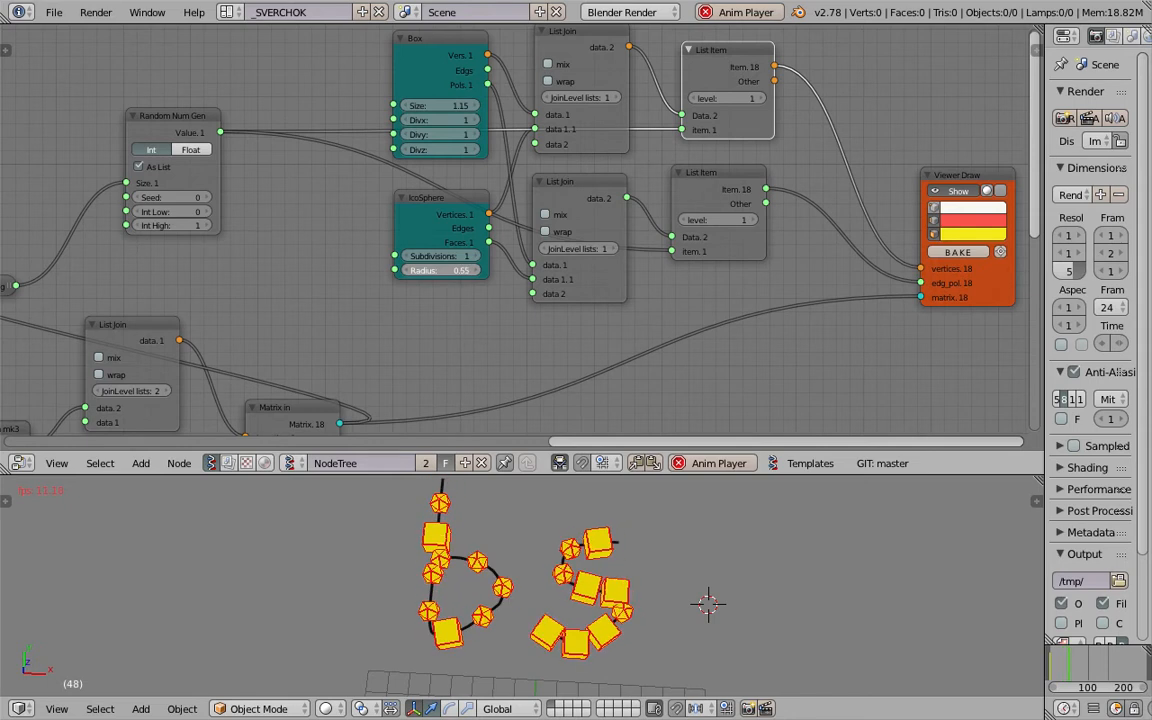
- Set the Random Num Gen seed to 62 and save the file
middle_drag(634, 389, 681, 378)
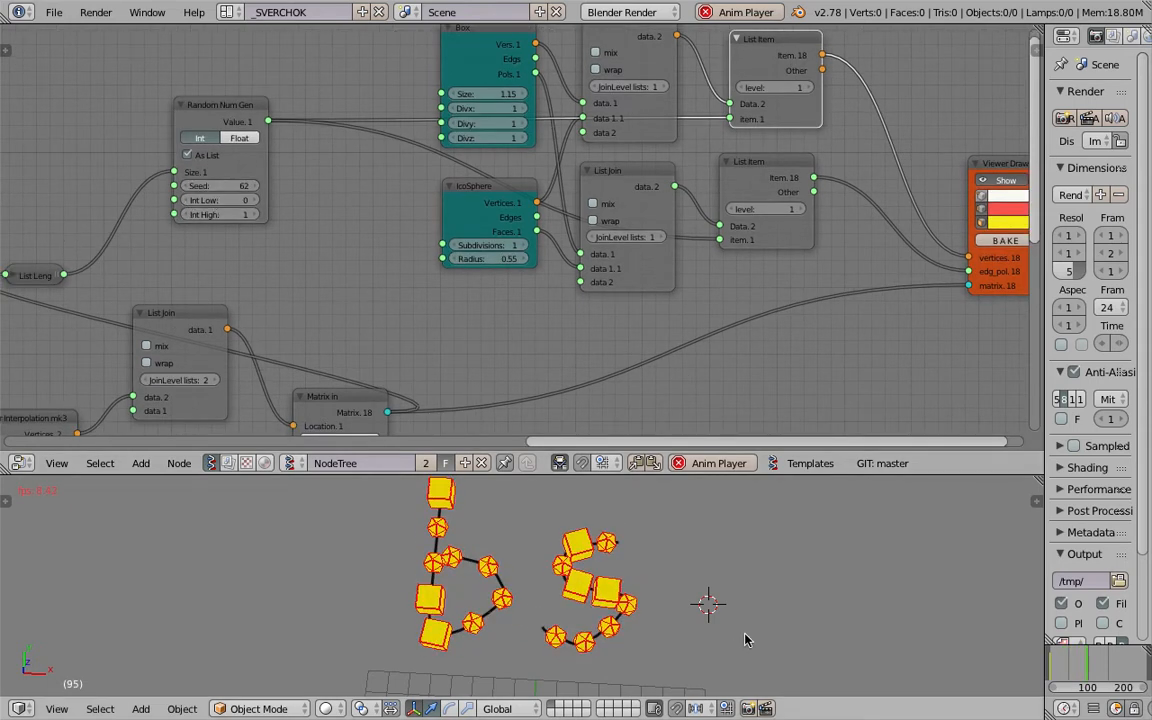
key(ctrl+s)
click(561, 577)
middle_drag(563, 560, 463, 557)
- Shift the Box, IcoSphere, List Join and List Item nodes upward into a tidier layout and save the file
scroll(468, 153, down, 2)
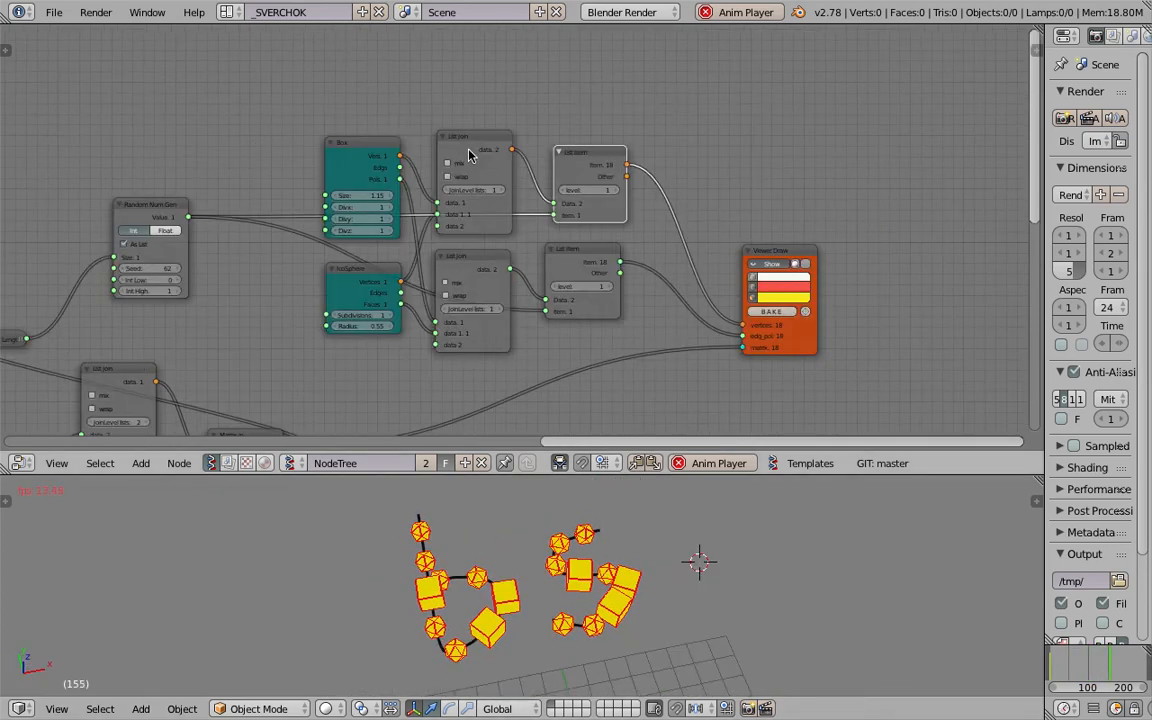
drag(368, 143, 371, 97)
drag(474, 137, 474, 97)
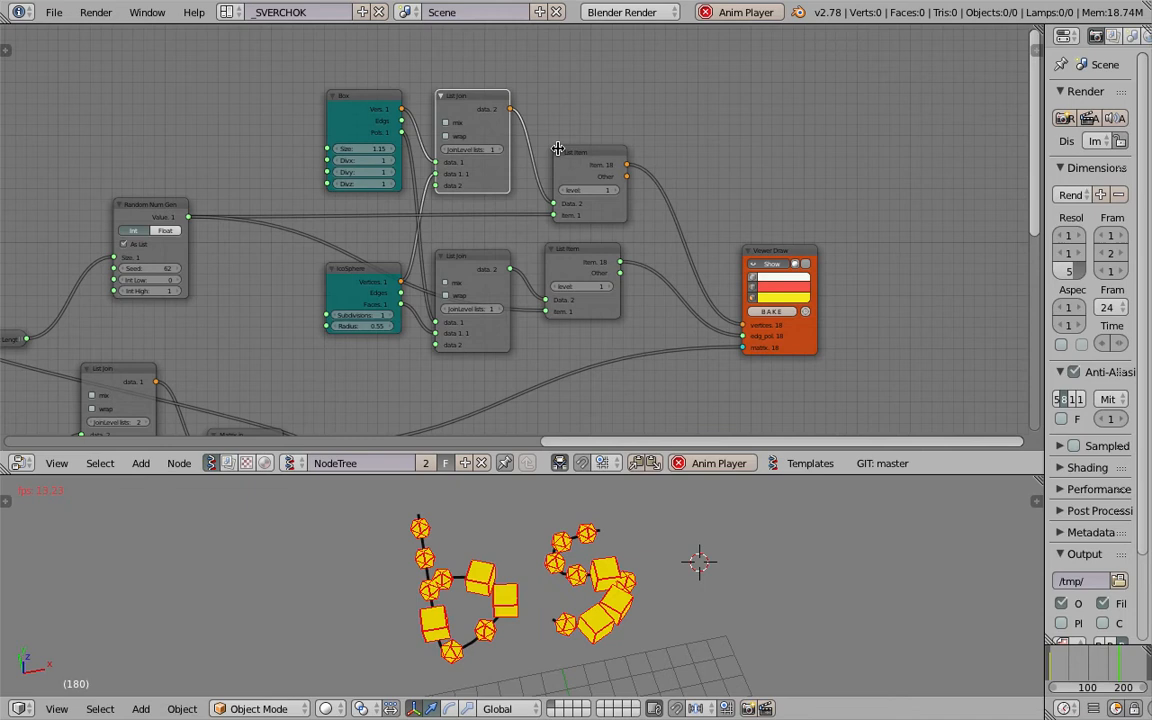
drag(594, 148, 594, 111)
drag(602, 253, 605, 225)
drag(481, 246, 489, 224)
drag(467, 259, 476, 231)
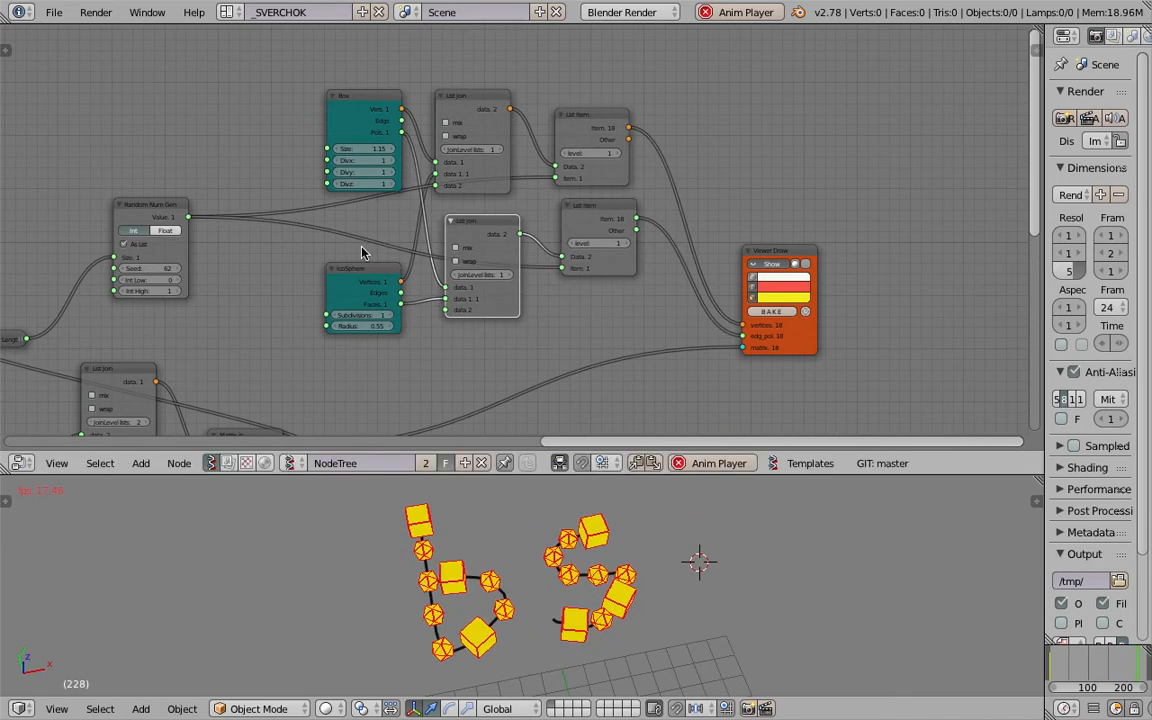
drag(362, 285, 366, 262)
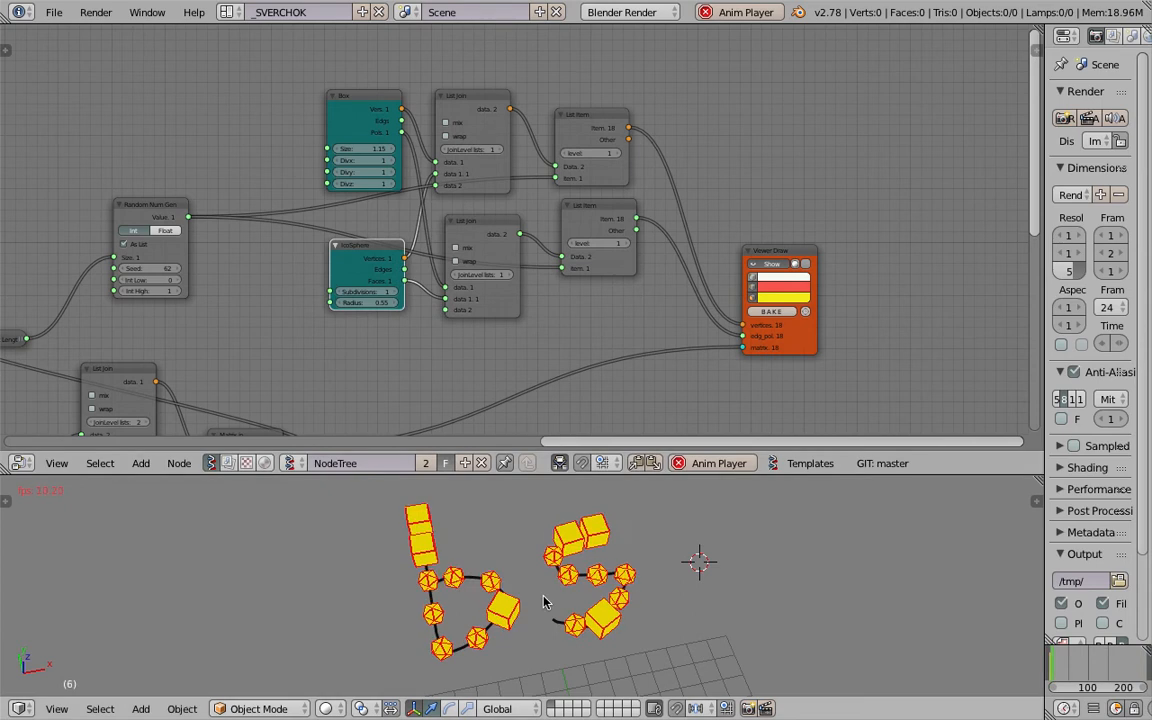
key(ctrl+s)
click(577, 592)
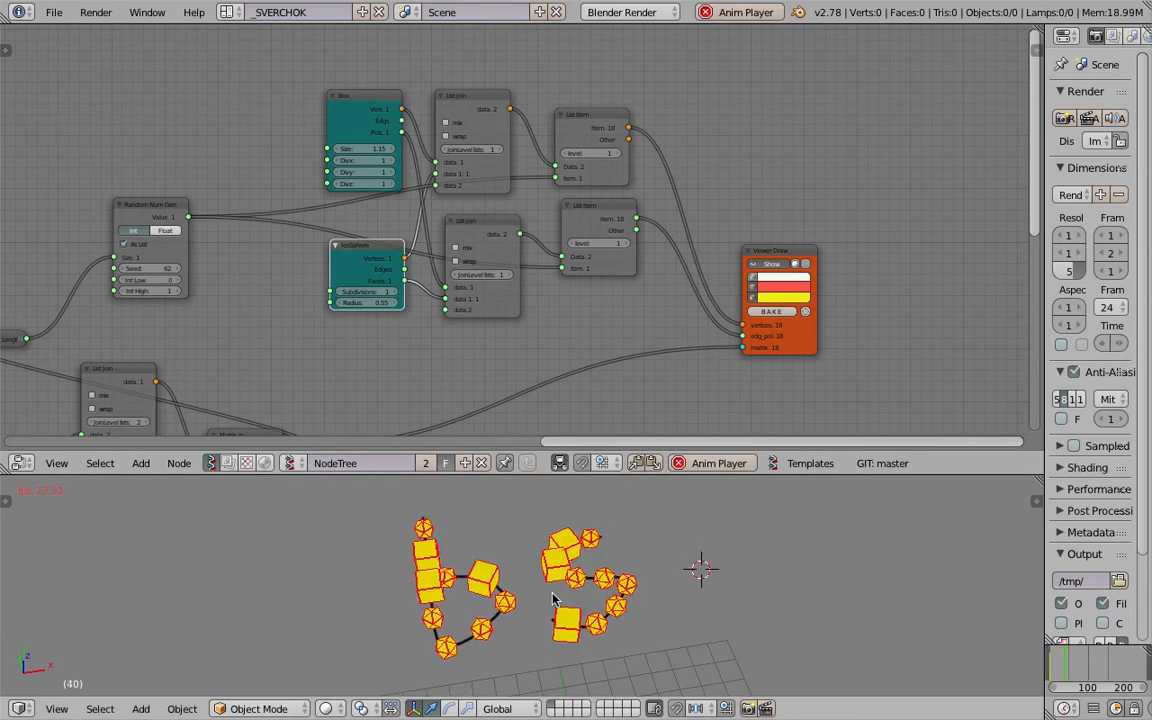
- Stop the animation and move the Random Num Gen node closer to the Box and IcoSphere nodes
key(Escape)
middle_drag(361, 335, 549, 319)
middle_drag(355, 268, 369, 270)
scroll(369, 270, up, 1)
drag(359, 192, 415, 199)
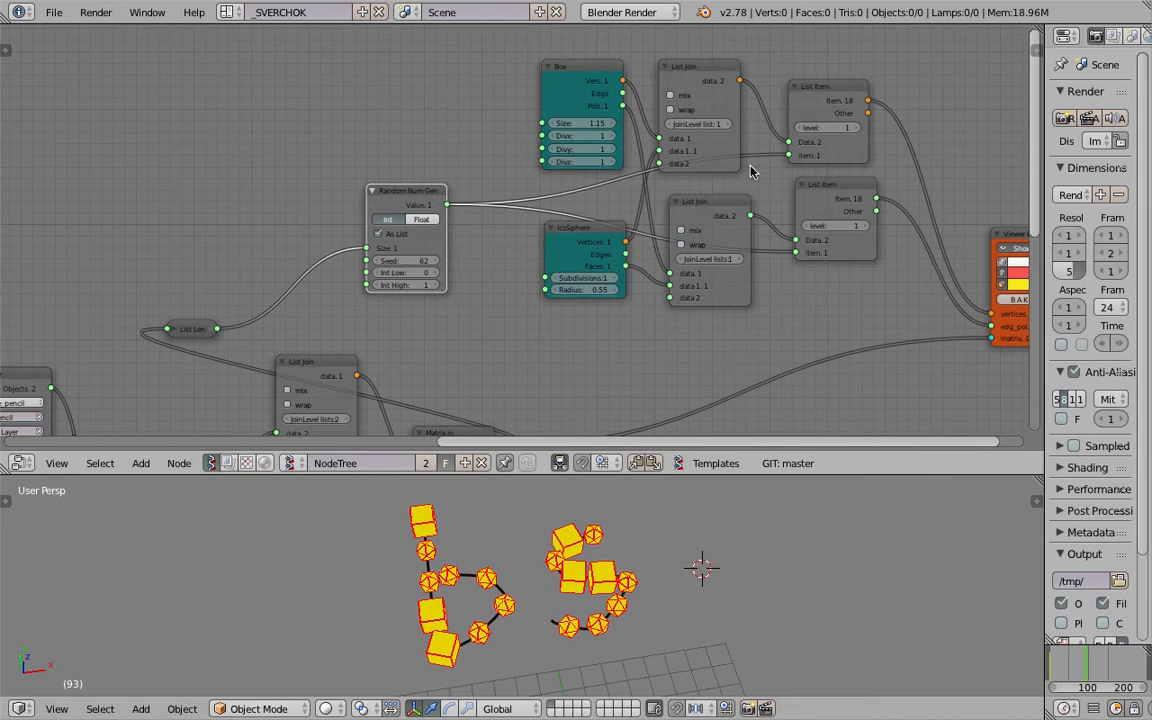
middle_drag(600, 583, 547, 505)
middle_drag(430, 545, 508, 586)
scroll(445, 567, up, 3)
scroll(508, 586, down, 3)
- Rearrange the Object ID Selector, Vector Interpolation and the reroute point between them with more spacing, and save the file
middle_drag(422, 215, 448, 139)
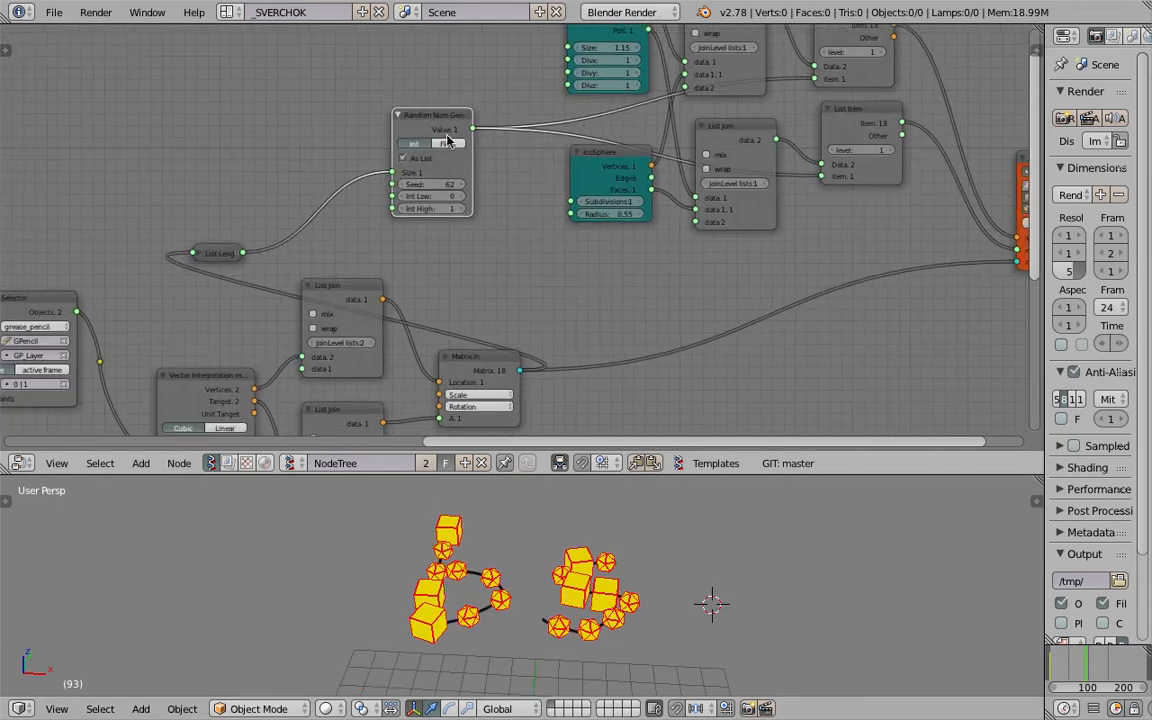
middle_drag(420, 265, 545, 243)
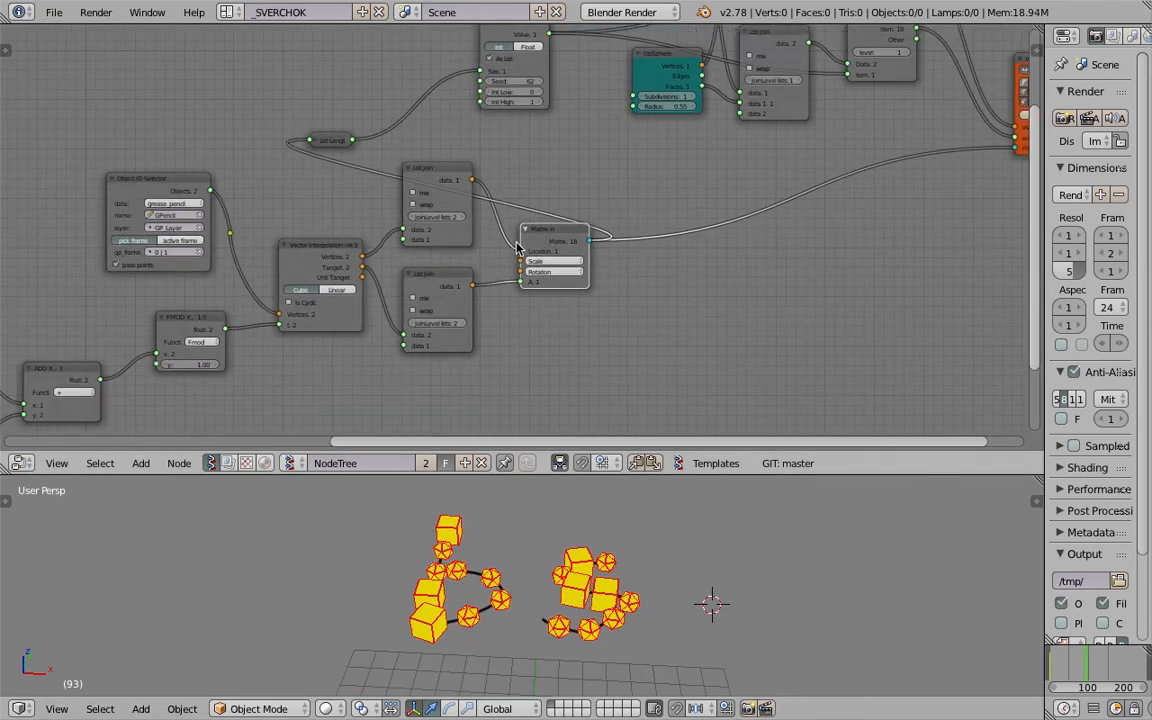
middle_drag(188, 205, 357, 132)
drag(334, 110, 217, 89)
drag(493, 181, 468, 165)
drag(398, 161, 346, 139)
key(ctrl+s)
click(346, 140)
- Switch the 3D view to Top view and enlarge its area slightly relative to the node editor
scroll(633, 569, down, 2)
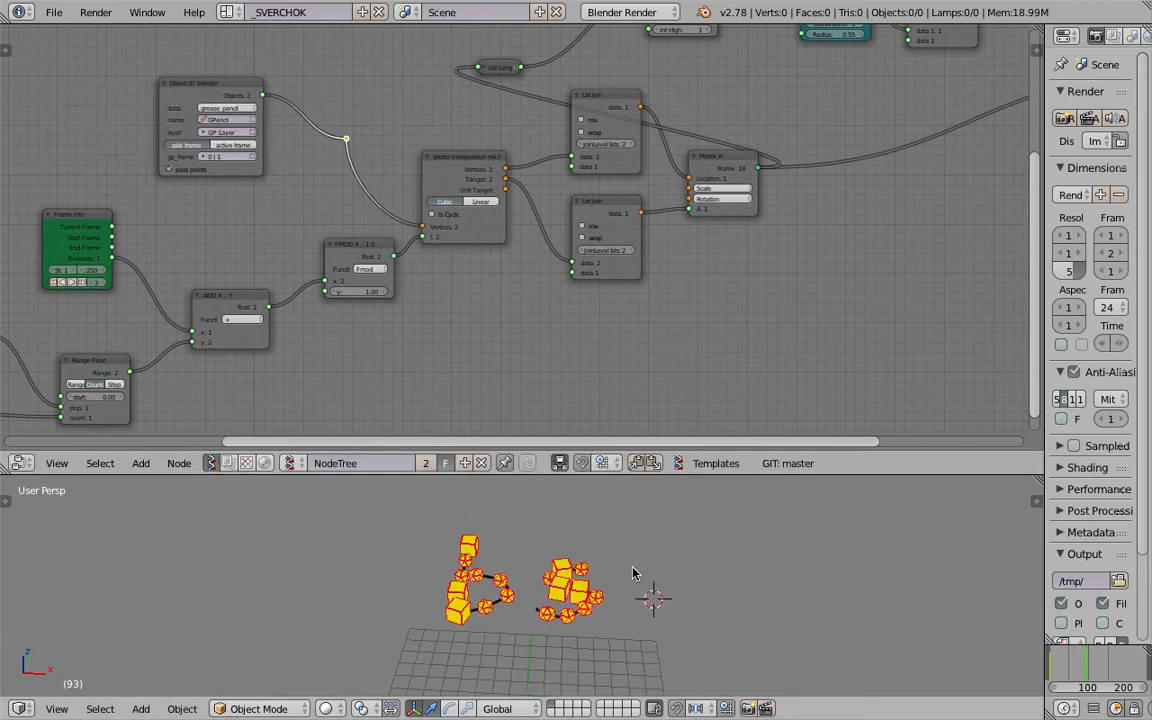
shift+middle_drag(633, 569, 365, 571)
middle_drag(665, 585, 623, 599)
drag(630, 475, 630, 305)
click(57, 709)
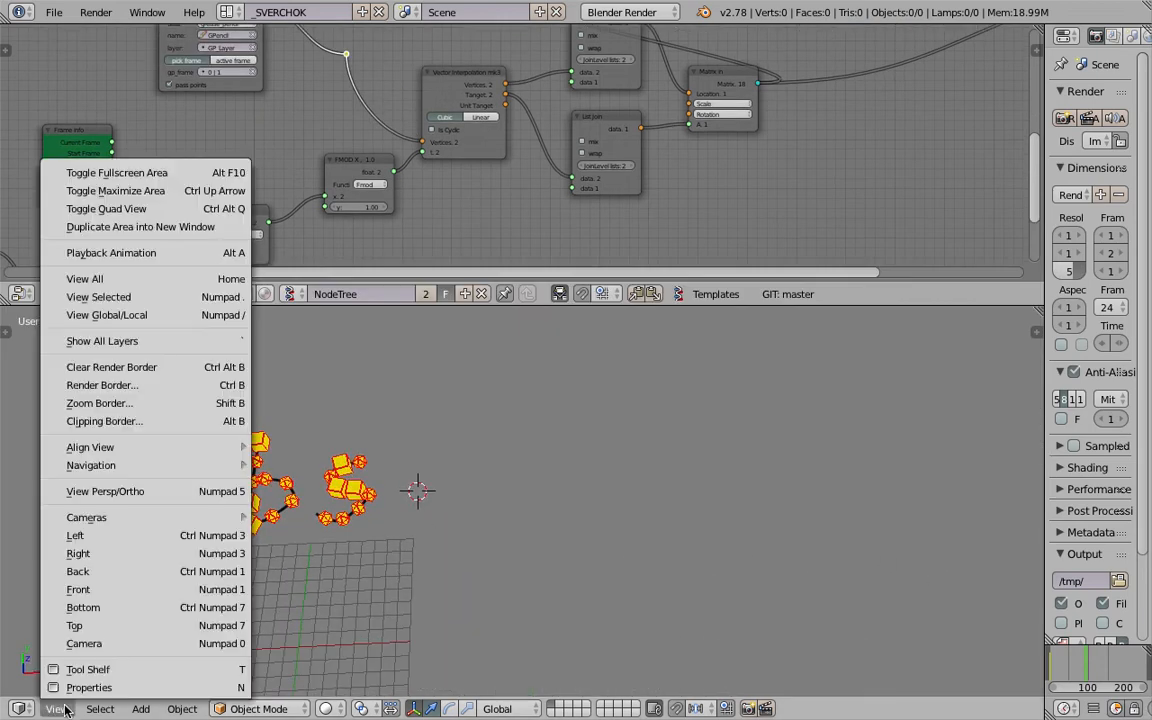
click(80, 625)
middle_drag(318, 140, 460, 138)
scroll(460, 138, down, 2)
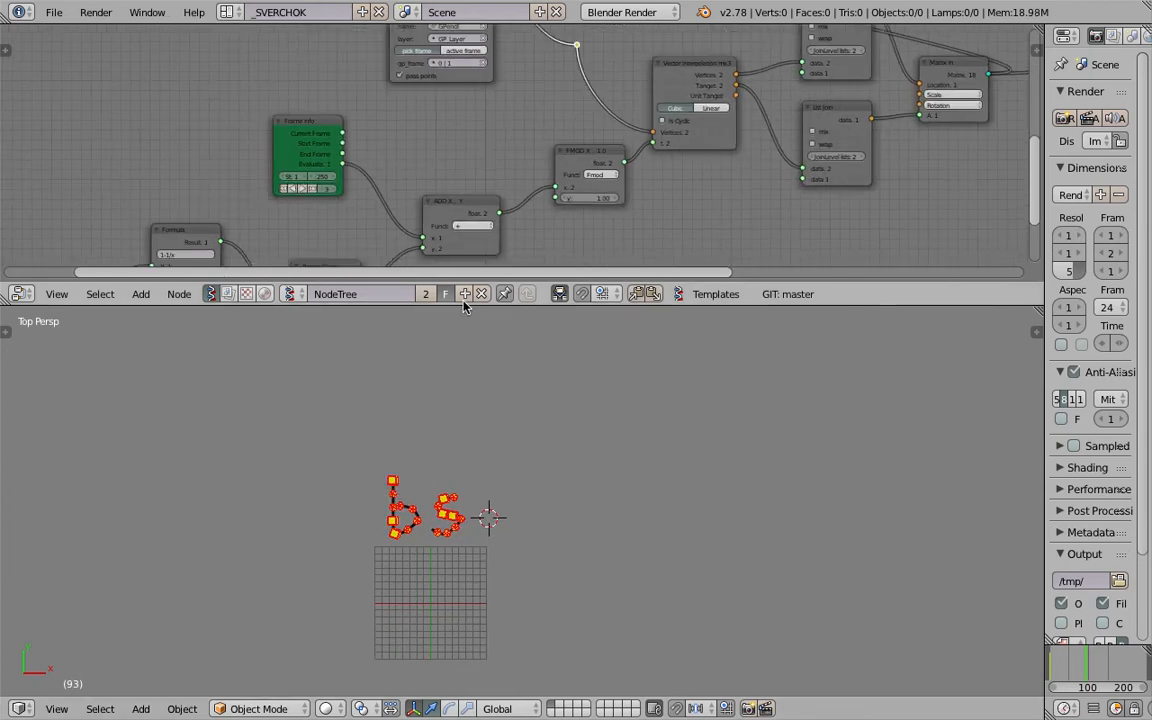
drag(420, 283, 481, 405)
- Move the List Input node farther away from the reroute point that feeds Formula and Range Float
middle_drag(229, 278, 514, 265)
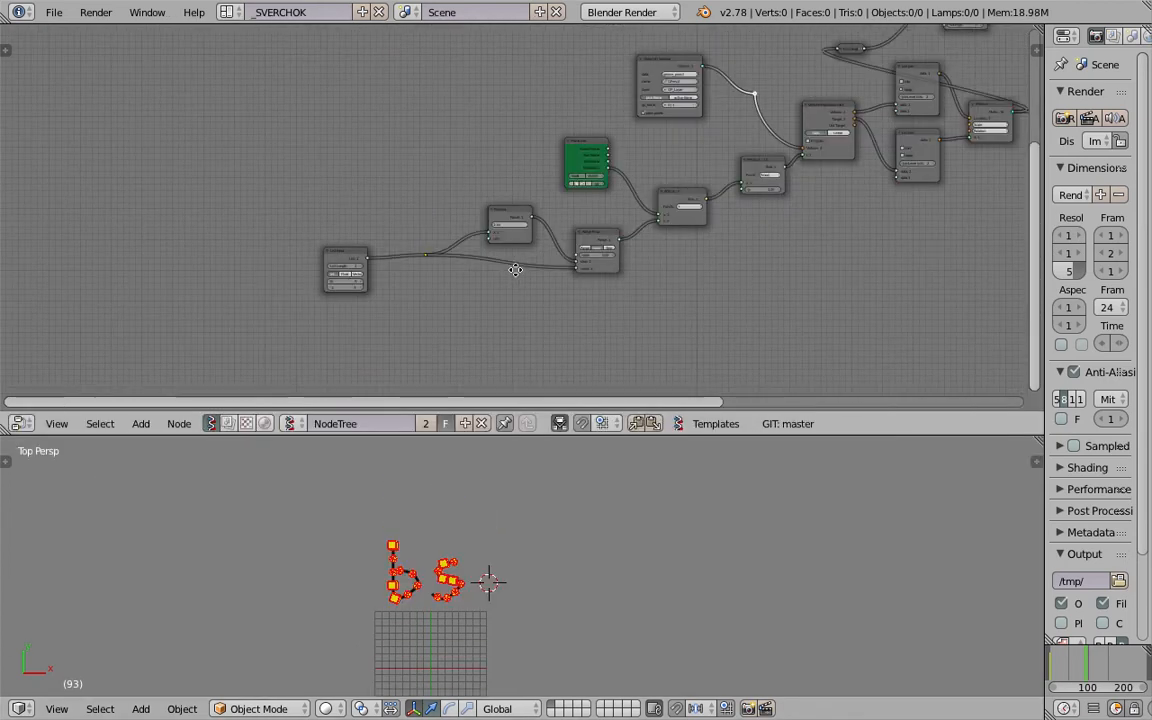
scroll(373, 262, up, 1)
middle_drag(372, 262, 311, 302)
scroll(301, 299, up, 4)
drag(246, 301, 281, 317)
middle_drag(296, 304, 299, 224)
scroll(302, 223, up, 2)
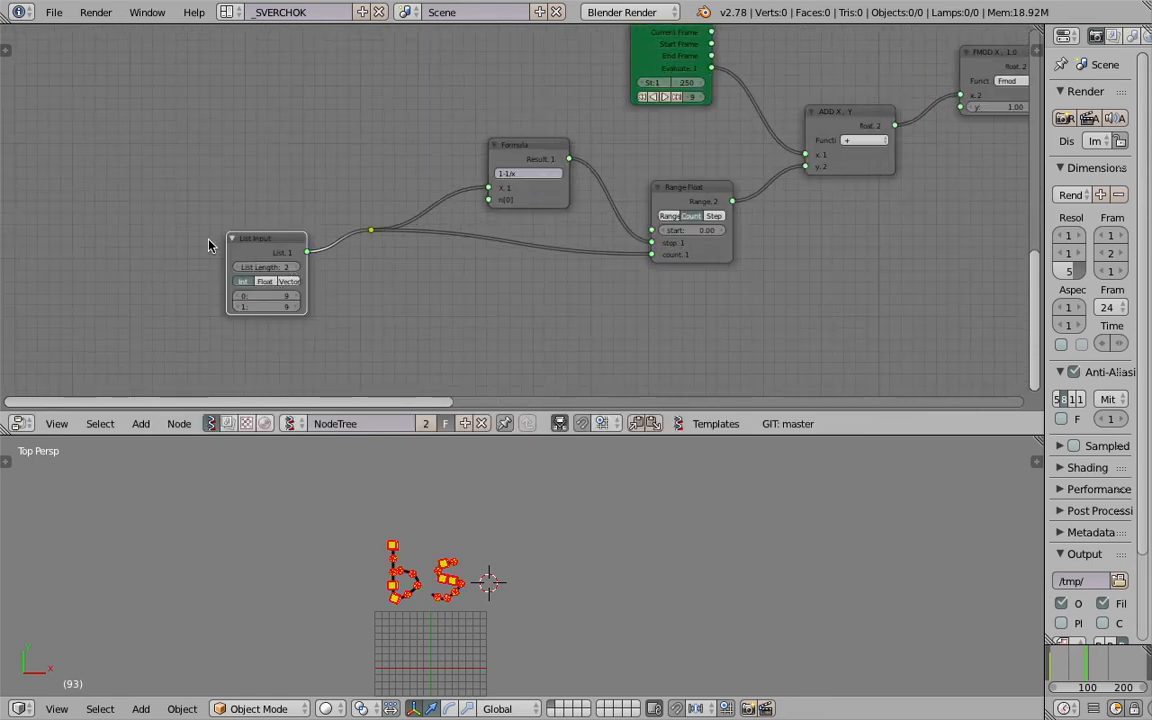
drag(252, 241, 133, 241)
- Add an A Number node set to the integer 10 and connect it to the reroute in place of List Input
middle_drag(275, 290, 268, 224)
key(shift+a)
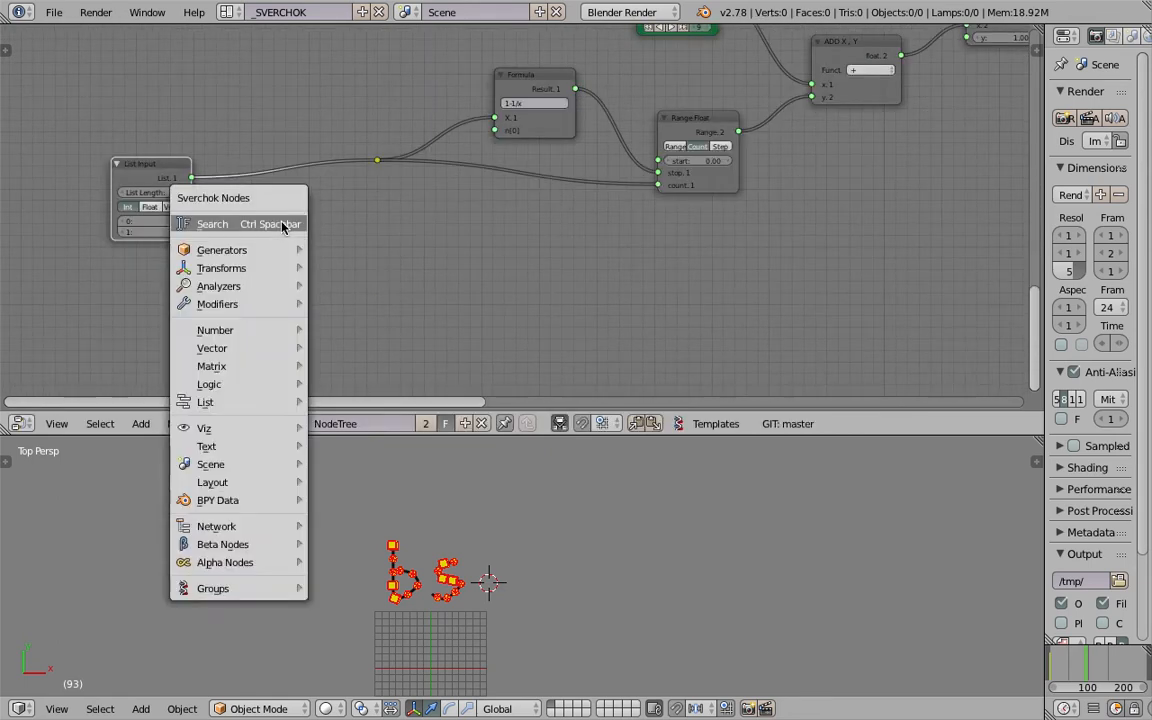
click(289, 223)
text(a nu)
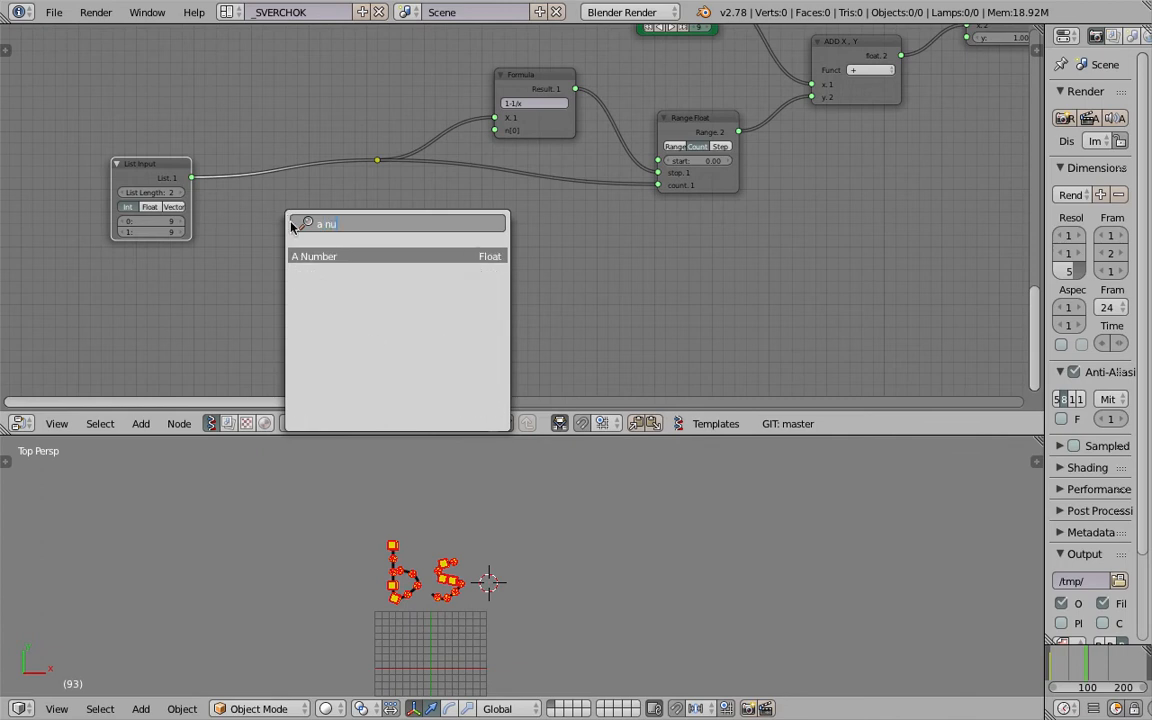
key(Return)
click(295, 240)
scroll(298, 258, up, 2)
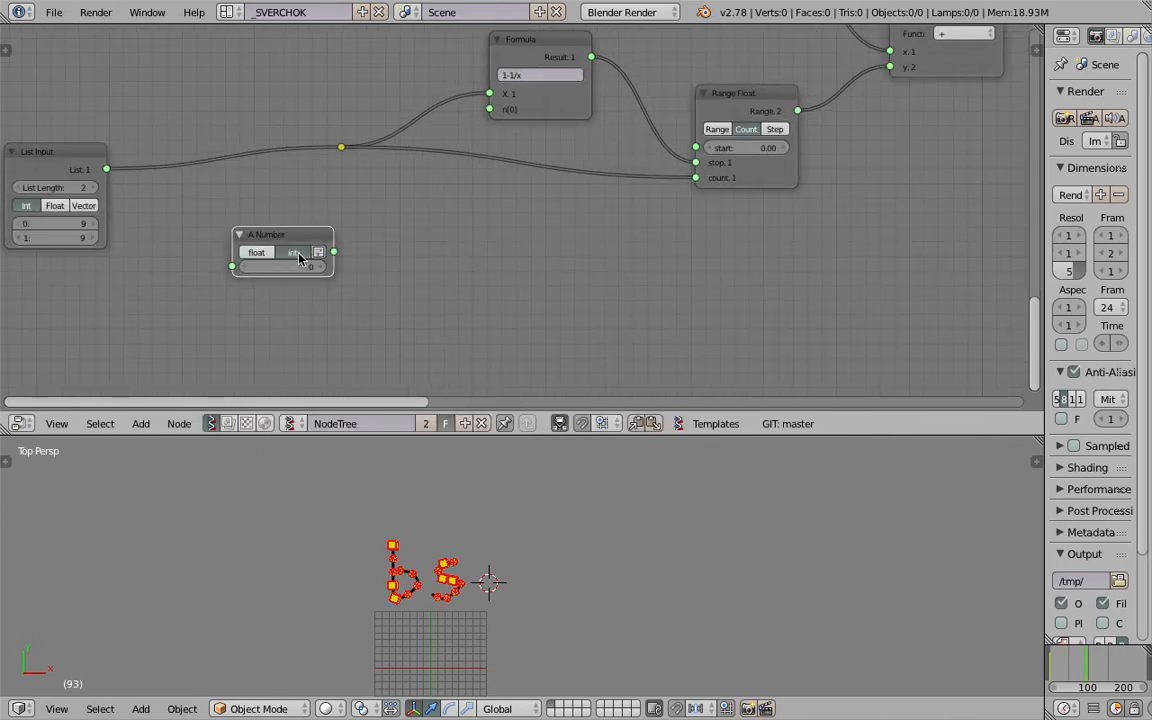
scroll(298, 270, up, 1)
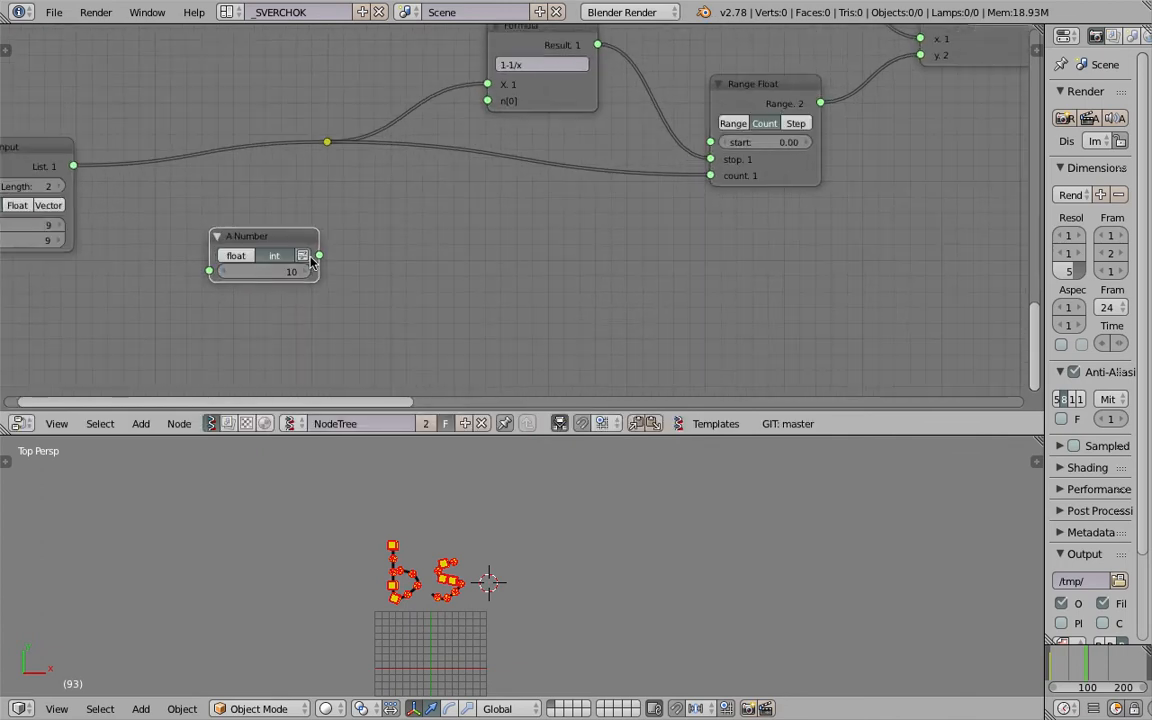
drag(319, 255, 334, 146)
drag(262, 240, 224, 178)
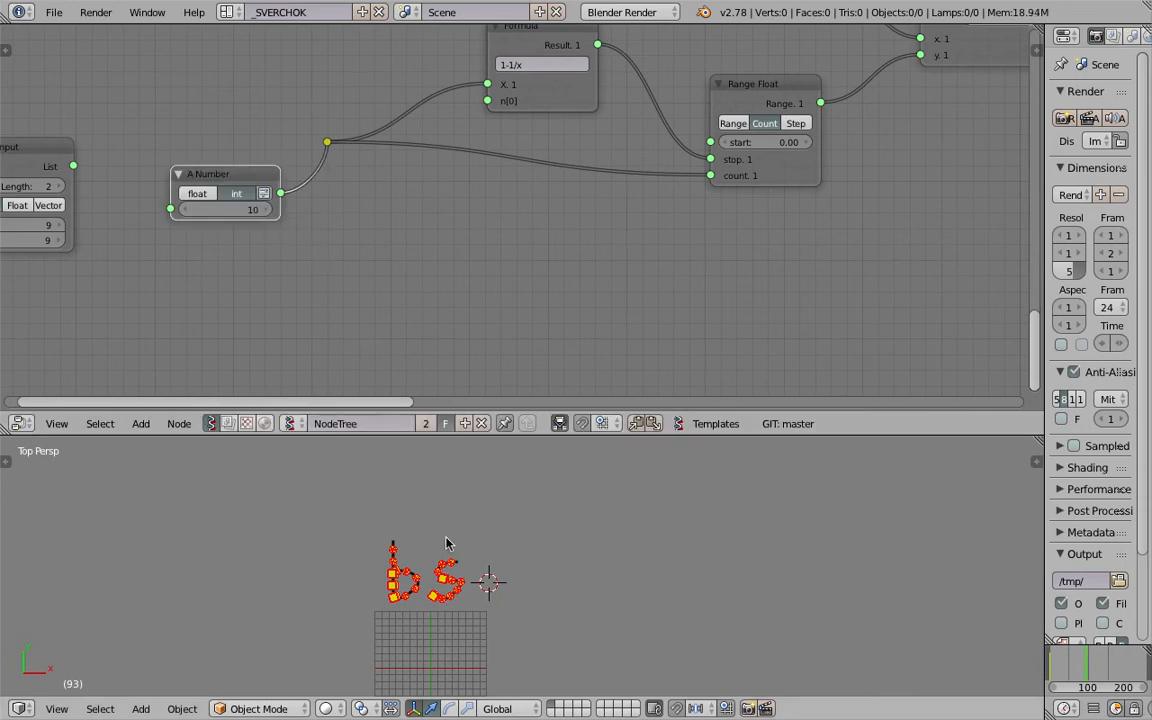
- Draw three Grease Pencil strokes beside the "bs" letters, a circle, a spiralling square and a spiralling triangle, and save the file
key(ctrl+s)
shift+middle_drag(510, 582, 404, 538)
click(391, 565)
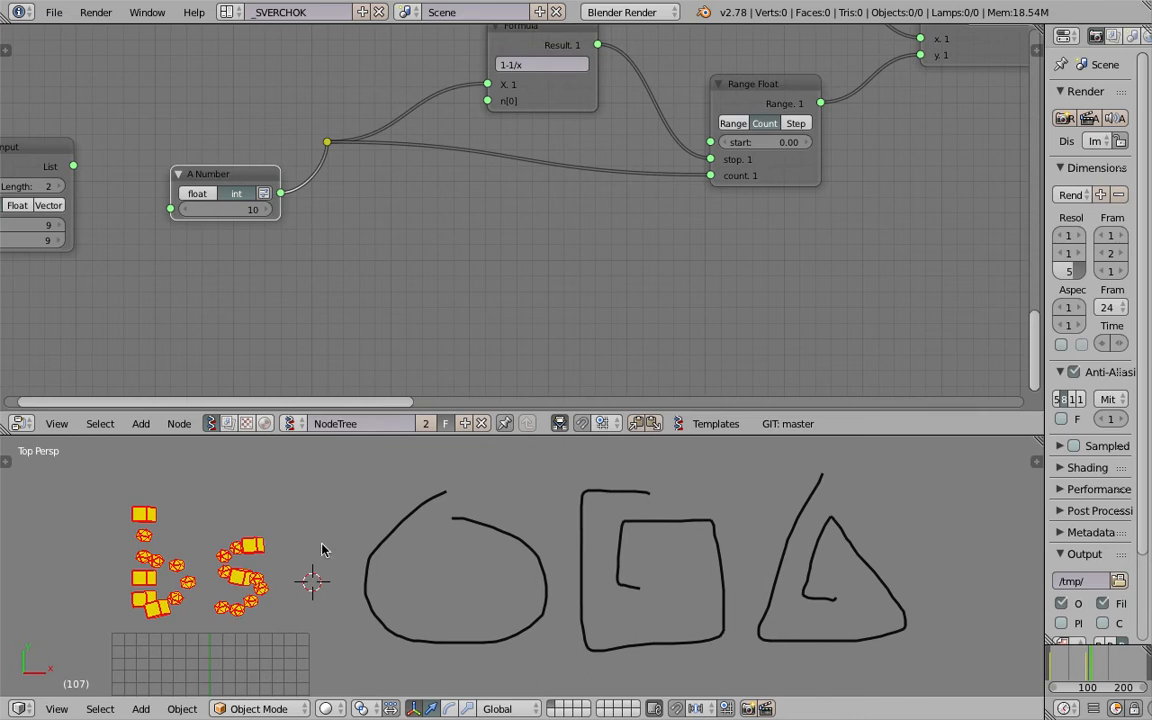
key(ctrl+s)
click(566, 269)
- Set the Object ID Selector's Grease Pencil frame to 1 | 93
scroll(570, 189, down, 3)
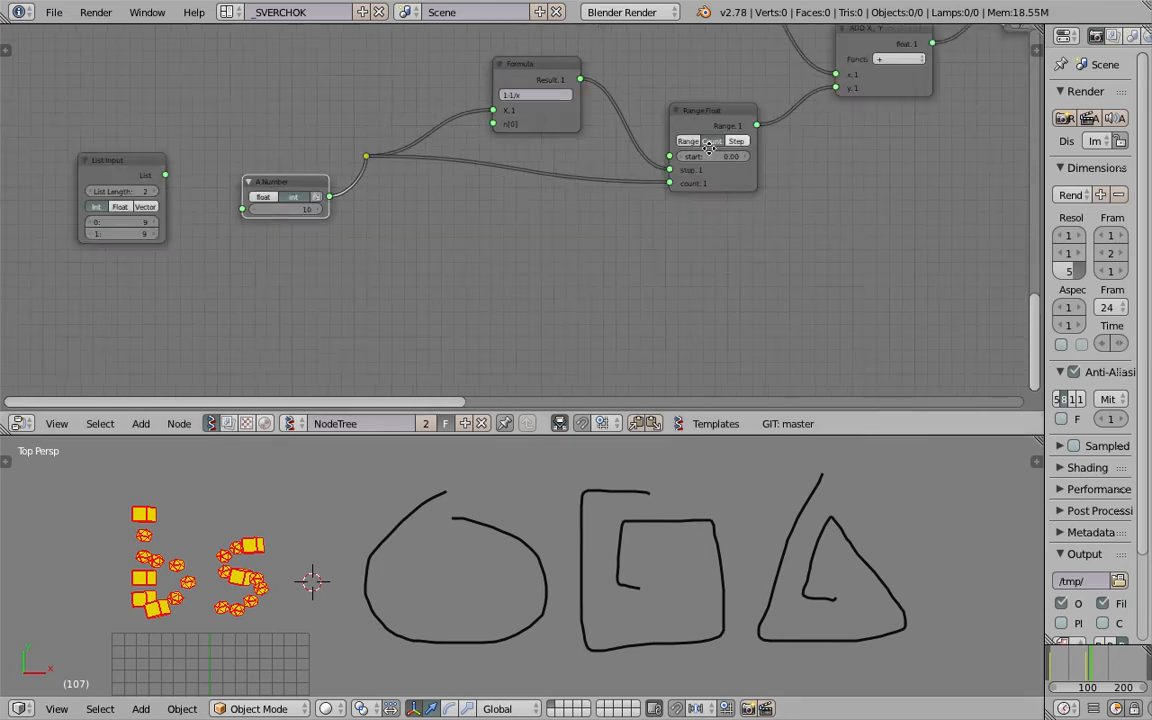
middle_drag(820, 111, 560, 301)
scroll(562, 299, up, 4)
middle_drag(614, 165, 508, 371)
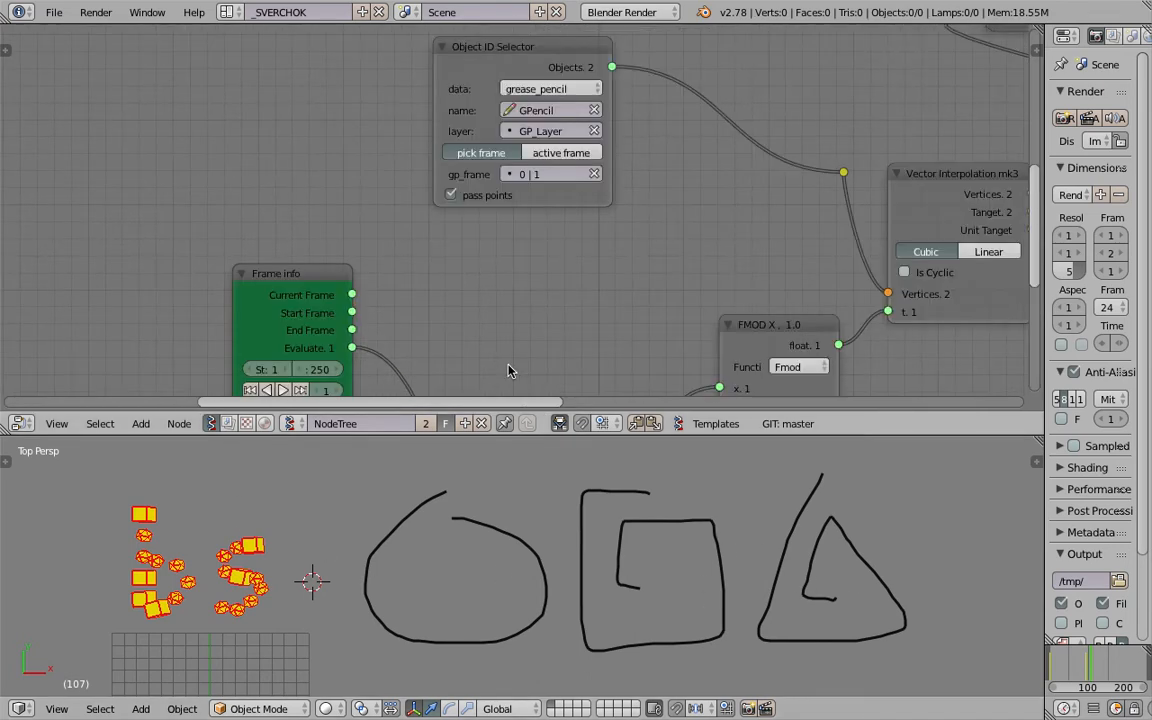
click(533, 174)
click(488, 155)
click(533, 174)
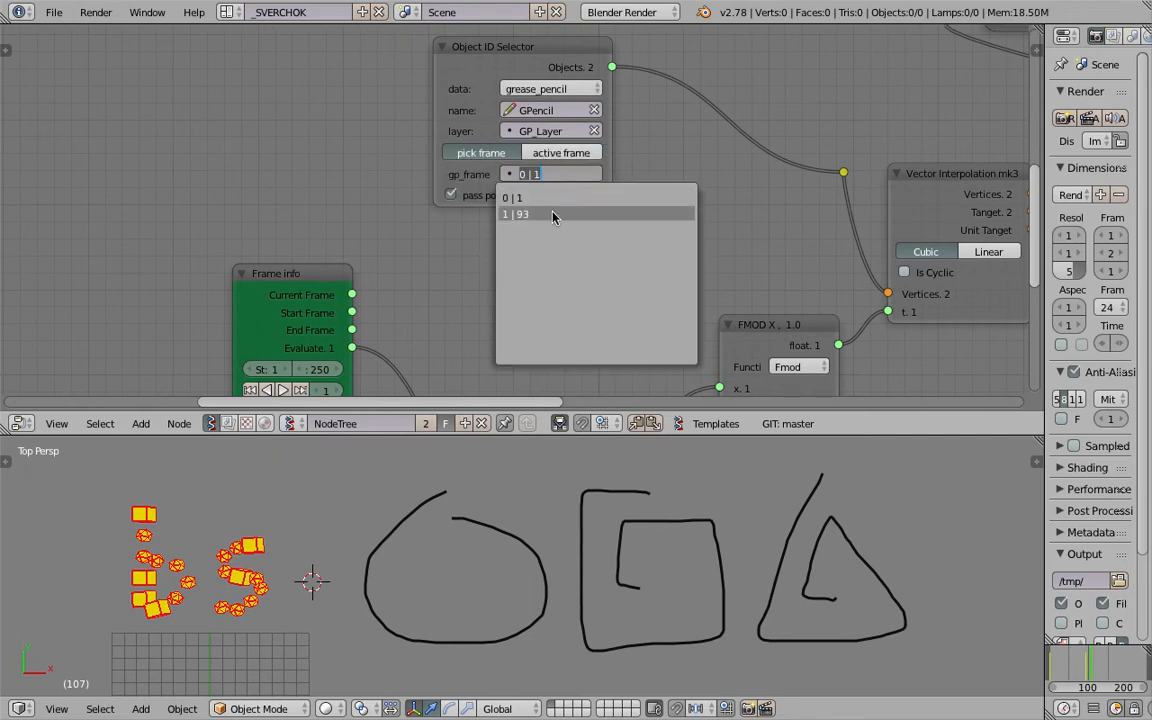
click(555, 213)
- Save the file and play the animation from a later frame with the three new strokes in view
drag(1060, 668, 1108, 667)
key(ctrl+s)
click(708, 555)
shift+middle_drag(746, 549, 640, 549)
key(alt+a)
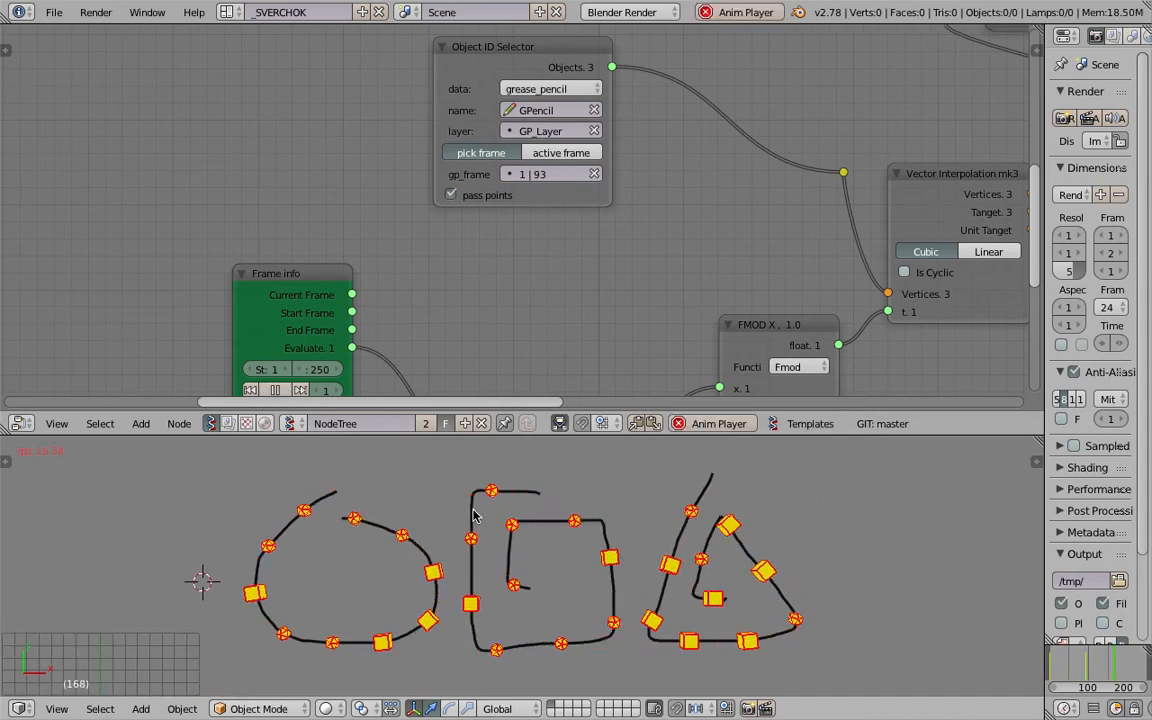
- Reconnect List Input to the reroute and give it three integer values: 22, 25 and 28
middle_drag(392, 270, 430, 210)
scroll(482, 262, down, 5)
middle_drag(487, 266, 604, 170)
middle_drag(490, 334, 588, 237)
middle_drag(341, 332, 492, 315)
scroll(492, 315, up, 2)
drag(273, 270, 501, 246)
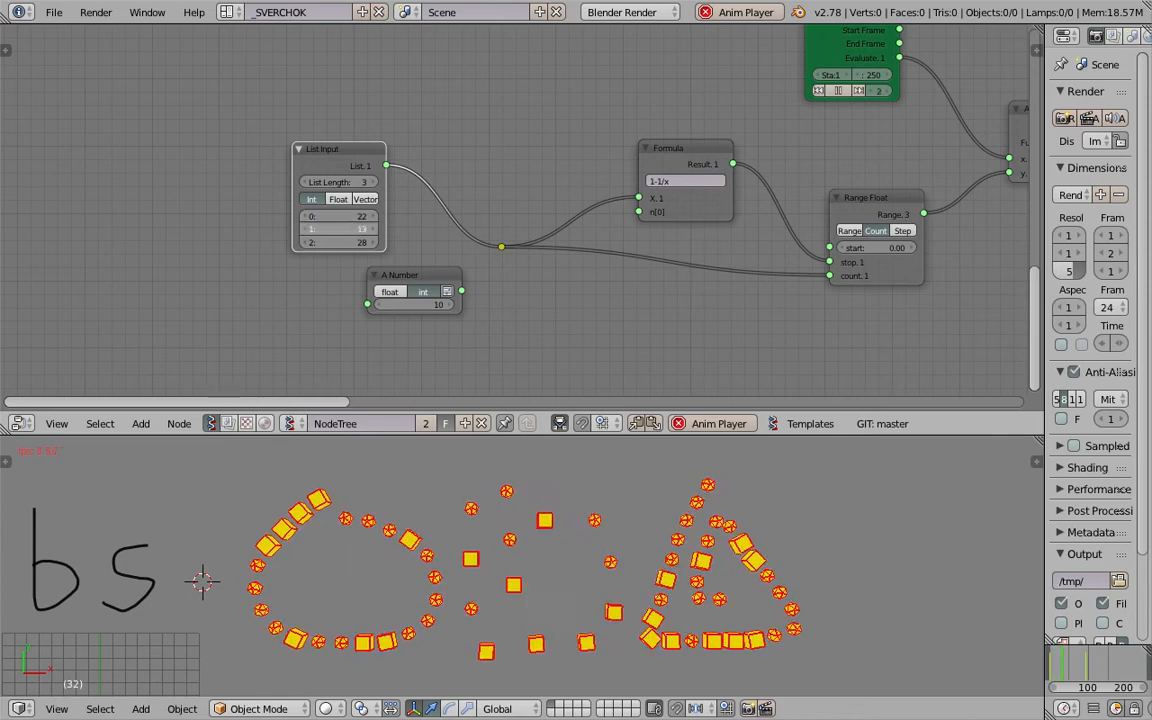
drag(342, 229, 360, 229)
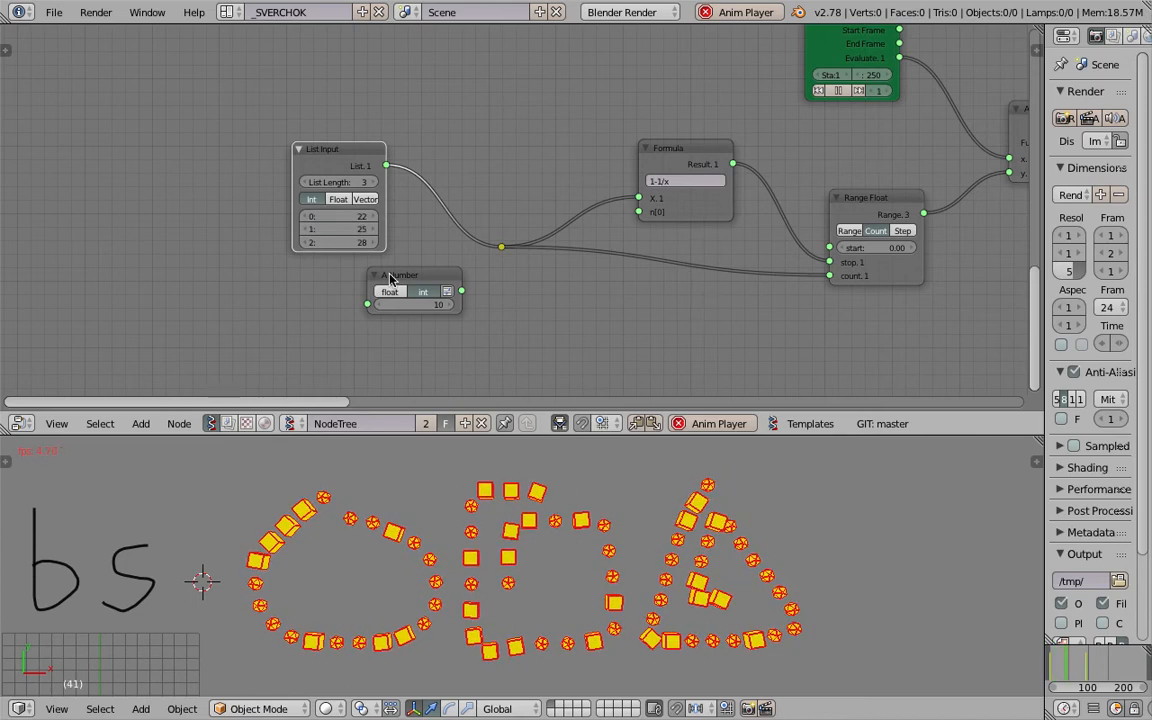
- Connect A Number, set to 18, to the reroute in place of List Input, and stop the animation
drag(460, 292, 501, 249)
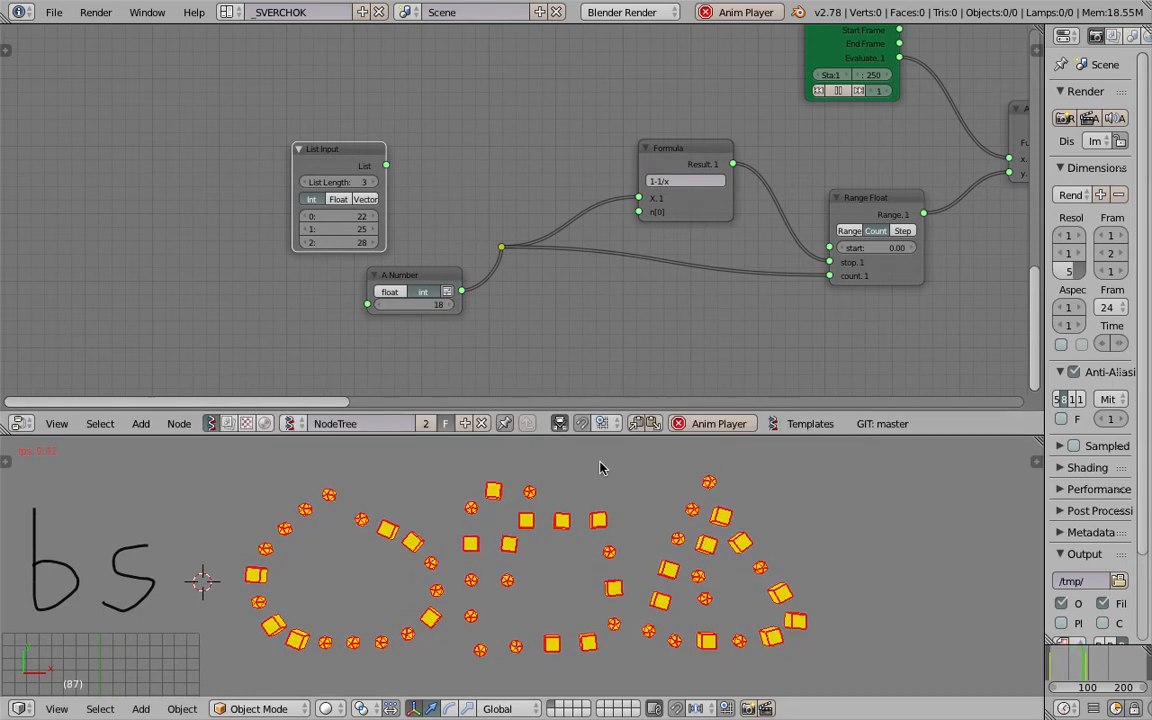
middle_drag(571, 334, 342, 321)
scroll(495, 348, down, 2)
middle_drag(805, 355, 571, 390)
key(alt+a)
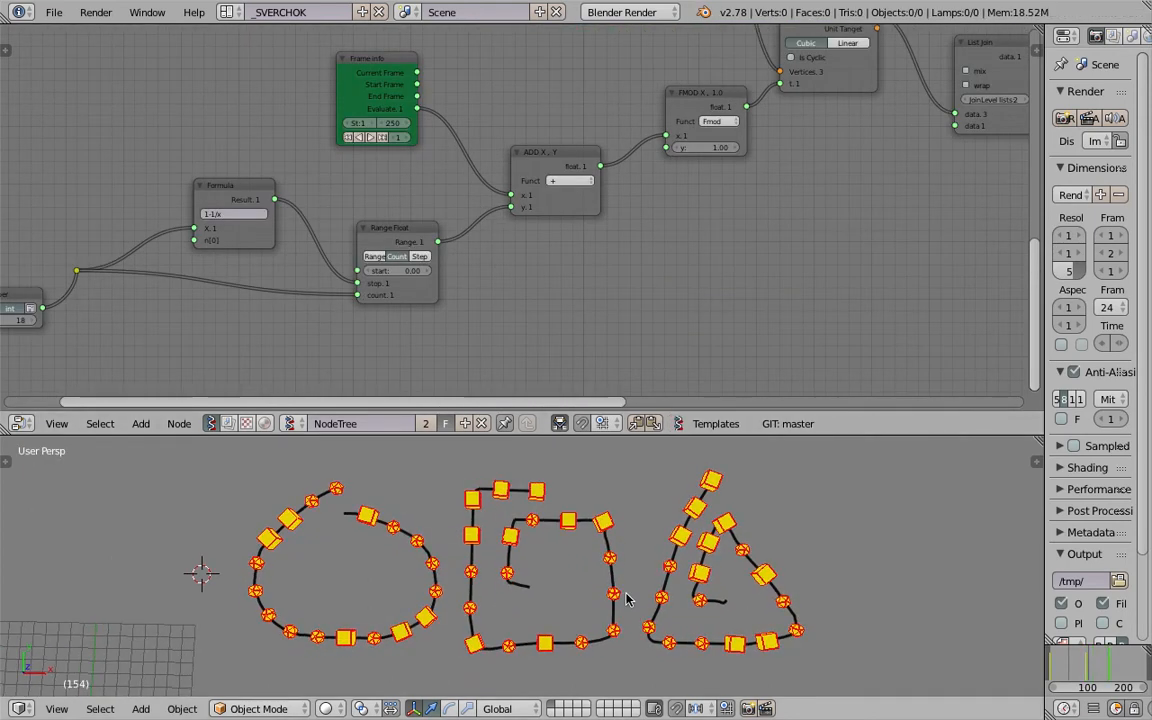
- Move the Viewer Draw node well away from the List Item nodes to open up space before it
scroll(588, 551, up, 3)
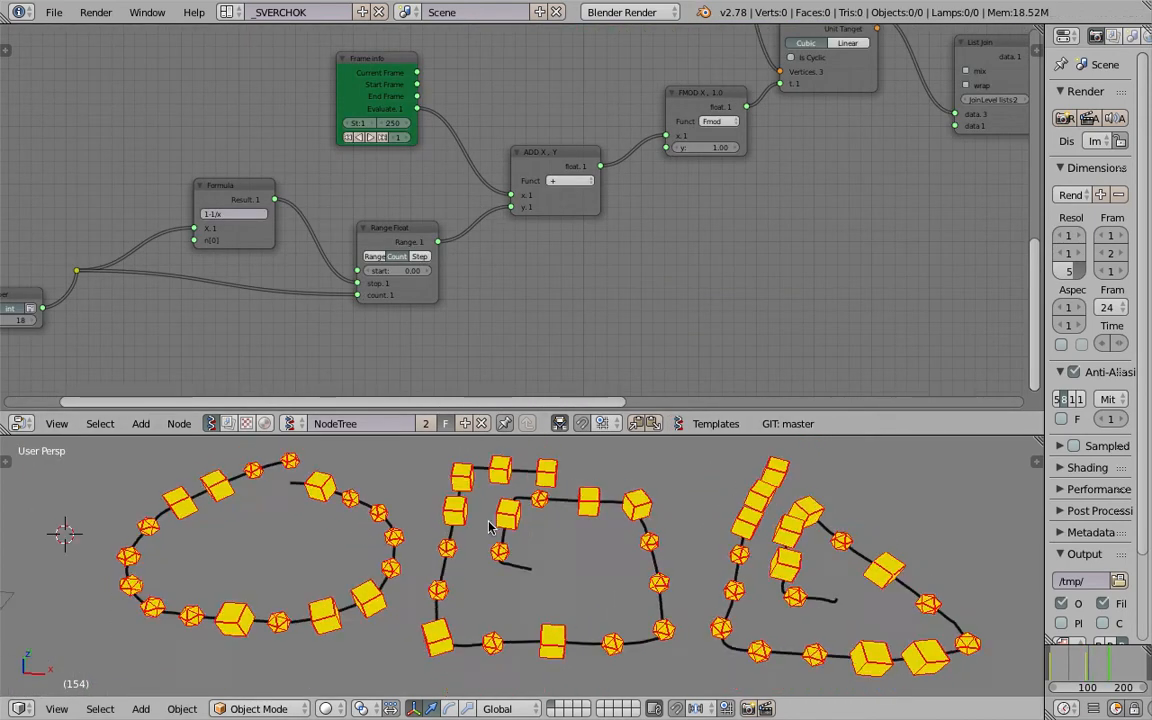
scroll(413, 527, down, 3)
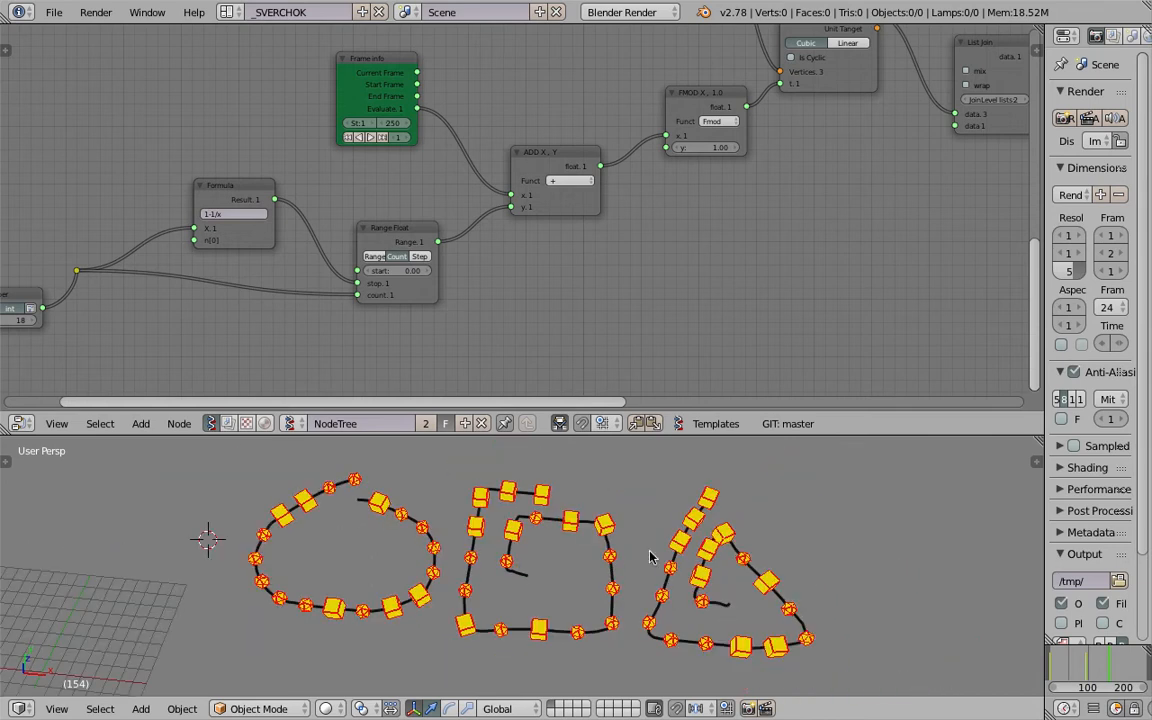
scroll(675, 565, up, 3)
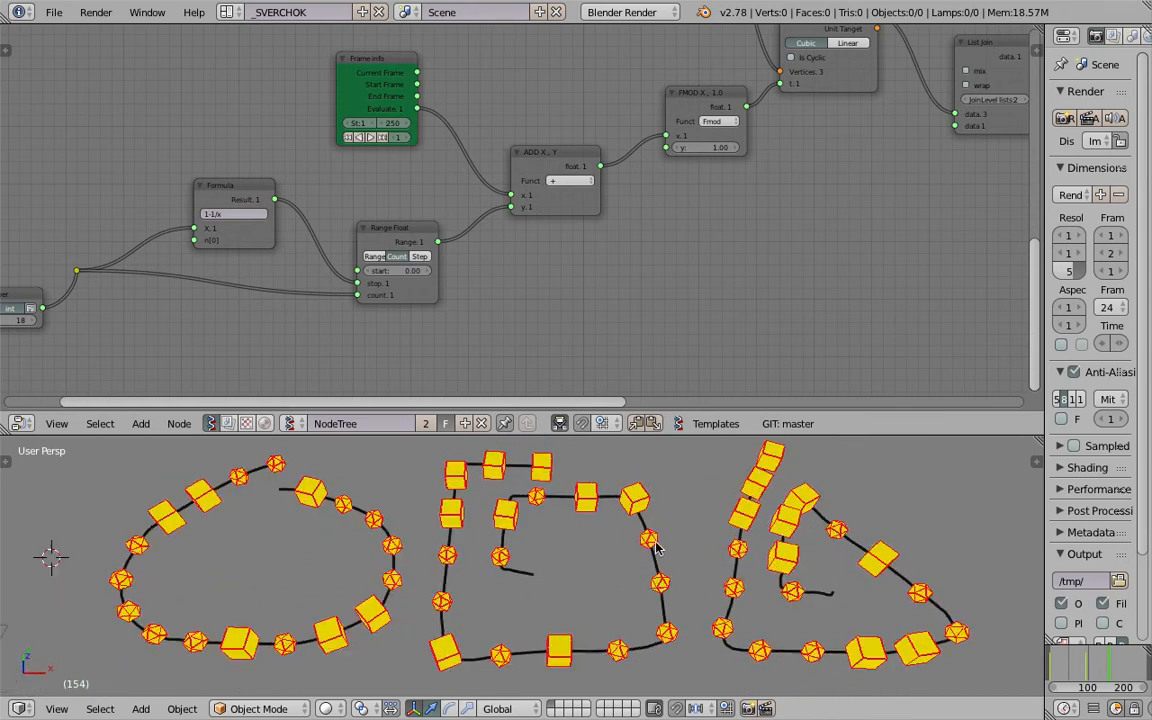
scroll(735, 306, down, 1)
middle_drag(747, 288, 545, 339)
scroll(697, 208, down, 1)
middle_drag(762, 167, 597, 302)
middle_drag(575, 218, 475, 263)
scroll(475, 263, up, 2)
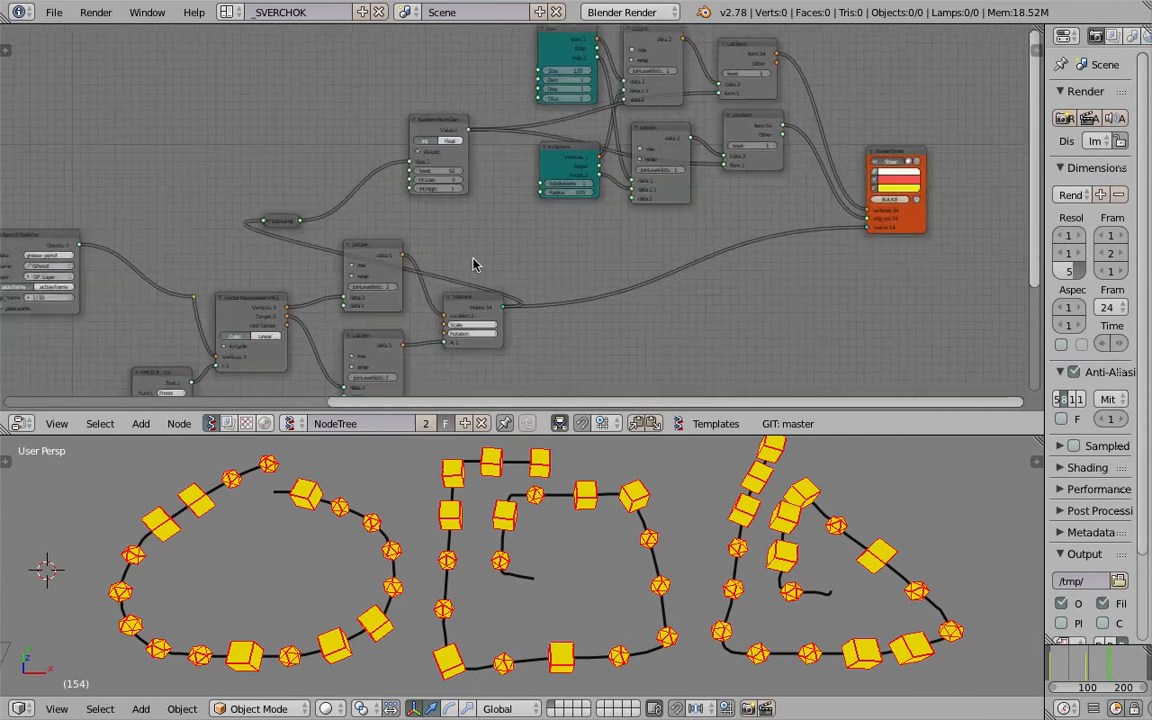
middle_drag(831, 177, 607, 205)
drag(660, 183, 918, 210)
scroll(480, 225, down, 1)
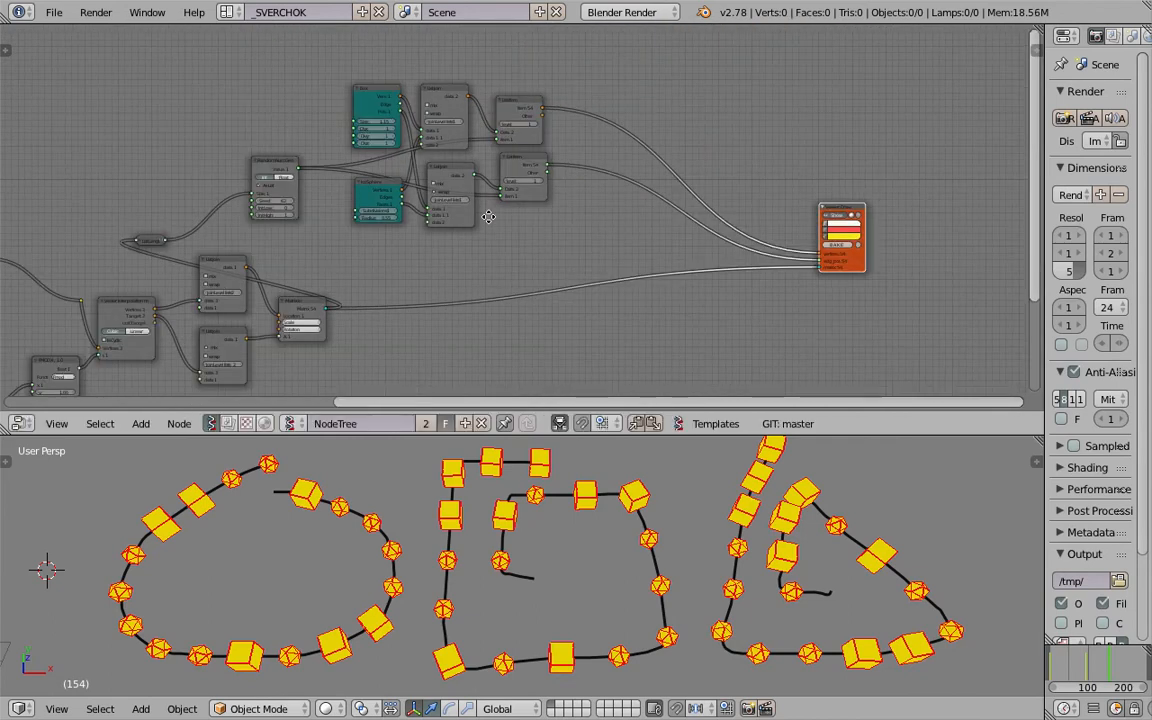
- Move the Box, IcoSphere, List Join and List Item nodes closer to Viewer Draw, bring Random Num Gen after them, and save the file
middle_drag(462, 219, 507, 240)
drag(312, 100, 568, 262)
key(g)
click(710, 272)
drag(197, 263, 428, 282)
middle_drag(450, 280, 462, 246)
key(ctrl+s)
click(470, 254)
- Nudge List Length and the List Join feeding the Matrix In location into a tidier layout
scroll(860, 251, up, 2)
mouse_move(860, 251)
middle_down()
mouse_move(774, 267)
mouse_move(802, 291)
middle_up()
mouse_move(817, 227)
mouse_down()
mouse_move(828, 215)
mouse_move(820, 202)
mouse_up()
middle_drag(650, 208, 734, 214)
middle_drag(456, 221, 541, 206)
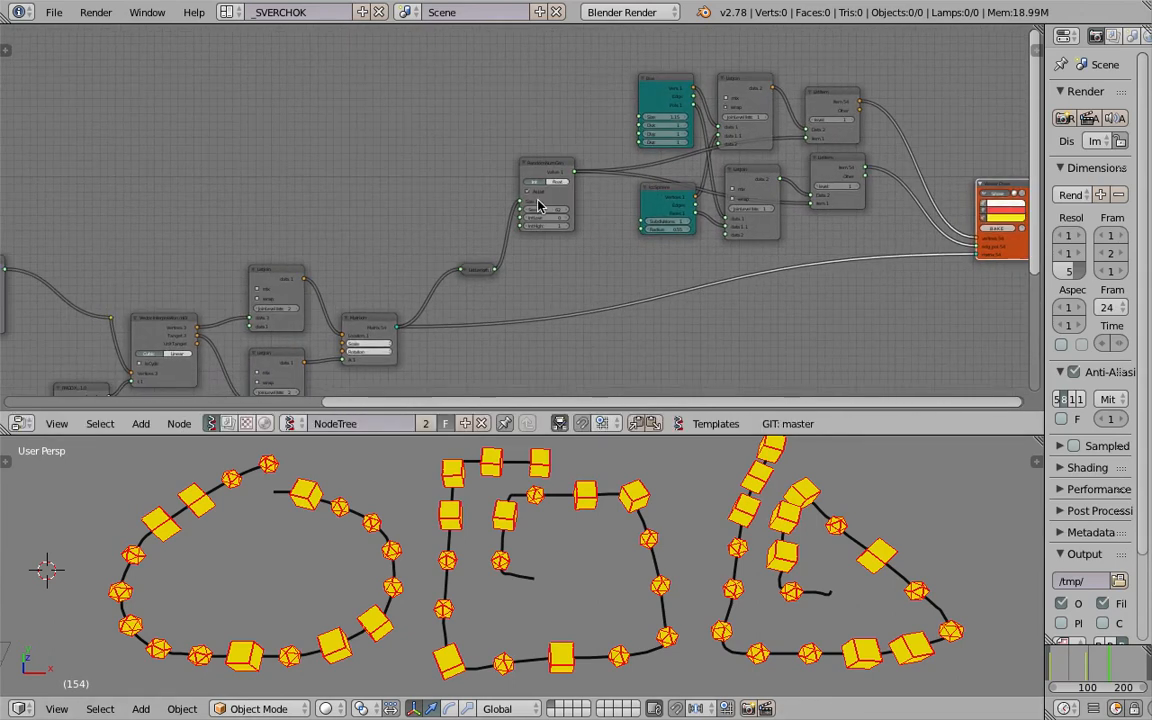
middle_drag(360, 205, 490, 198)
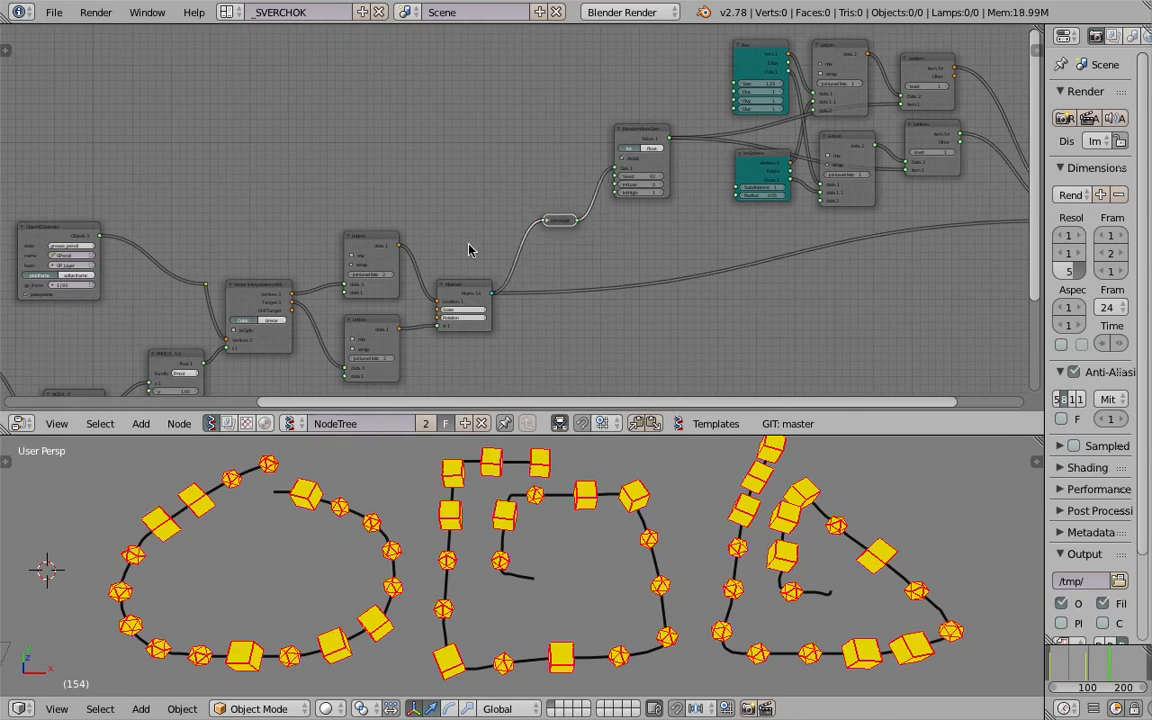
middle_drag(470, 249, 571, 208)
middle_drag(420, 175, 472, 158)
click(546, 158)
drag(546, 158, 541, 144)
- Examine the boxes and icospheres along the strokes from other angles and at different frames, ending on frame 186
middle_drag(576, 556, 576, 527)
scroll(566, 514, up, 3)
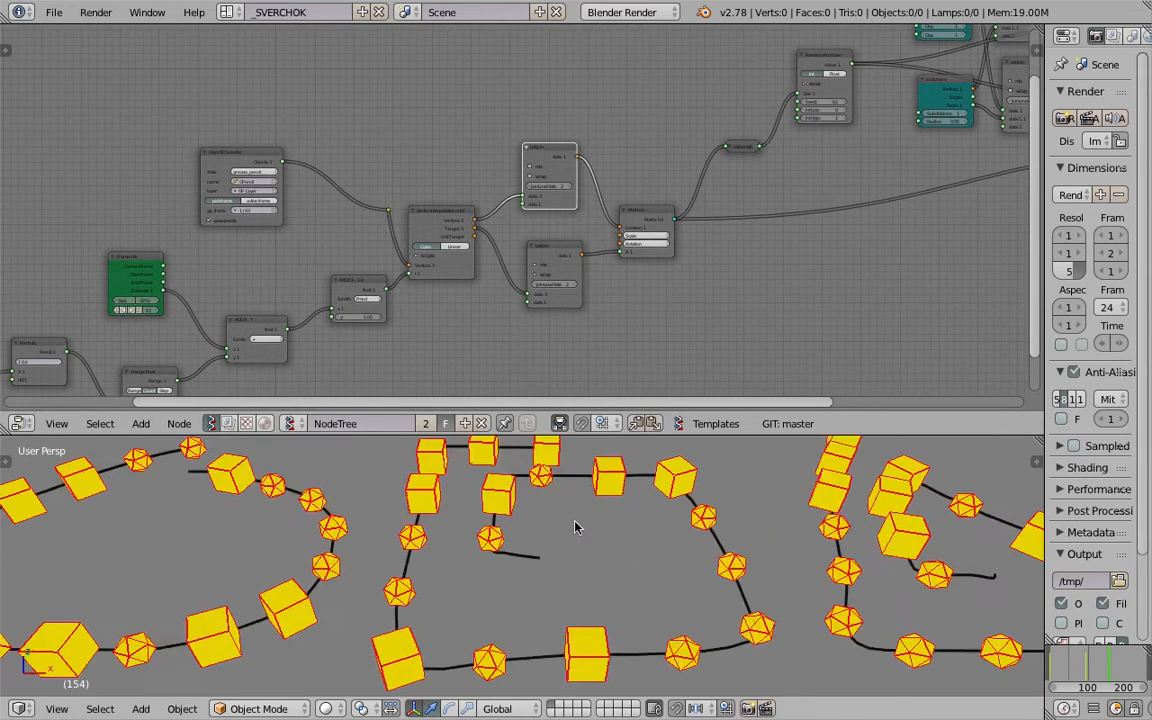
scroll(547, 540, down, 4)
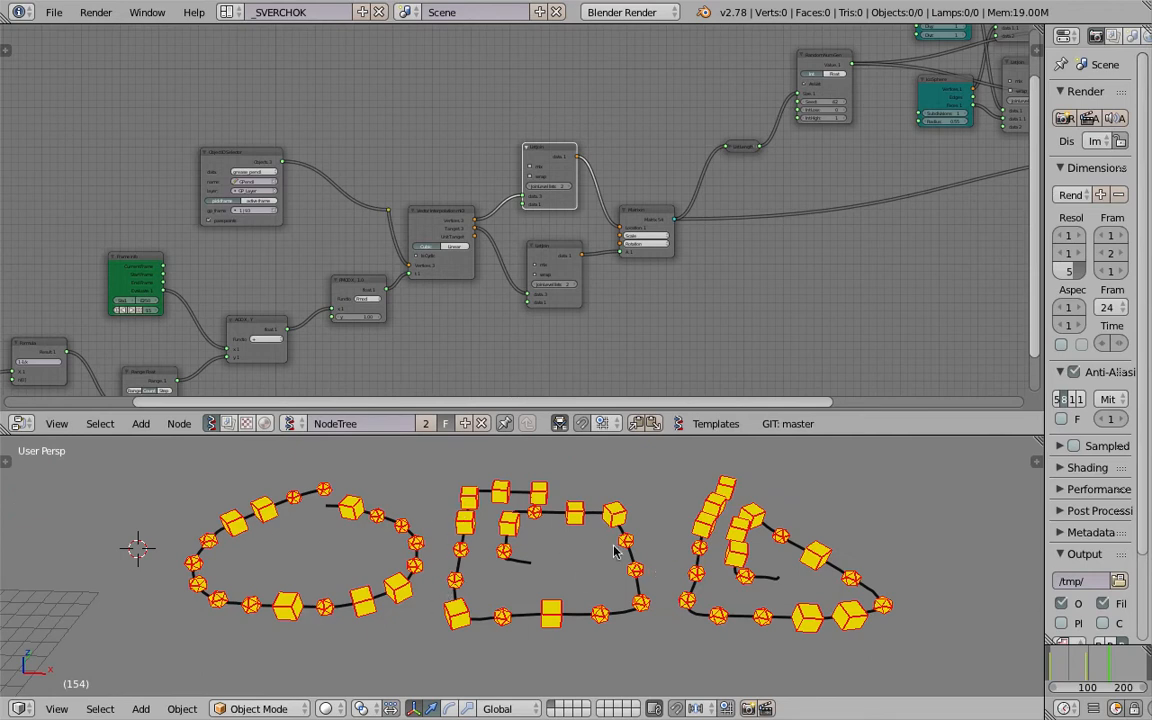
middle_drag(615, 550, 702, 557)
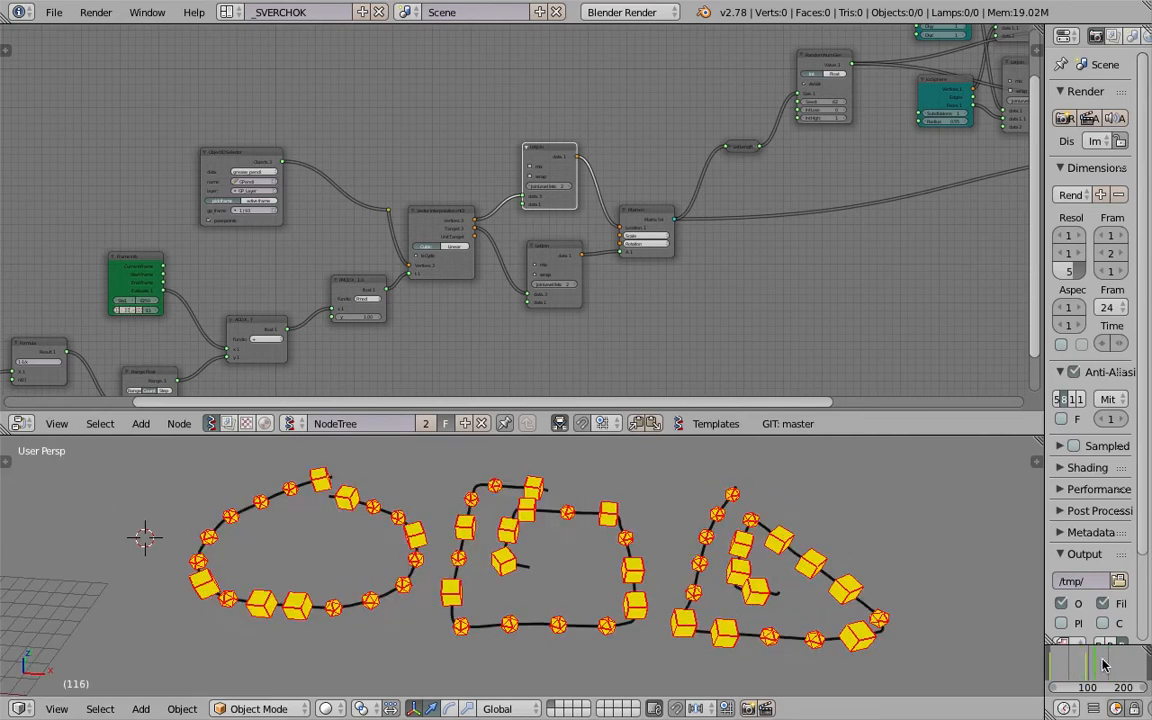
middle_drag(683, 541, 590, 543)
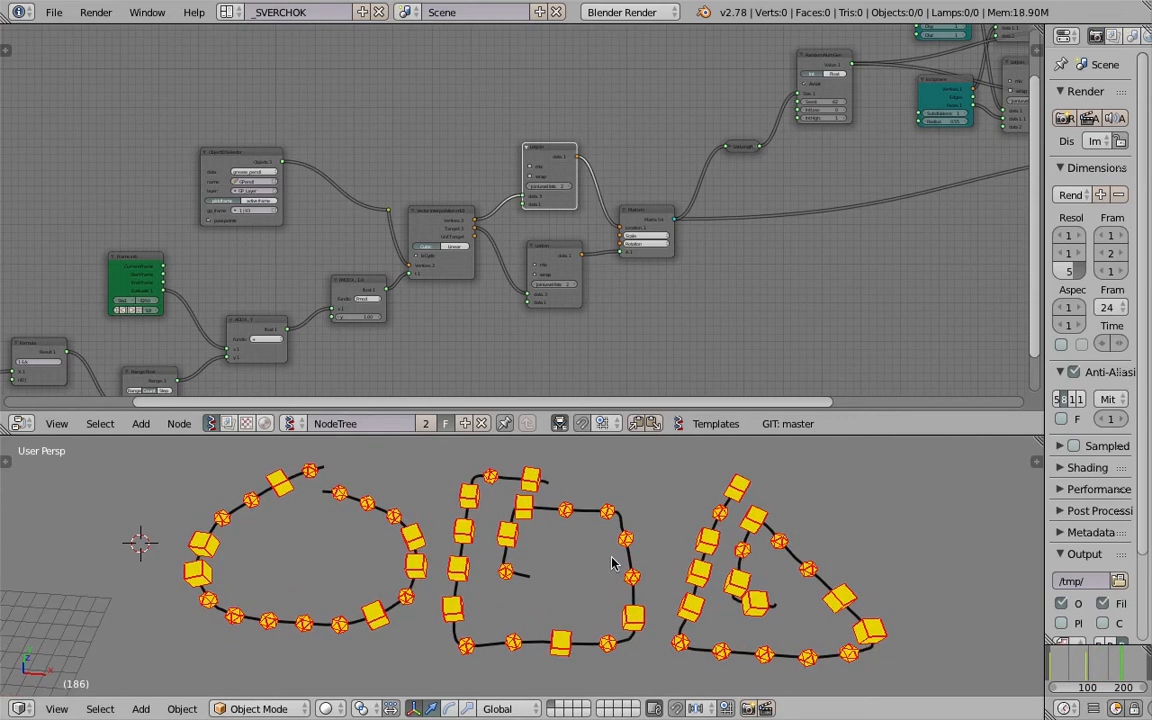
- Move the Viewer Draw node farther out and down, well below the List Item nodes
middle_drag(836, 136, 345, 292)
middle_drag(707, 177, 617, 235)
scroll(565, 192, up, 3)
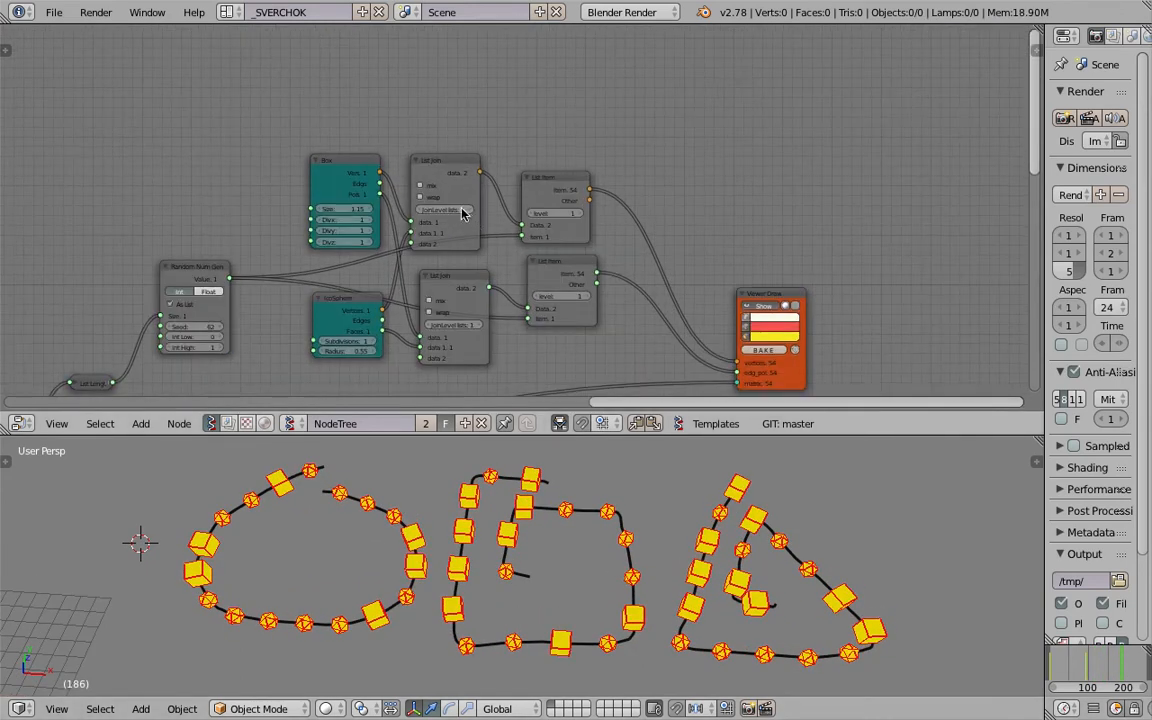
drag(765, 296, 819, 342)
middle_drag(790, 384, 775, 273)
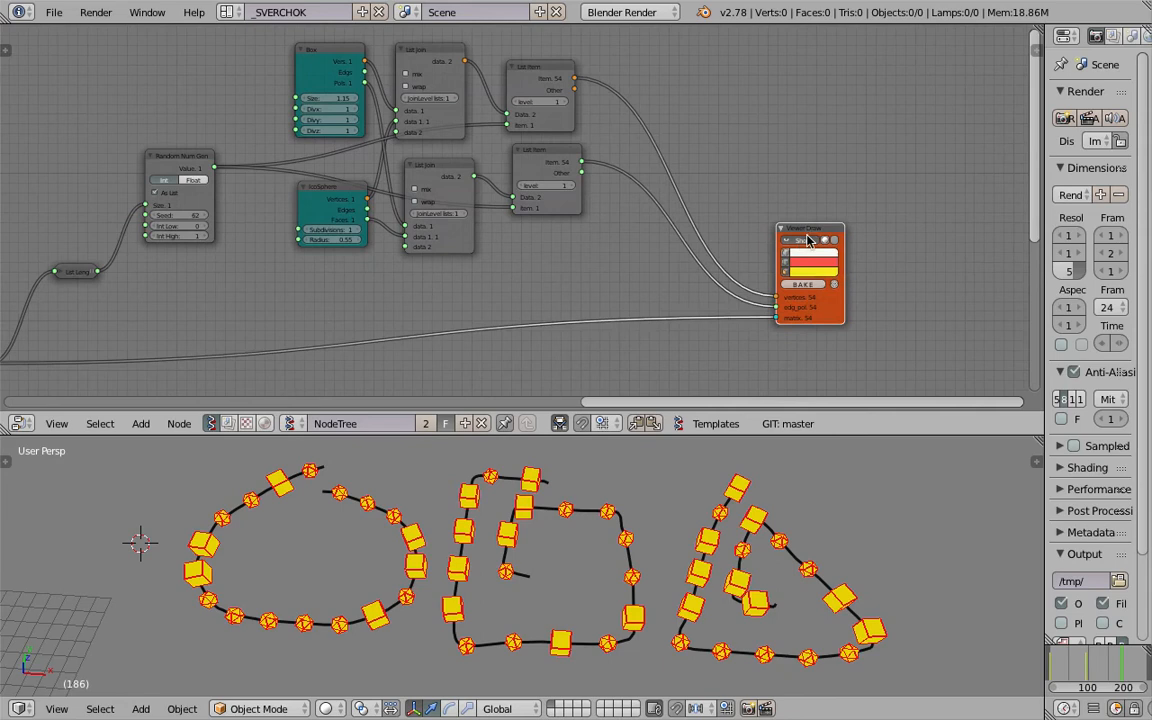
drag(807, 235, 807, 294)
- Spread the List Item and List Join nodes away from Box and IcoSphere, and save the file
scroll(583, 252, up, 2)
middle_drag(531, 242, 577, 271)
drag(604, 177, 635, 207)
drag(601, 80, 658, 79)
drag(634, 211, 675, 222)
drag(648, 85, 696, 81)
drag(486, 53, 540, 49)
drag(486, 190, 545, 193)
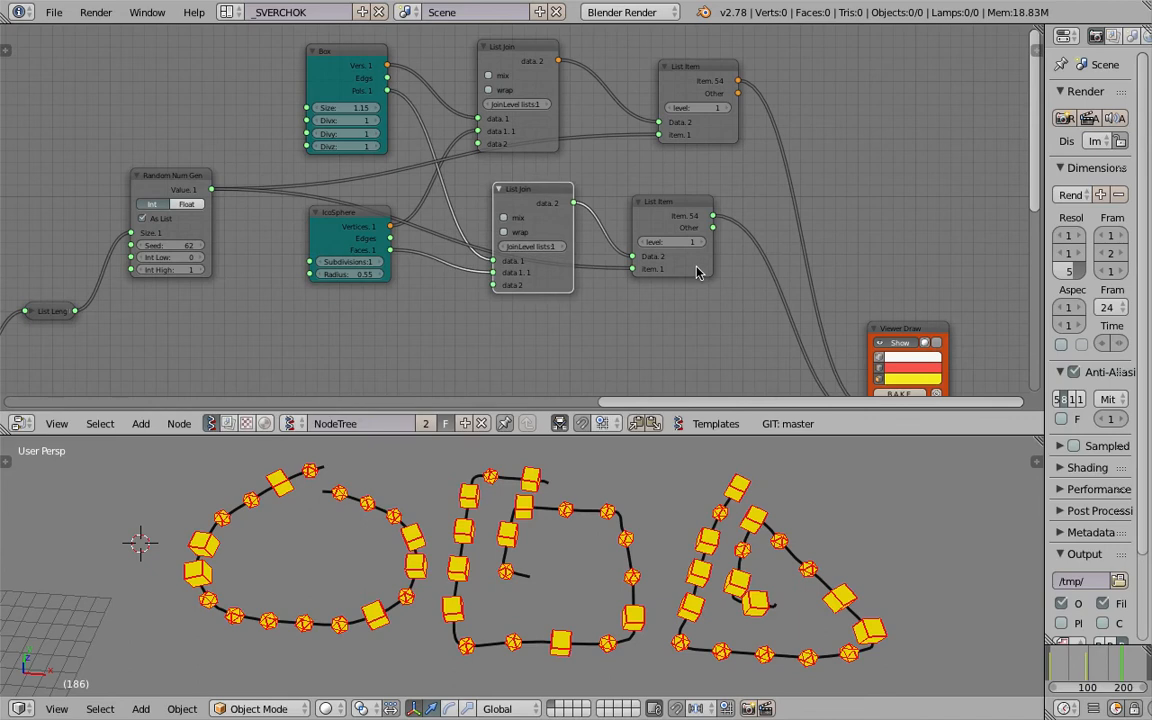
mouse_move(351, 212)
mouse_down()
mouse_move(349, 230)
mouse_move(359, 191)
mouse_up()
middle_drag(457, 185, 493, 186)
key(ctrl+s)
click(496, 204)
- Enlarge the node editor, raise the shape and list nodes, and lower Random Num Gen to free space beneath IcoSphere
drag(659, 432, 659, 493)
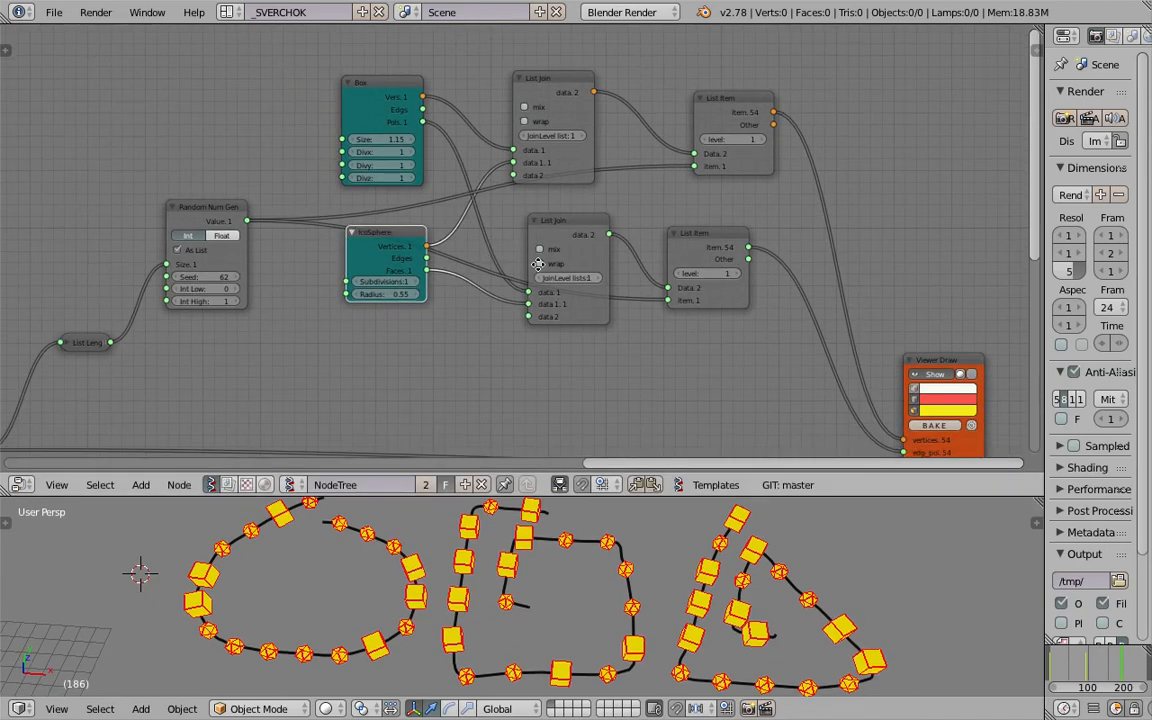
mouse_move(421, 70)
mouse_down()
mouse_move(442, 69)
mouse_move(415, 85)
mouse_up()
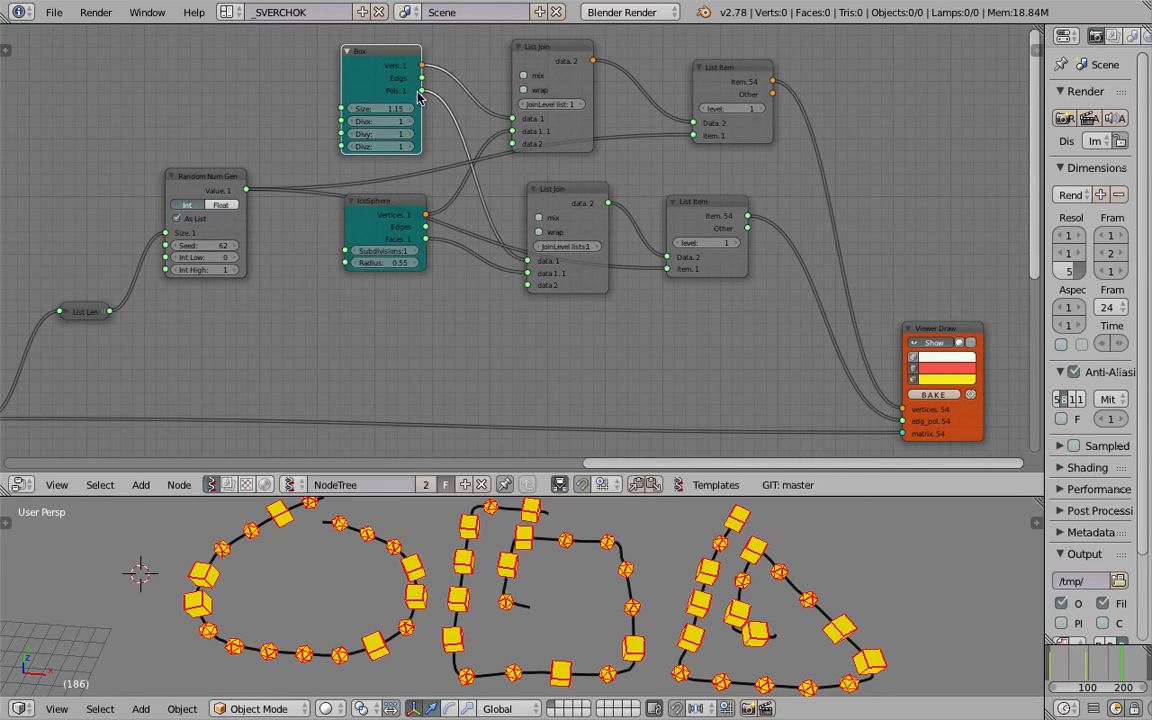
drag(387, 205, 380, 209)
middle_drag(517, 193, 518, 262)
key(b)
drag(325, 72, 782, 388)
key(g)
click(784, 312)
drag(203, 243, 207, 294)
middle_drag(421, 350, 443, 289)
- Add a Torus node below IcoSphere and connect its vertices and polygons to the third inputs of the two List Joins
key(ctrl+space)
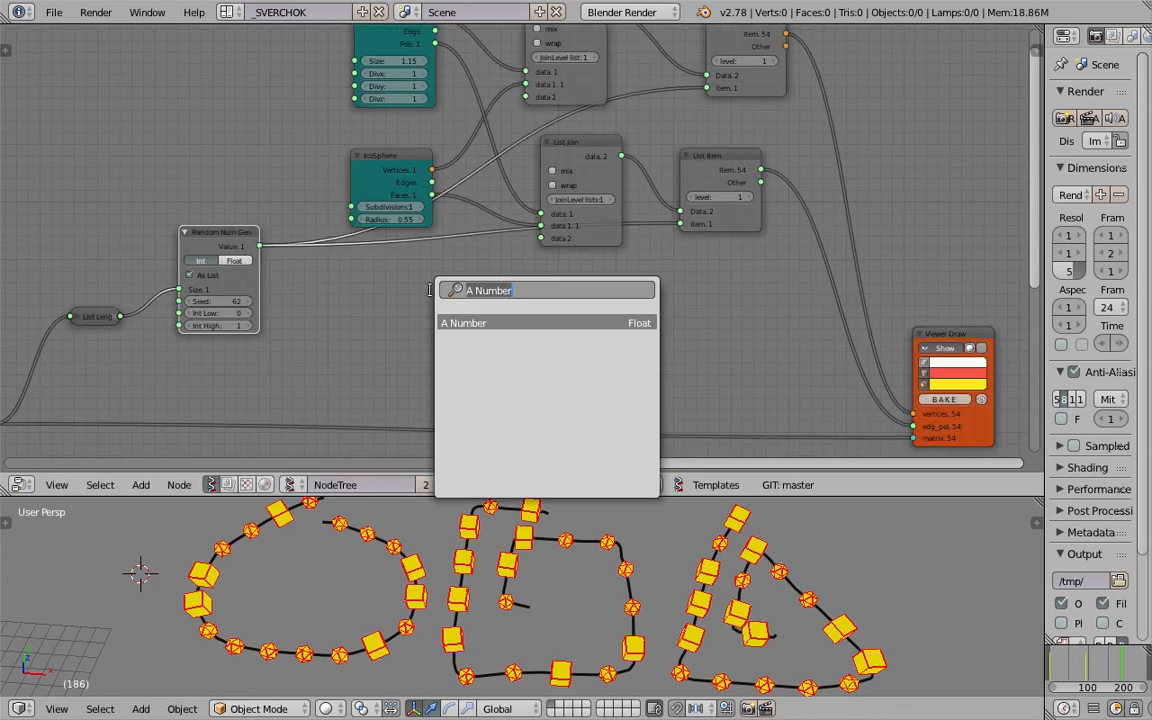
text(torus)
key(Return)
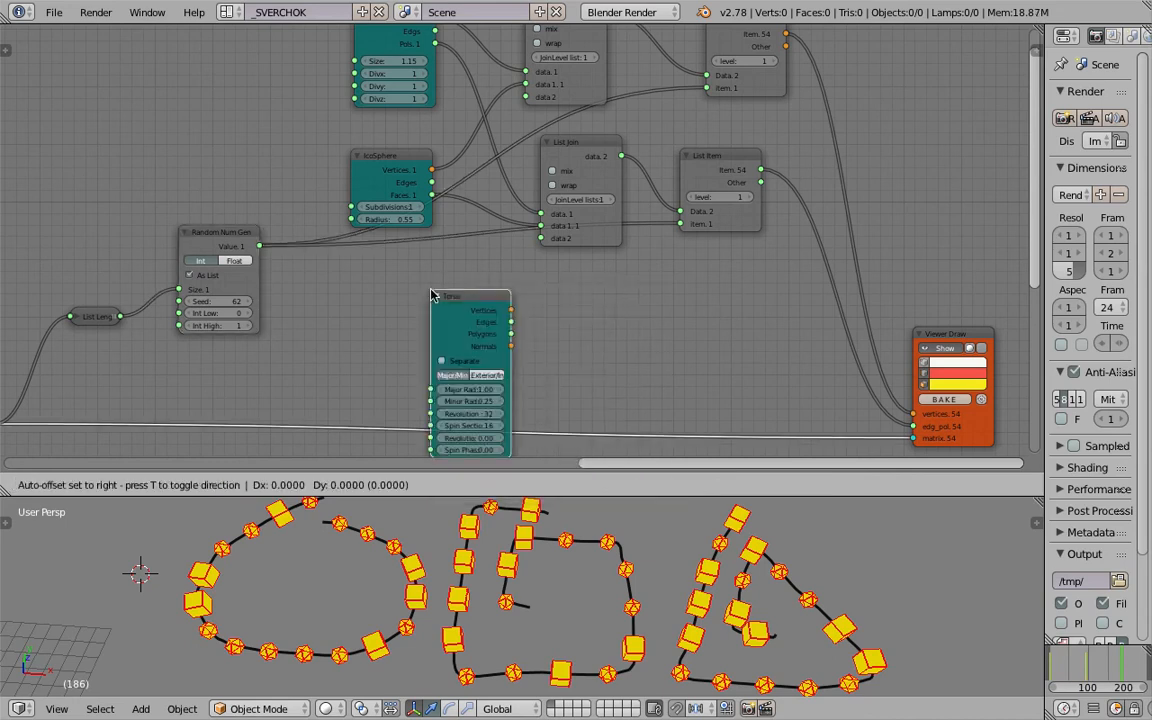
click(379, 255)
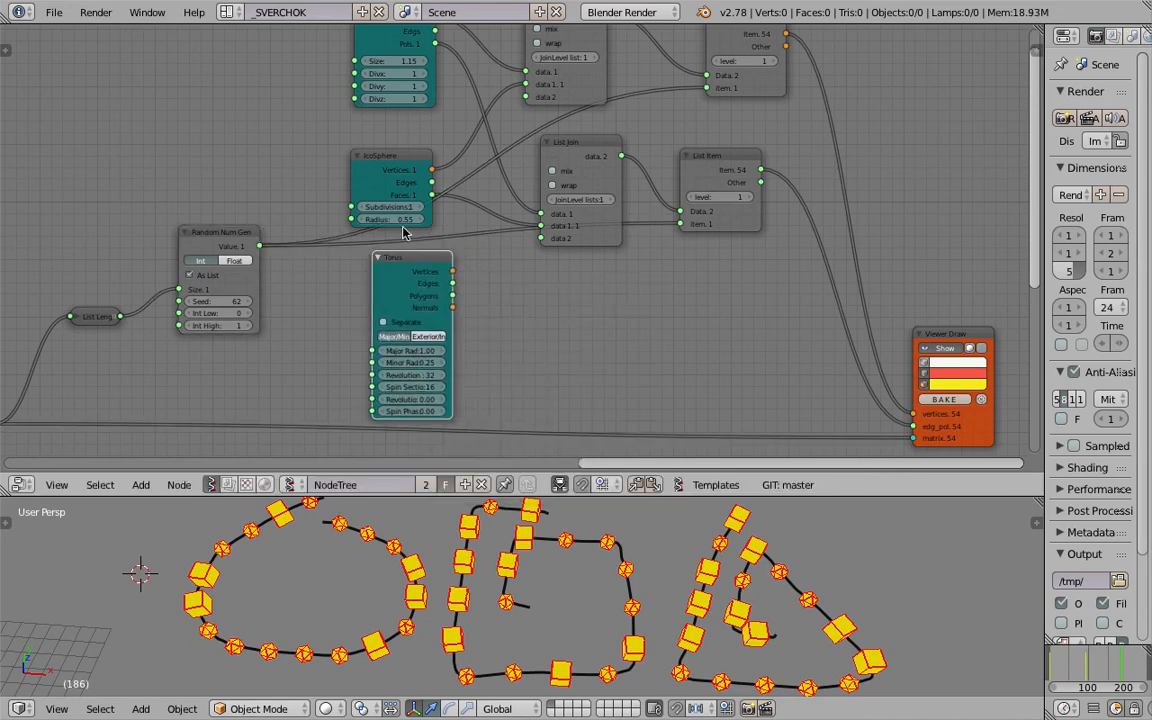
middle_drag(418, 243, 418, 317)
drag(452, 345, 521, 171)
drag(455, 374, 541, 311)
middle_drag(620, 241, 657, 241)
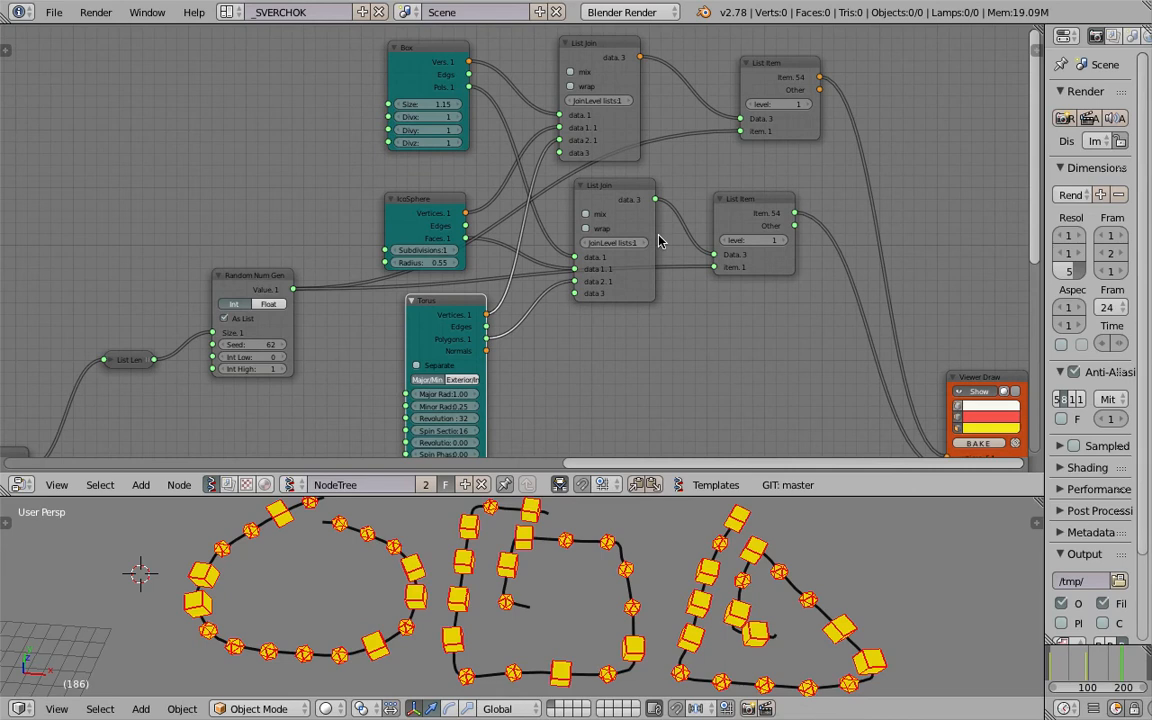
- Set Random Num Gen's Int High to 2 and save the file
middle_drag(612, 309, 635, 272)
middle_drag(430, 303, 552, 283)
scroll(405, 308, up, 1)
drag(410, 276, 405, 253)
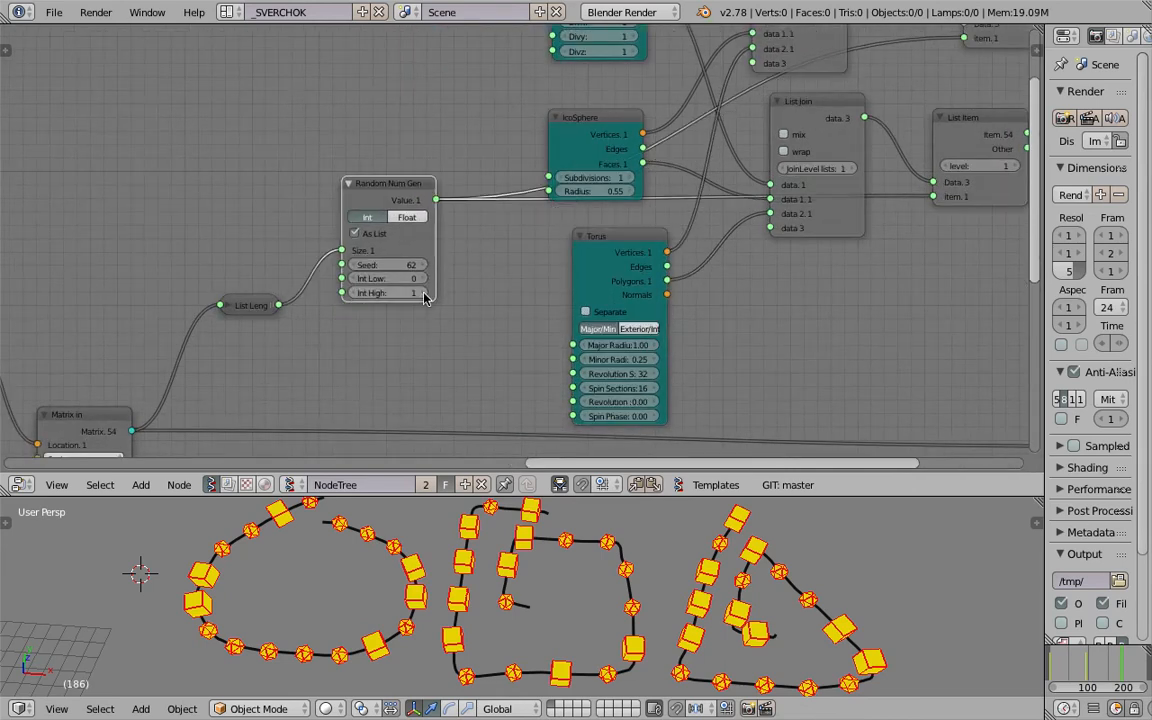
middle_drag(609, 580, 617, 590)
middle_drag(672, 448, 590, 400)
key(ctrl+s)
click(607, 429)
- Set the torus to 12 revolution sections and 8 spin sections
click(552, 324)
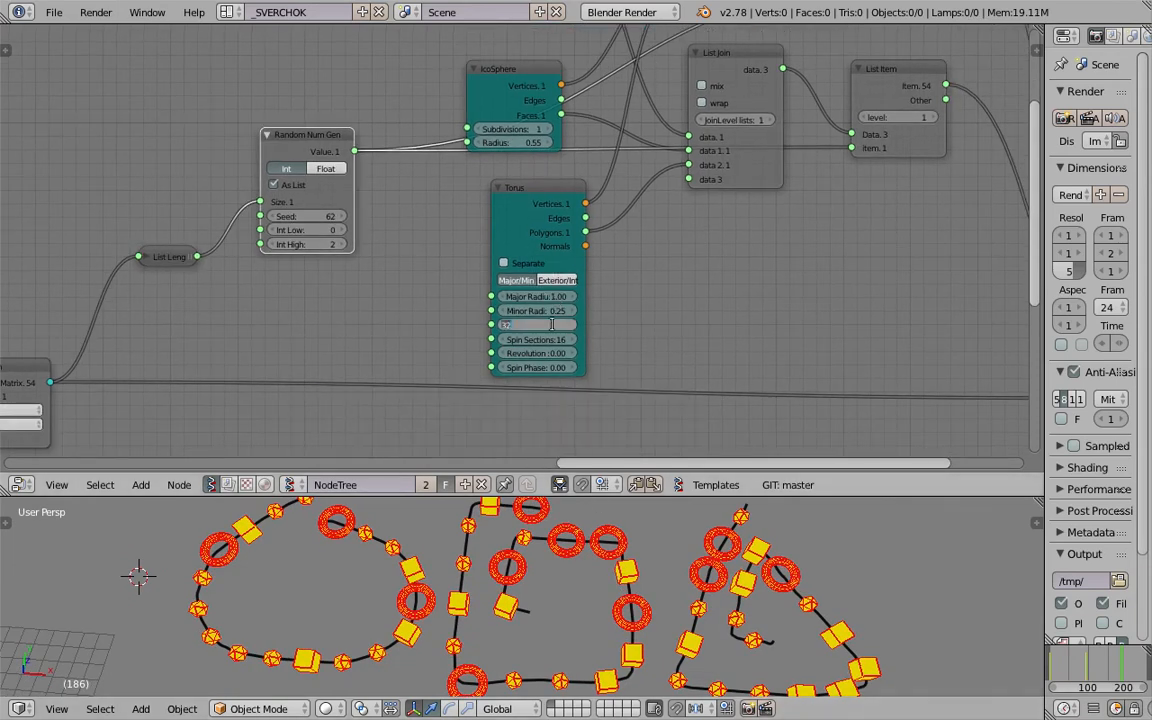
text(12)
key(Tab)
text(8)
key(Return)
scroll(558, 327, up, 2)
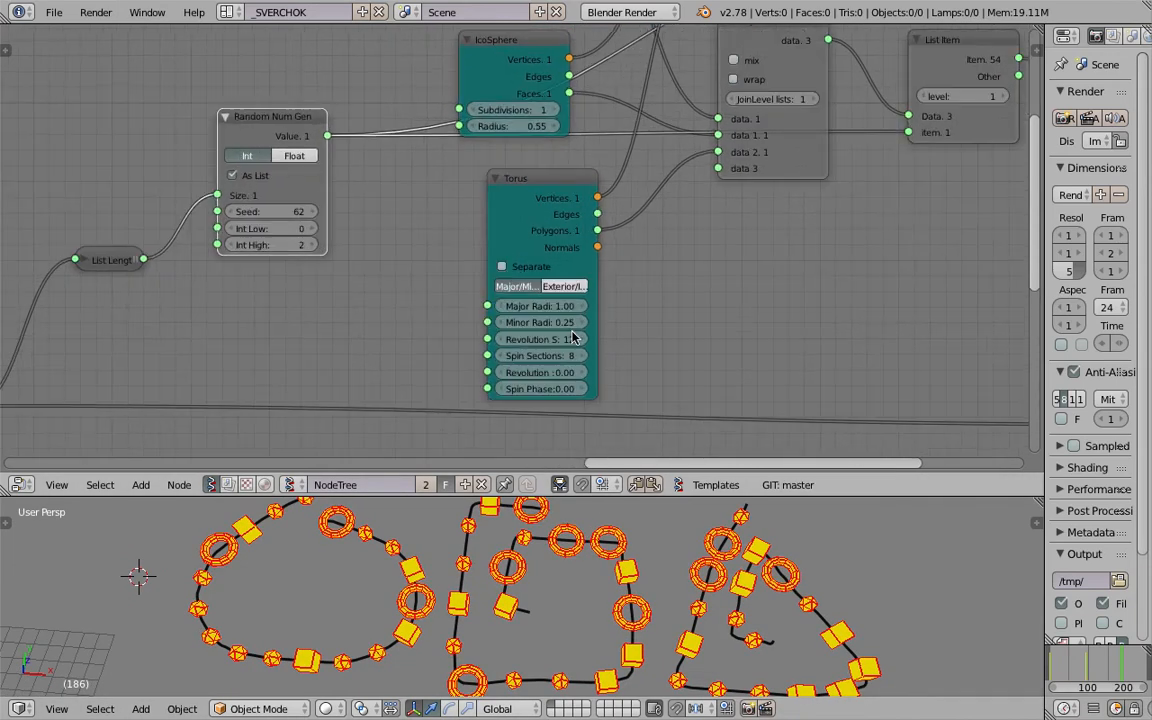
- Reduce the torus to 3 revolution sections and 5 spin sections, and view the resulting shapes from another angle
drag(517, 361, 490, 361)
drag(550, 338, 468, 338)
scroll(589, 358, up, 2)
drag(578, 358, 566, 358)
middle_drag(668, 572, 665, 545)
scroll(562, 322, down, 2)
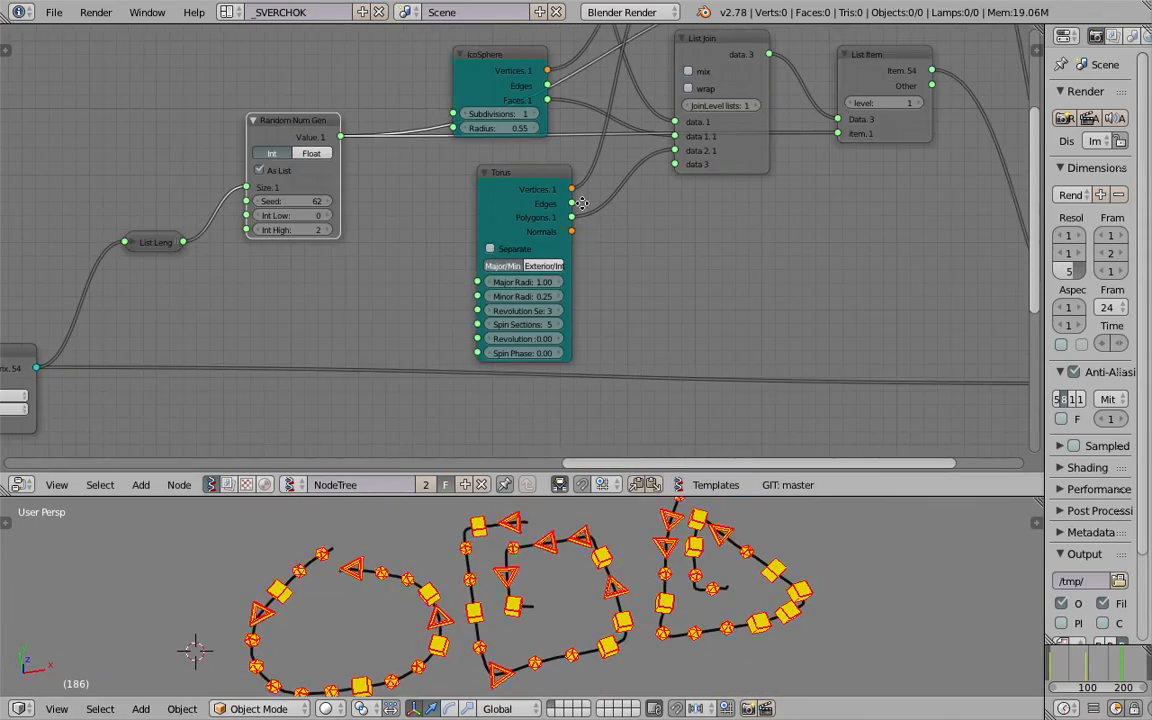
- Align the two List Join nodes in a column and move both List Item nodes closer beside them
middle_drag(582, 203, 484, 303)
middle_drag(626, 172, 578, 266)
drag(580, 240, 574, 252)
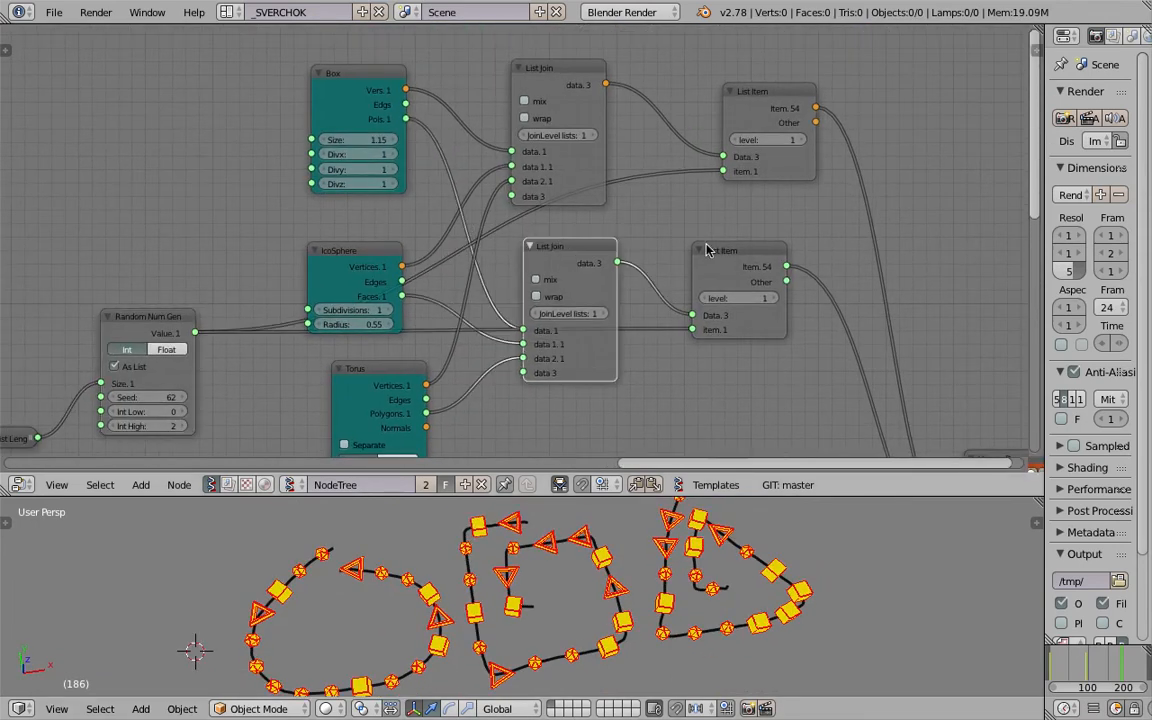
drag(729, 251, 715, 266)
drag(772, 105, 719, 123)
drag(567, 70, 581, 68)
click(580, 254)
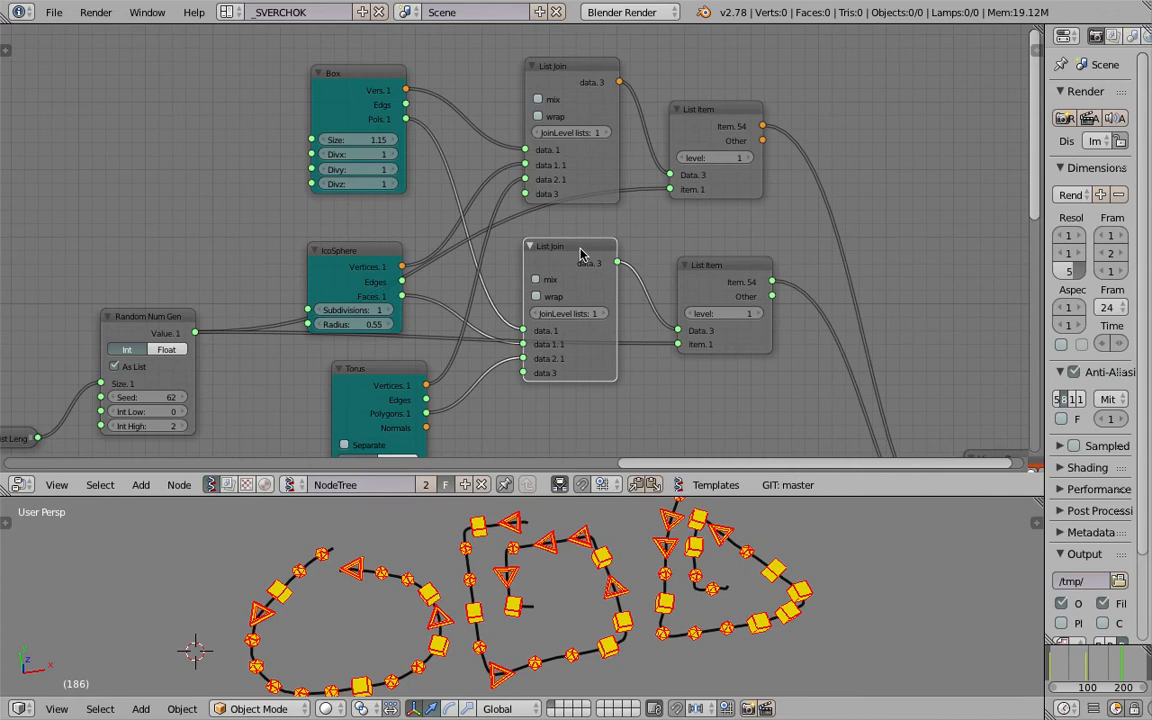
drag(712, 270, 695, 265)
drag(709, 121, 696, 142)
- Shift the Viewer Draw node slightly outward and save the file
scroll(700, 160, down, 3)
mouse_move(705, 220)
middle_down()
mouse_move(702, 177)
mouse_move(658, 198)
middle_up()
drag(913, 379, 950, 383)
key(ctrl+s)
click(753, 355)
middle_drag(742, 378, 742, 414)
drag(730, 394, 514, 88)
key(ctrl+j)
scroll(815, 333, down, 2)
mouse_move(828, 355)
mouse_down()
mouse_move(903, 327)
mouse_move(819, 326)
mouse_up()
click(705, 97)
key(x)
- Enclose the two List Join and two List Item nodes in a frame and shift the frame away from the shape nodes
drag(502, 74, 624, 330)
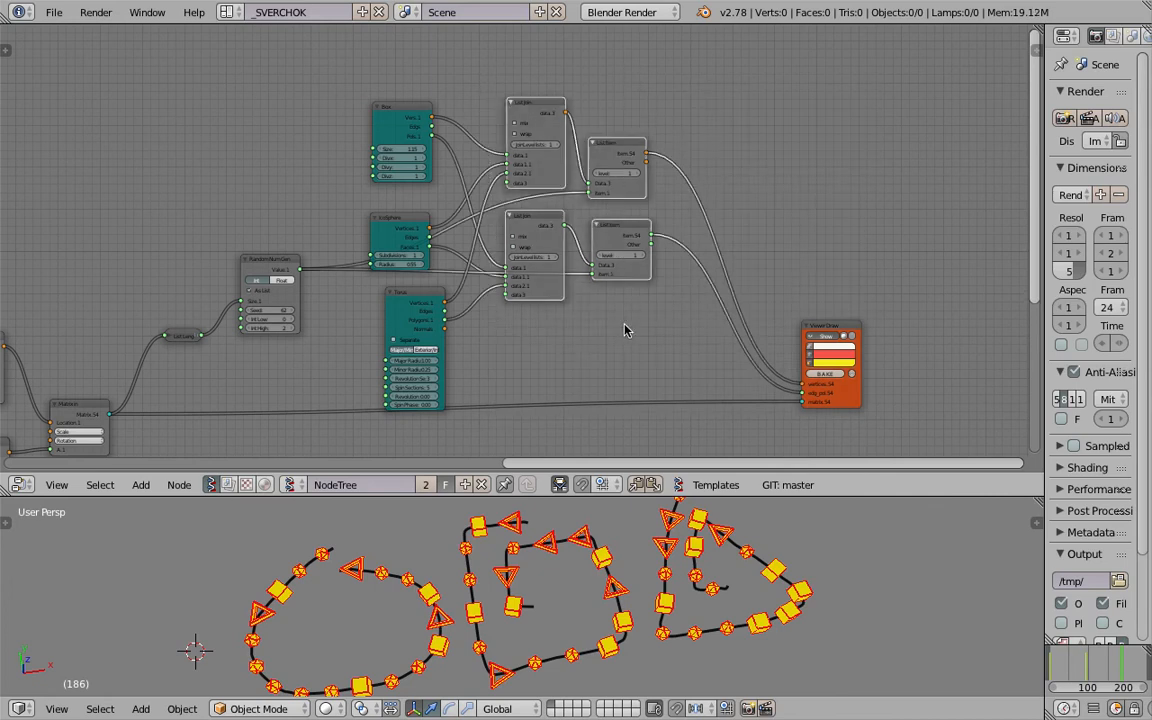
key(ctrl+j)
drag(595, 102, 634, 106)
- Stack the Box, IcoSphere and Torus nodes in one column above Random Num Gen, in that order
drag(420, 112, 441, 81)
drag(405, 226, 435, 184)
drag(420, 300, 313, 113)
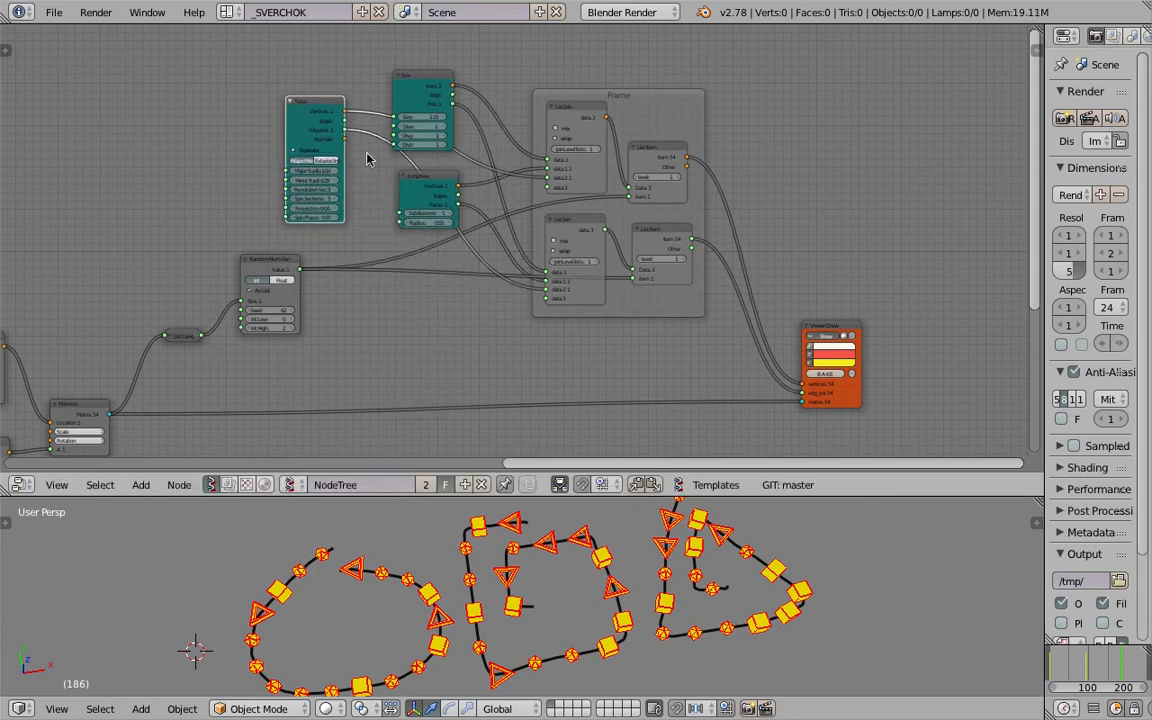
drag(424, 185, 284, 25)
middle_drag(356, 132, 385, 210)
drag(438, 152, 336, 38)
scroll(437, 226, up, 4)
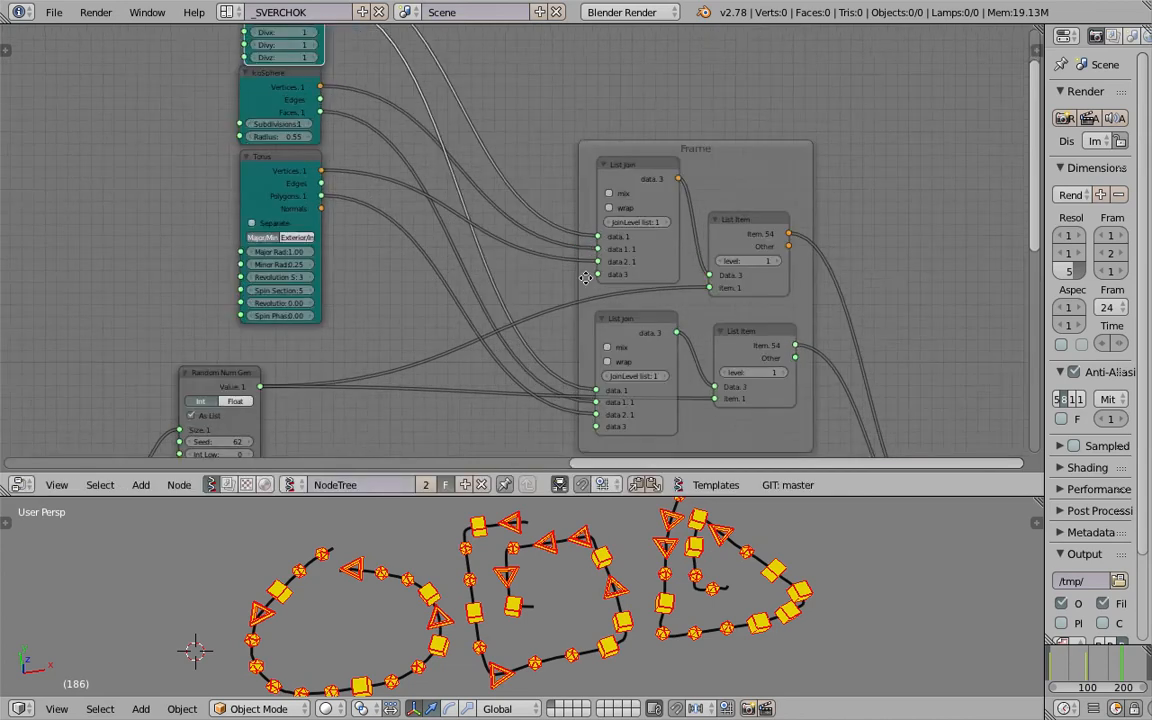
- Reposition the Random Num Gen node beneath the column of shape nodes
middle_drag(586, 278, 543, 246)
middle_drag(368, 294, 421, 343)
scroll(281, 367, up, 3)
middle_drag(281, 367, 369, 250)
drag(338, 271, 380, 274)
middle_drag(377, 266, 497, 144)
drag(468, 192, 451, 194)
- Check the Random Num Gen integer range against the shapes on the strokes, and save the file
scroll(486, 237, up, 6)
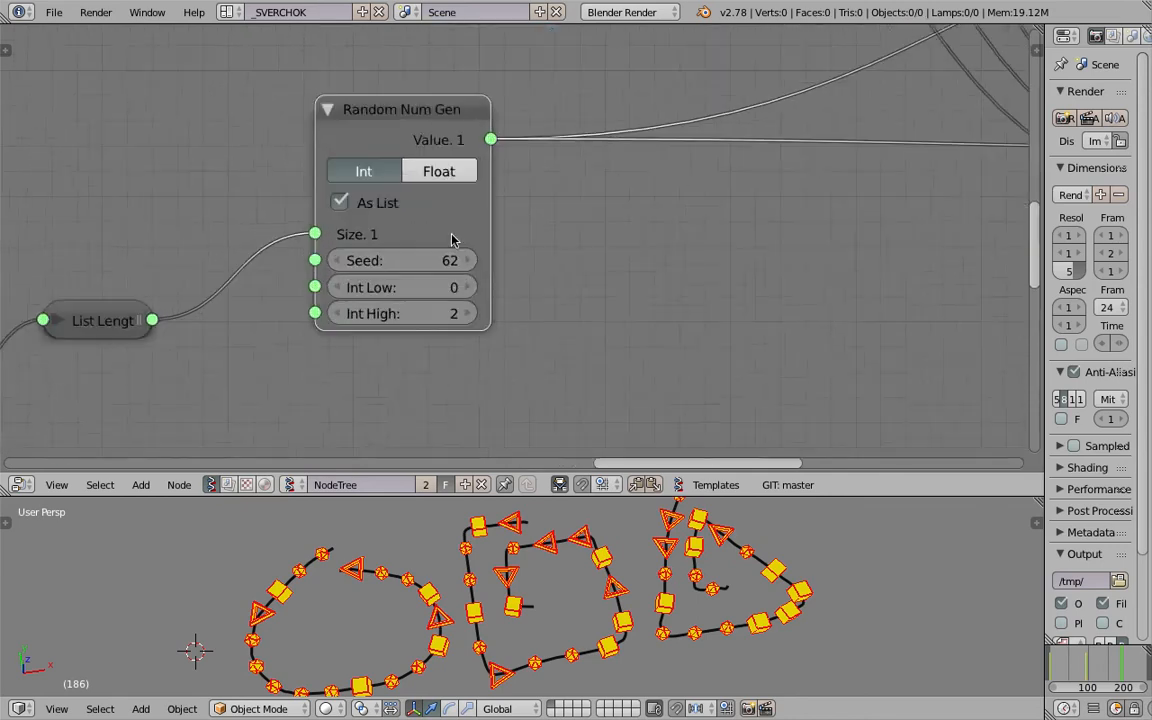
middle_drag(363, 290, 383, 298)
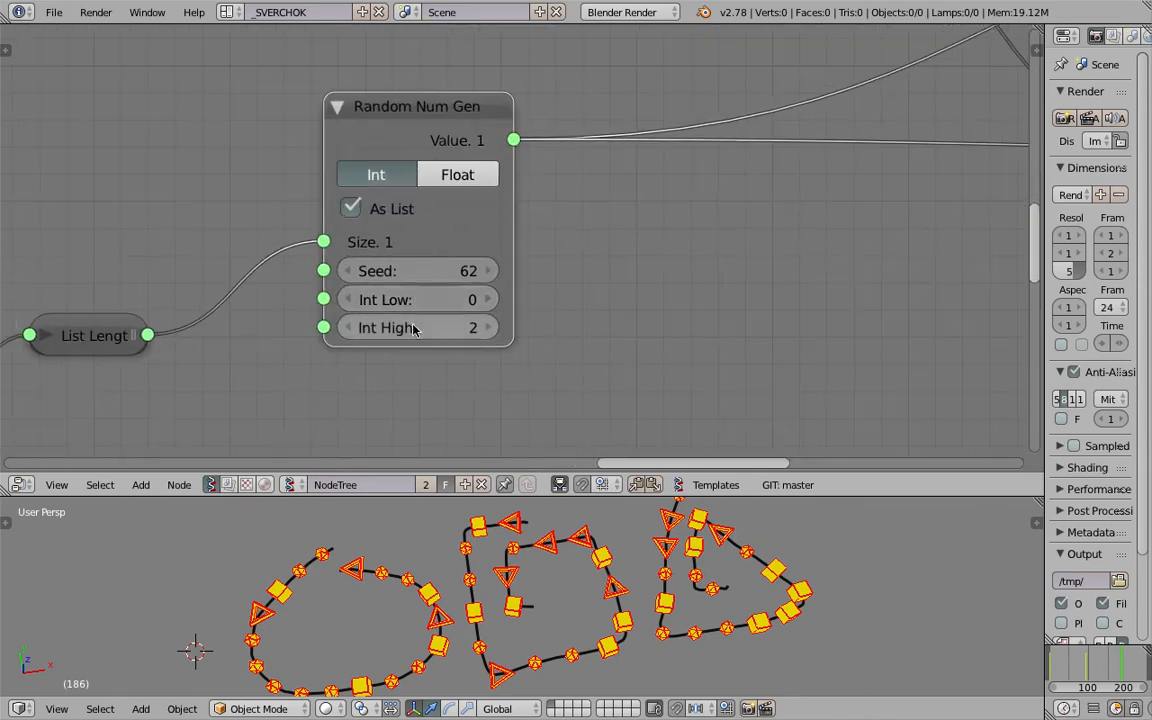
scroll(625, 570, down, 3)
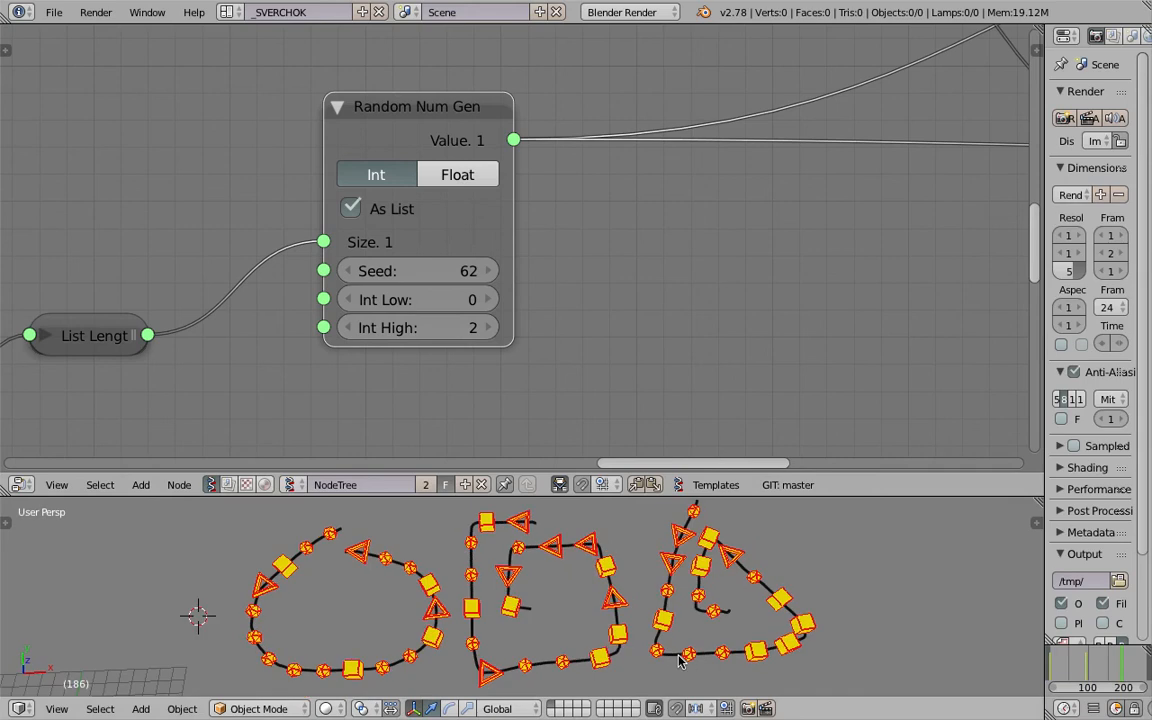
scroll(600, 588, up, 2)
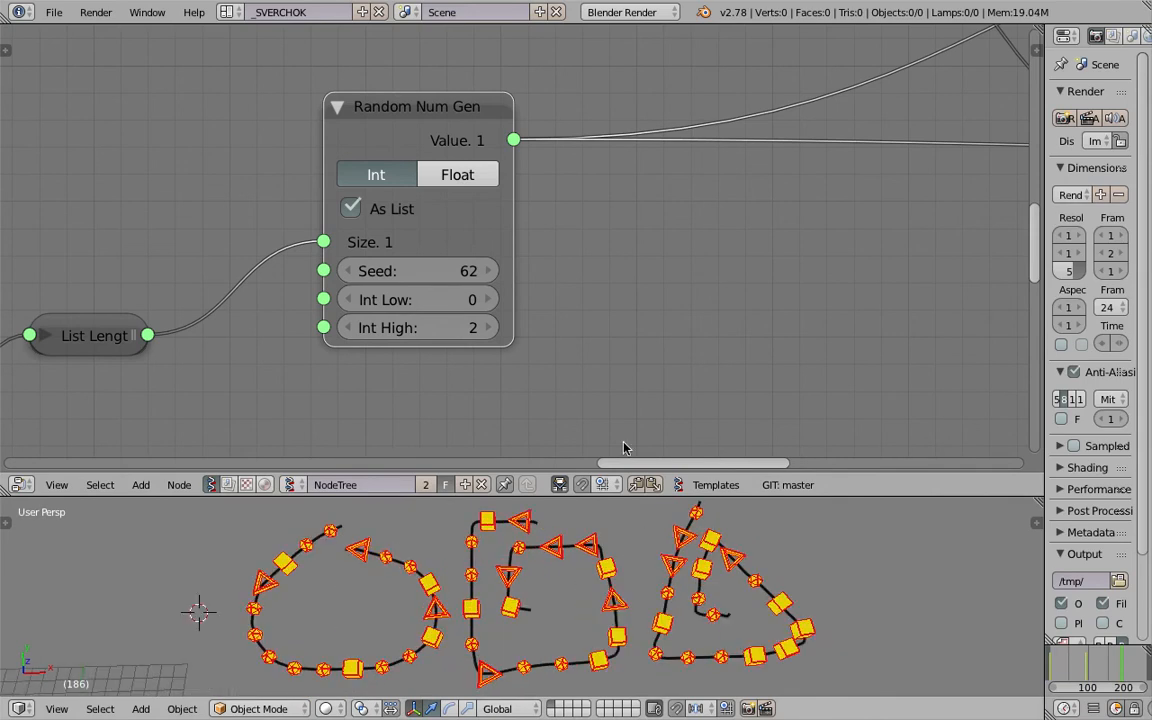
scroll(642, 350, down, 4)
key(ctrl+s)
click(645, 334)
- Adjust the positions of the List Length and Viewer Draw nodes
middle_drag(288, 362, 546, 203)
drag(472, 158, 444, 135)
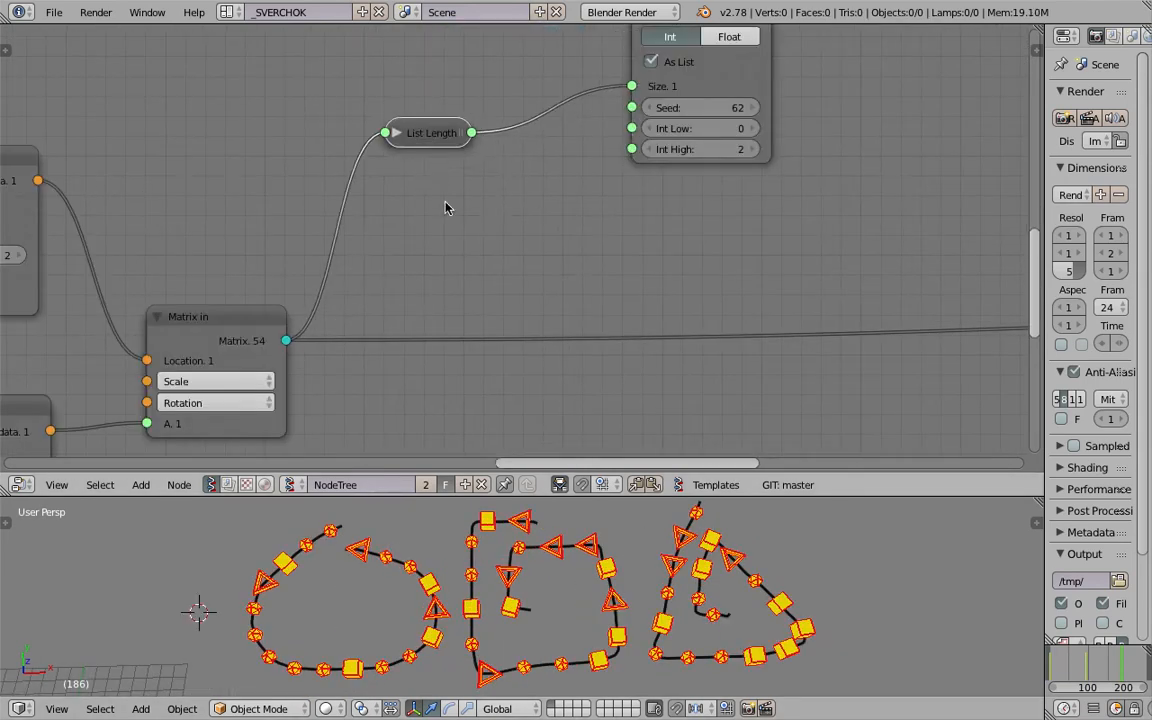
scroll(486, 298, down, 10)
middle_drag(512, 262, 346, 254)
scroll(823, 265, down, 1)
drag(941, 197, 947, 220)
- Move the Grease Pencil object selector node closer to the interpolation node and shift the unconnected List Input node
middle_drag(645, 262, 638, 271)
scroll(638, 272, down, 3)
middle_drag(245, 290, 519, 280)
scroll(512, 231, down, 1)
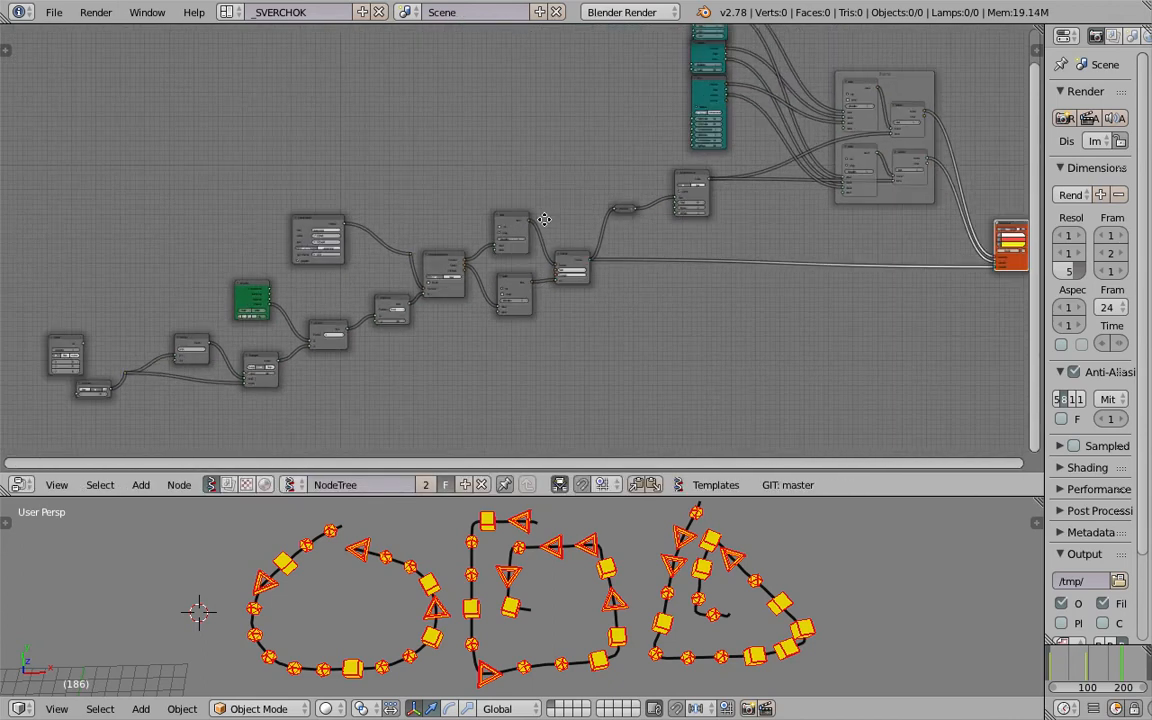
scroll(508, 228, down, 2)
drag(333, 236, 362, 246)
middle_drag(461, 310, 496, 302)
drag(163, 323, 146, 303)
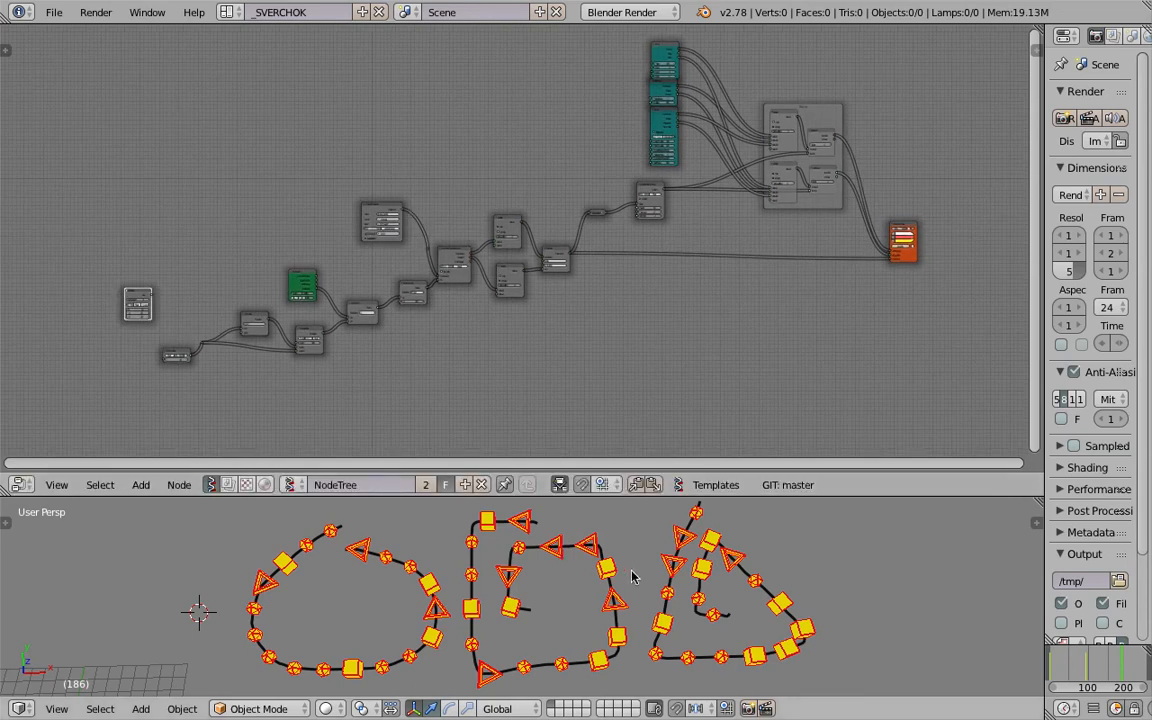
- Play the animation briefly with the mixed shapes, stop it, and save the file
key(alt+a)
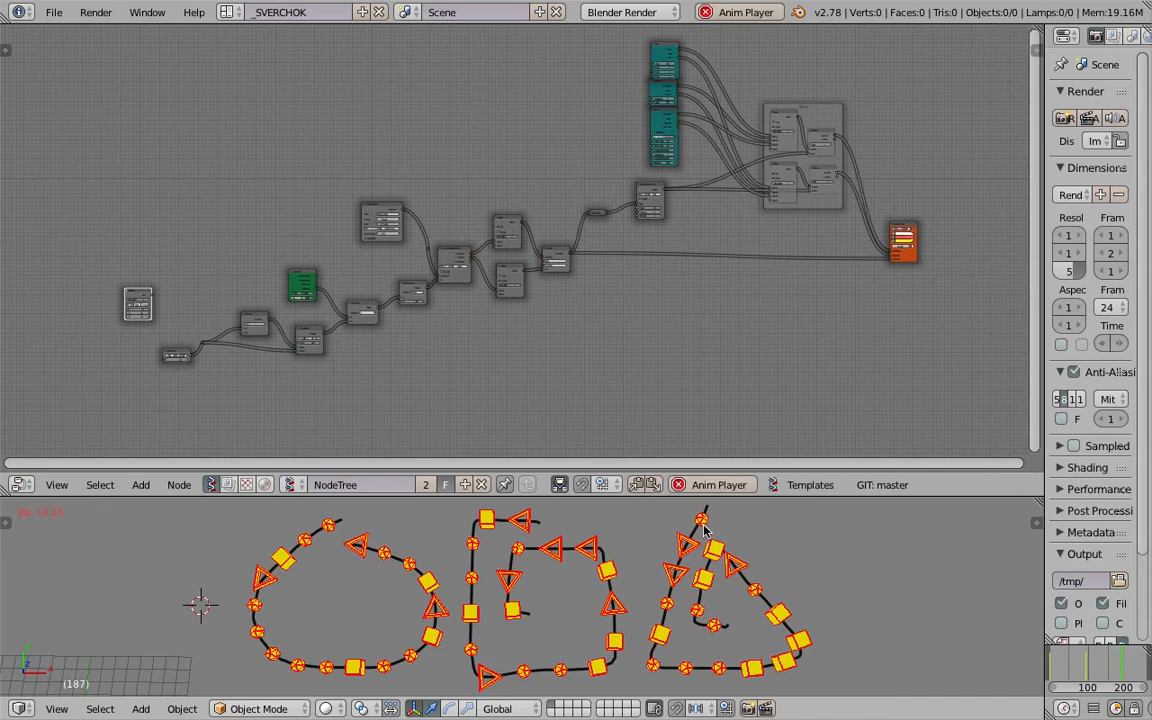
key(Escape)
key(ctrl+s)
click(800, 576)
- Enlarge the 3D view and handwrite the word "snail" with Grease Pencil strokes in the empty space beside the existing letters
drag(818, 496, 815, 320)
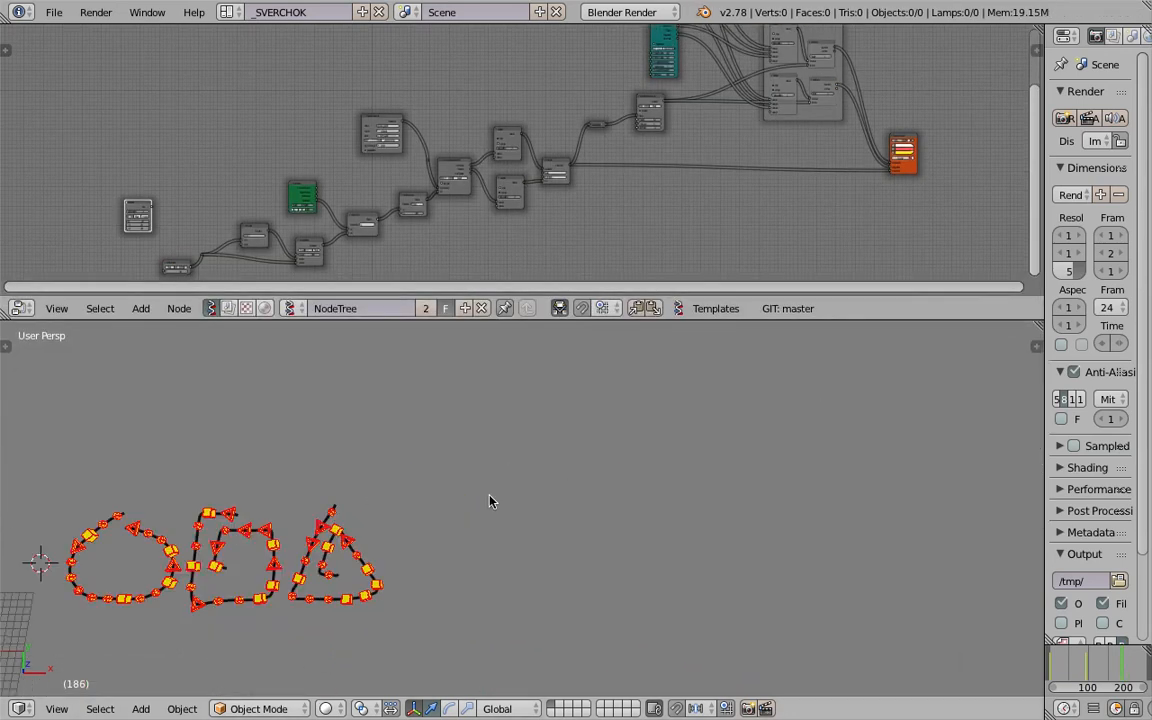
scroll(460, 498, up, 2)
scroll(450, 496, up, 3)
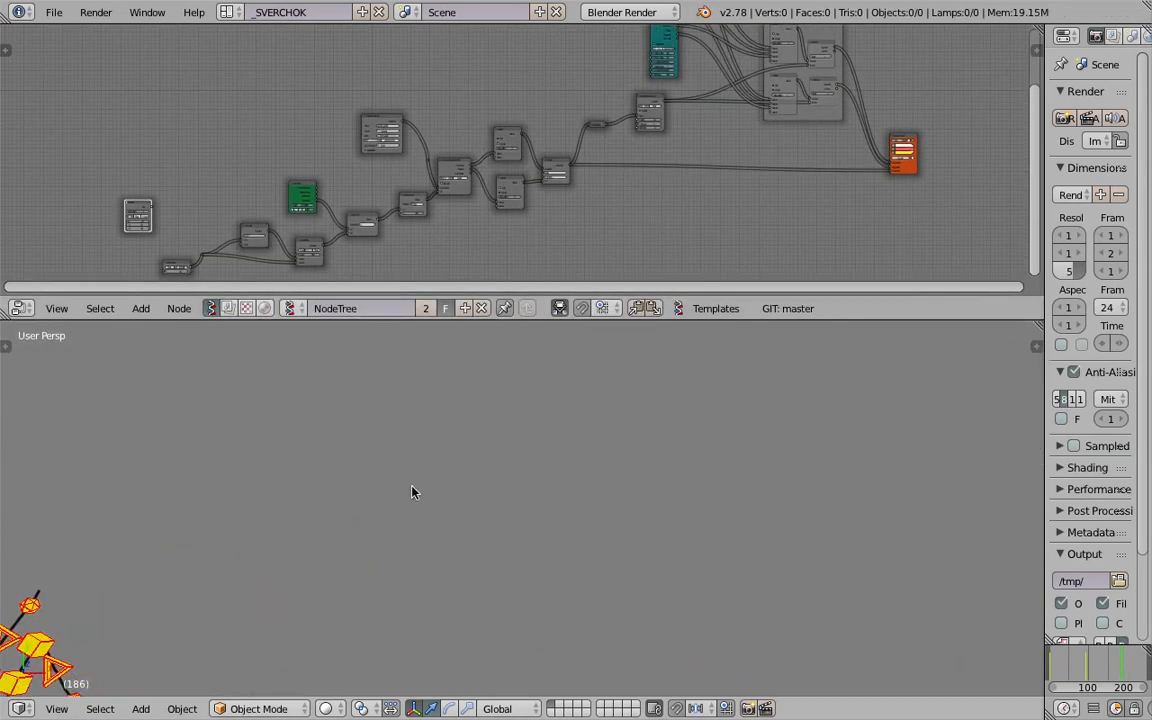
drag(374, 451, 333, 558)
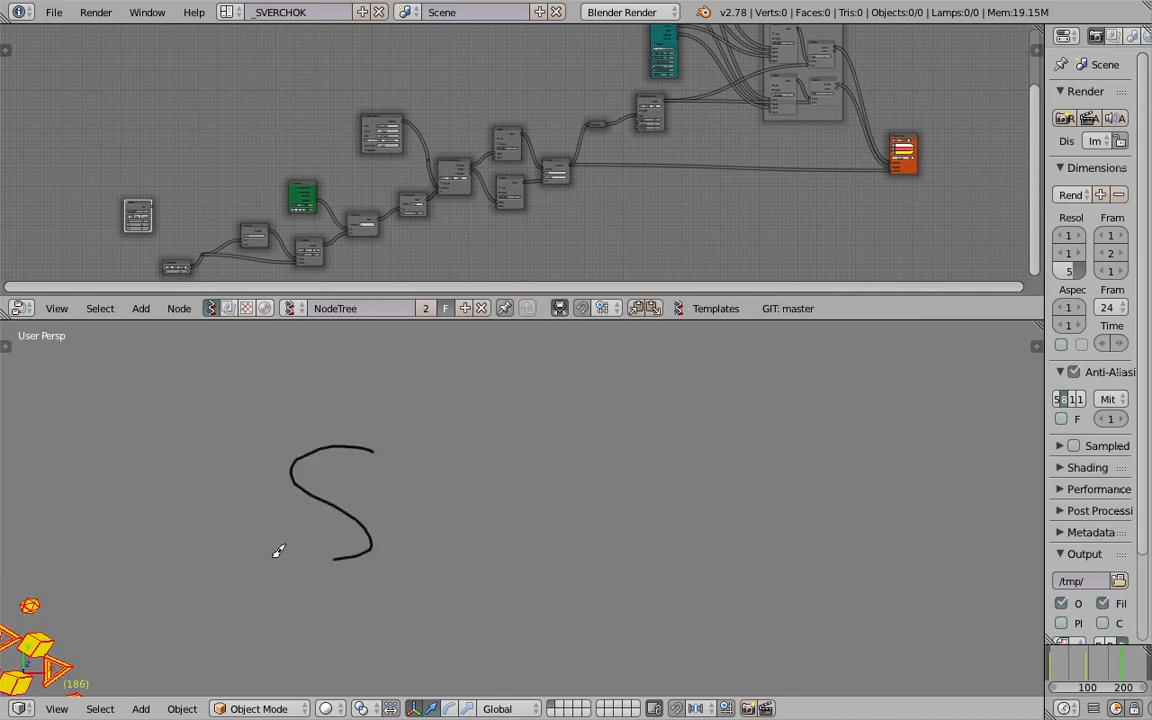
mouse_move(426, 442)
mouse_down()
mouse_move(470, 450)
mouse_move(530, 560)
mouse_up()
drag(586, 463, 591, 492)
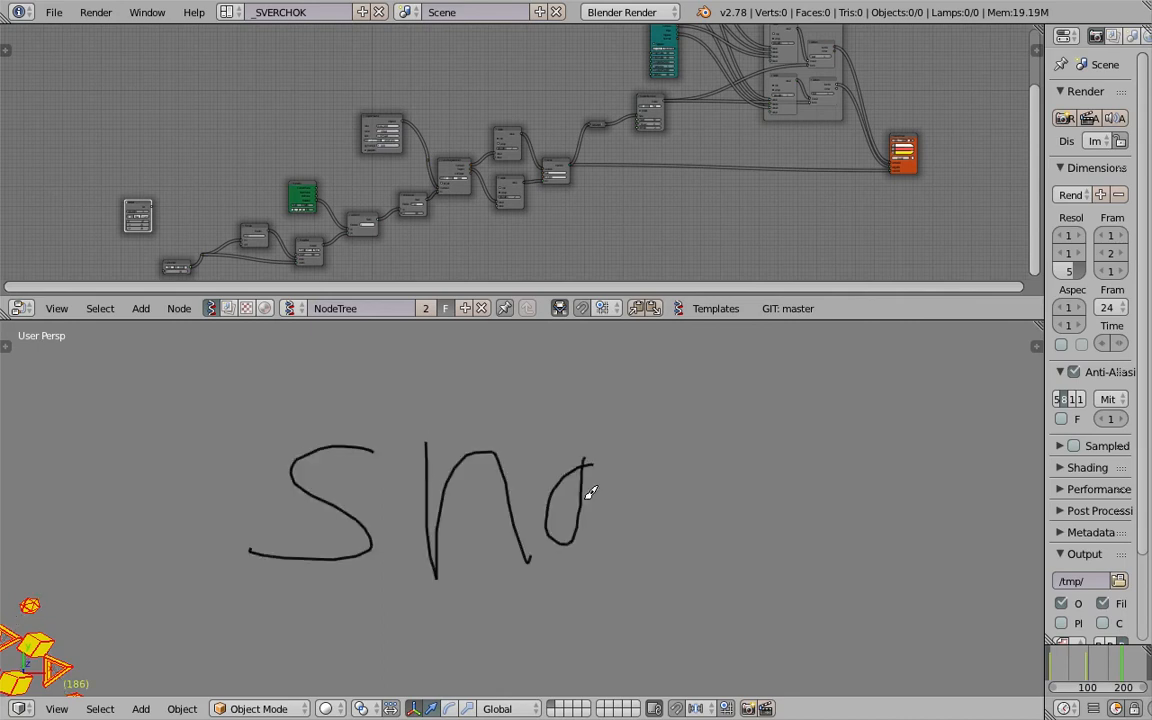
drag(700, 540, 714, 549)
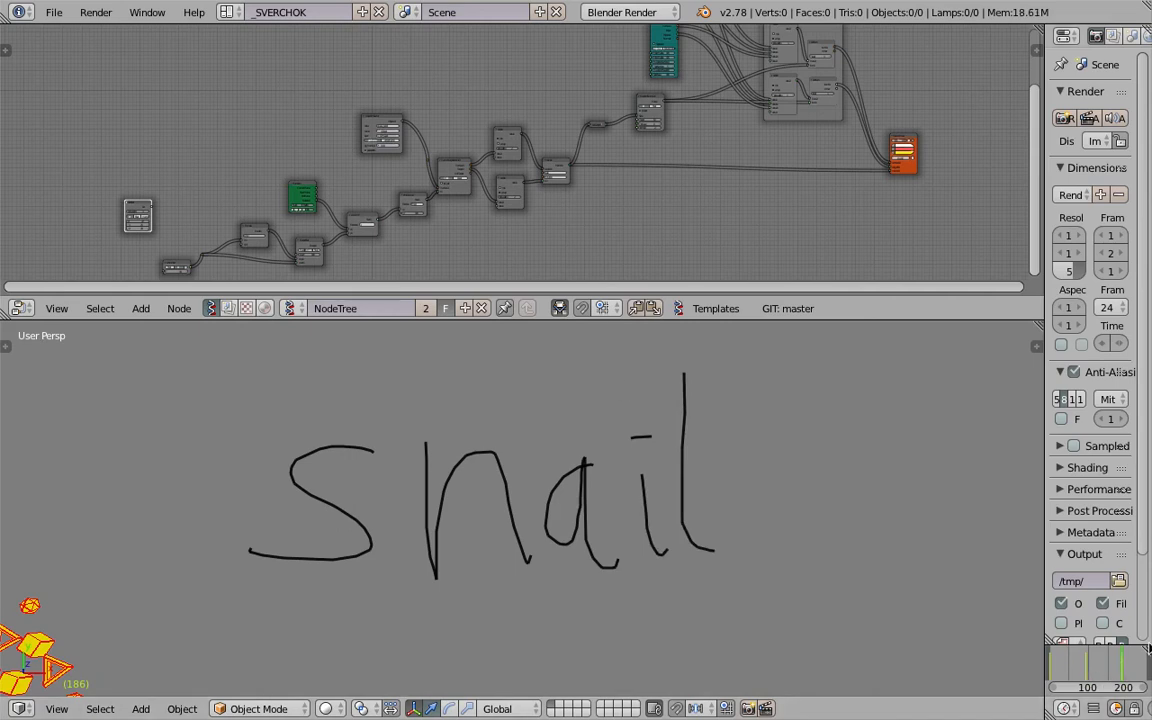
- Move the timeline to frame 210 and set the Object ID Selector's picked Grease Pencil frame to 2 | 186
click(1131, 664)
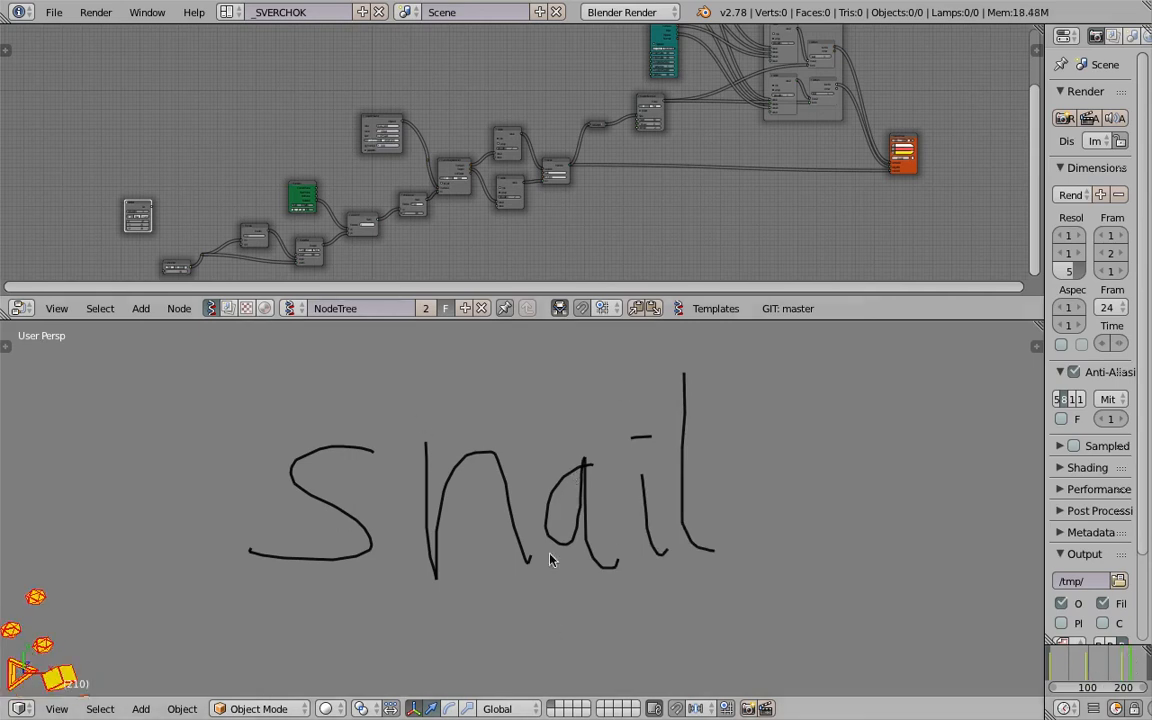
middle_drag(671, 154, 489, 93)
scroll(499, 160, up, 4)
middle_drag(498, 175, 581, 93)
scroll(573, 157, up, 1)
middle_drag(245, 160, 463, 157)
scroll(463, 157, up, 9)
middle_drag(410, 187, 484, 141)
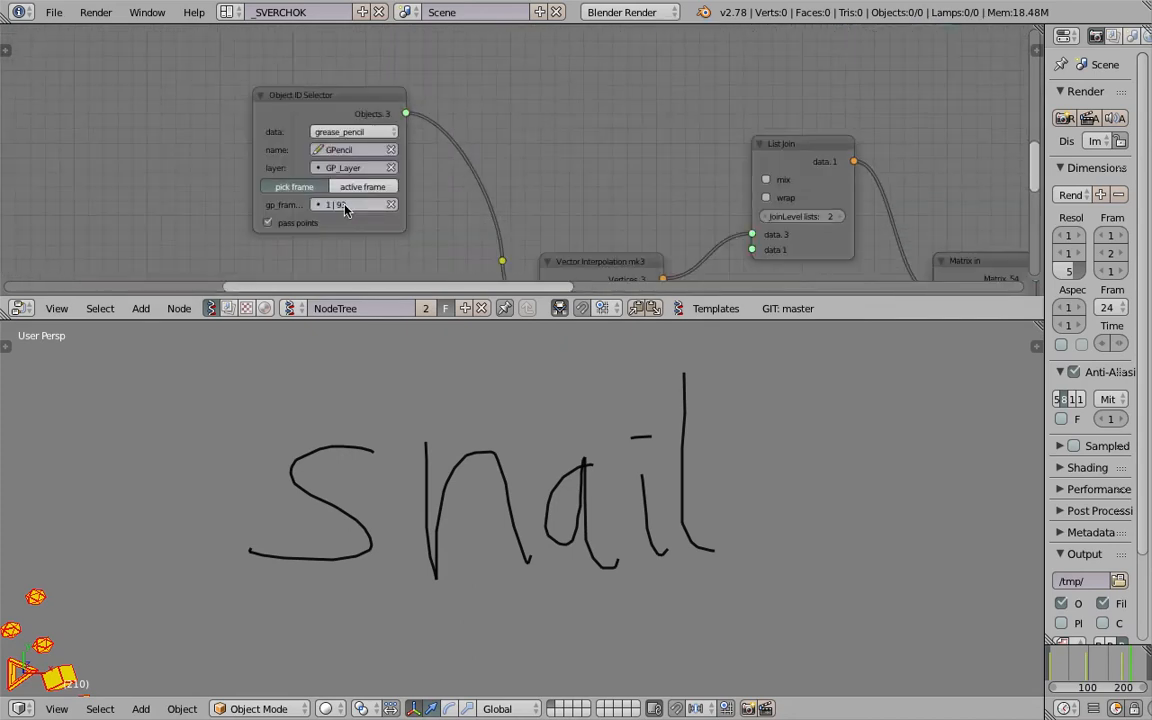
click(352, 205)
click(441, 196)
click(369, 189)
click(313, 190)
click(343, 205)
click(372, 240)
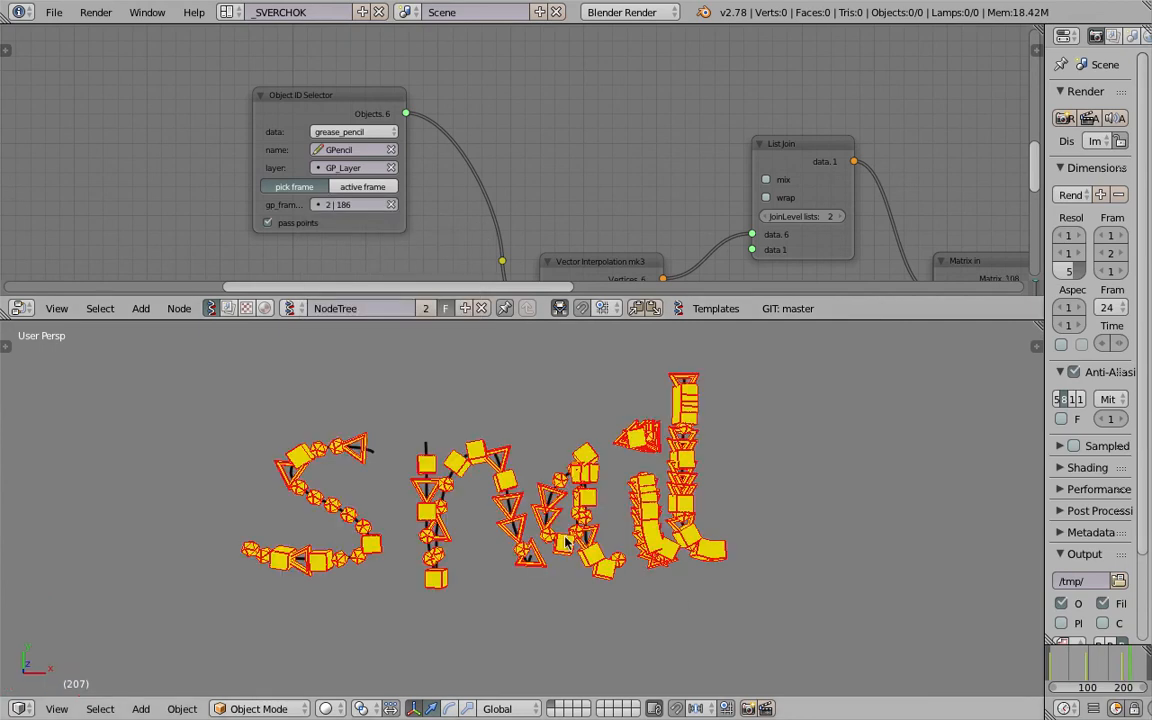
- Play the animation to inspect the shapes along the "snail" strokes from near and far, and stop it
key(alt+a)
scroll(780, 535, up, 2)
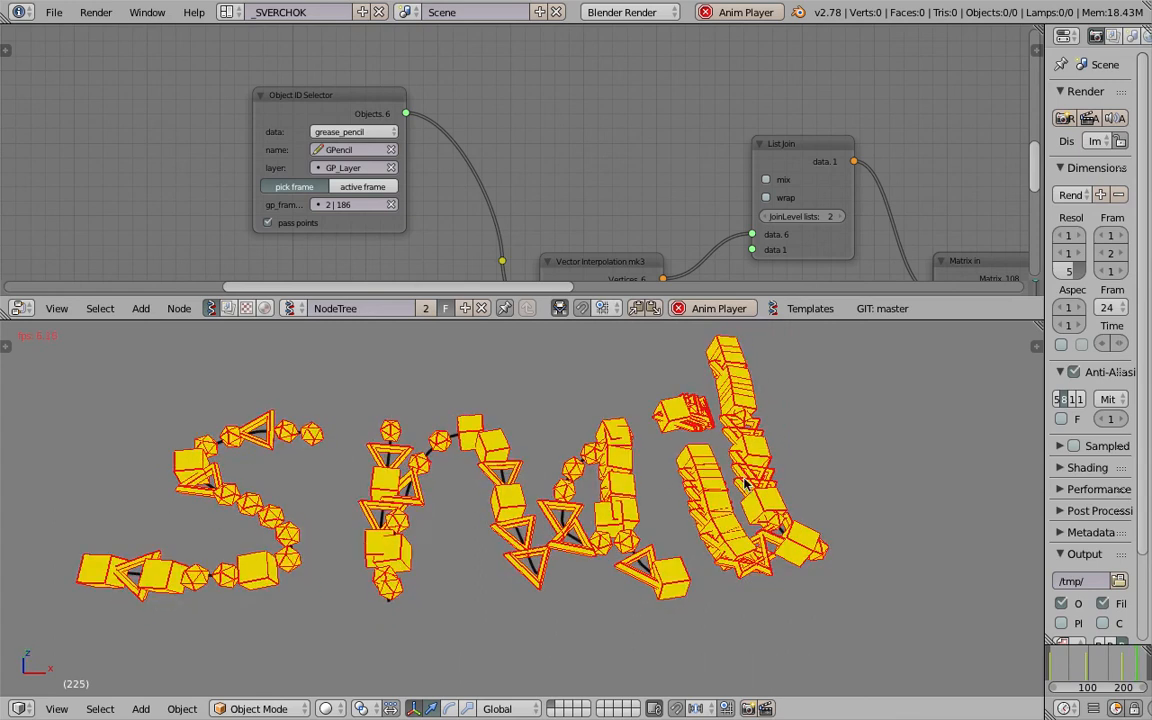
scroll(662, 527, down, 1)
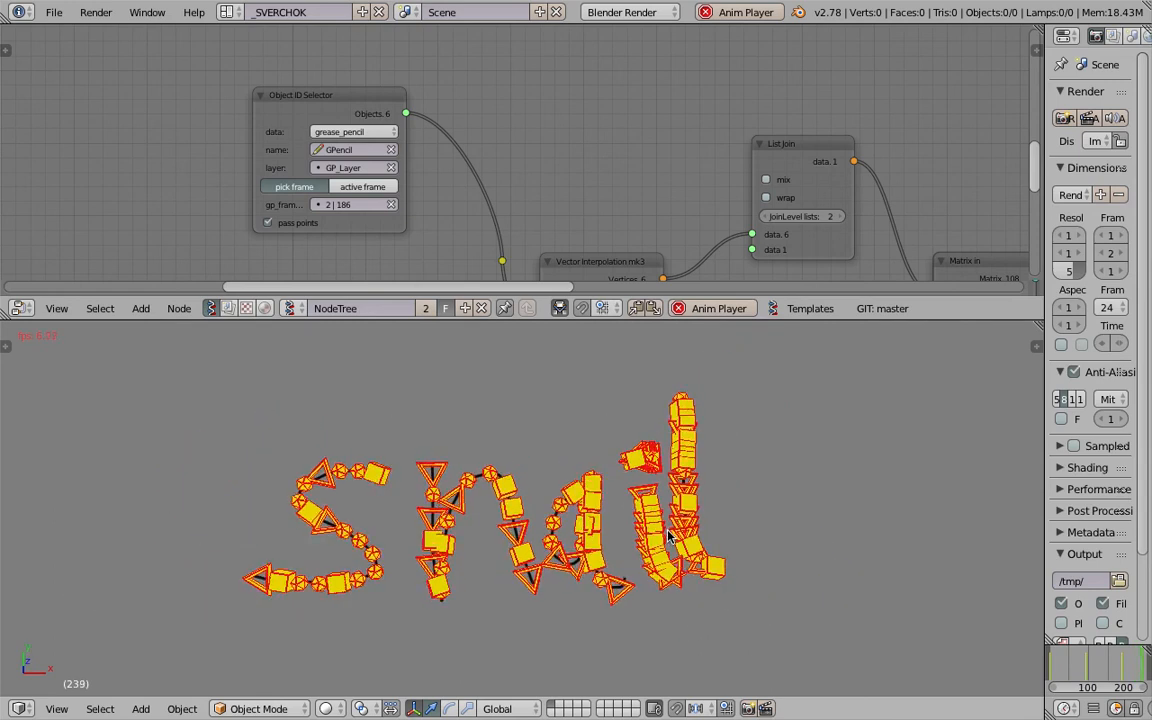
scroll(700, 518, up, 3)
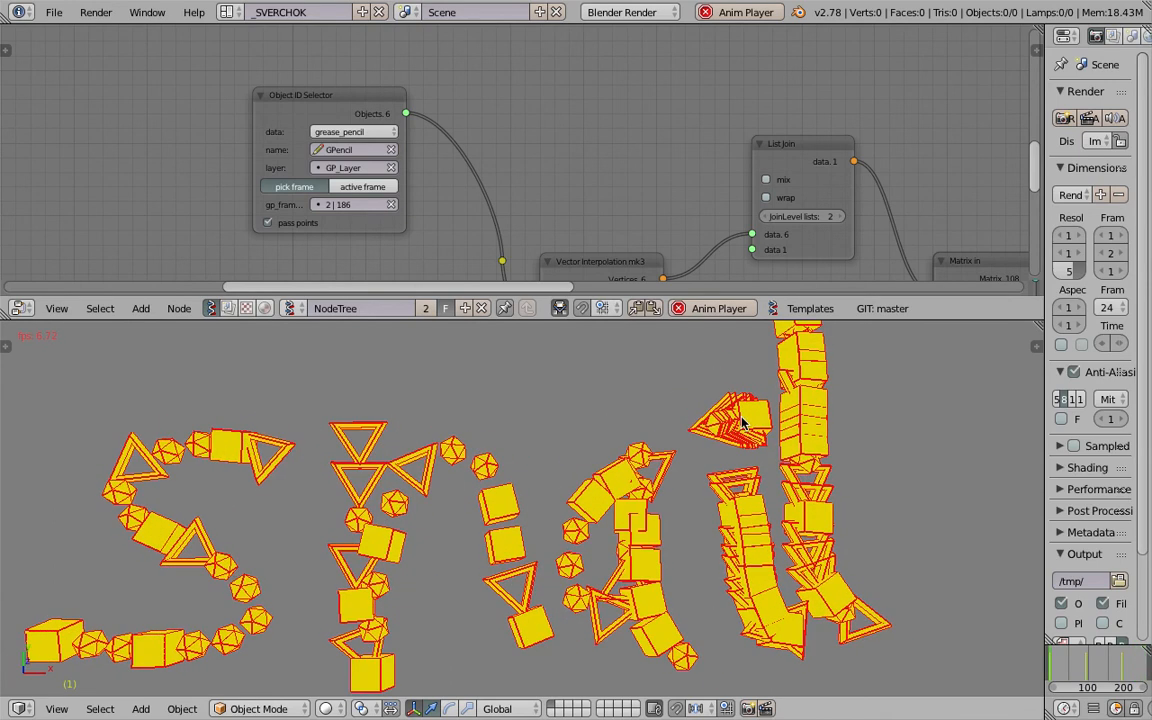
scroll(705, 465, down, 3)
key(Escape)
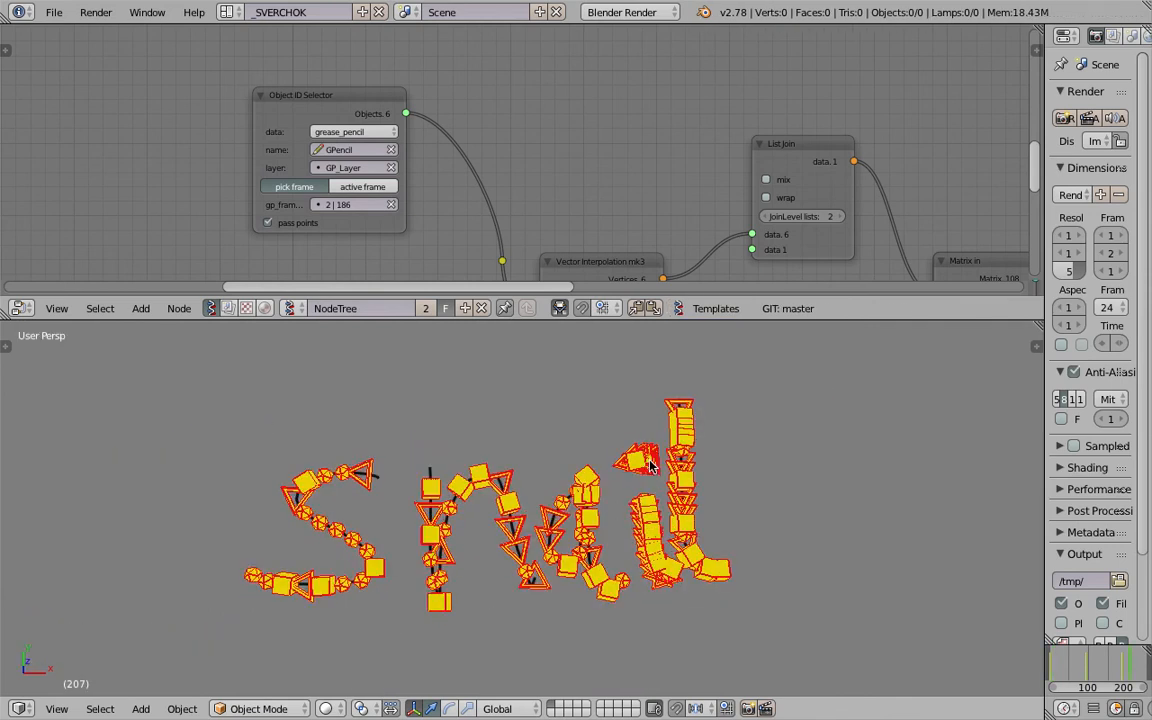
- Enlarge the node editor and review the node tree together with the shapes on the "snail" strokes
scroll(432, 247, down, 4)
drag(470, 320, 466, 464)
scroll(692, 316, down, 6)
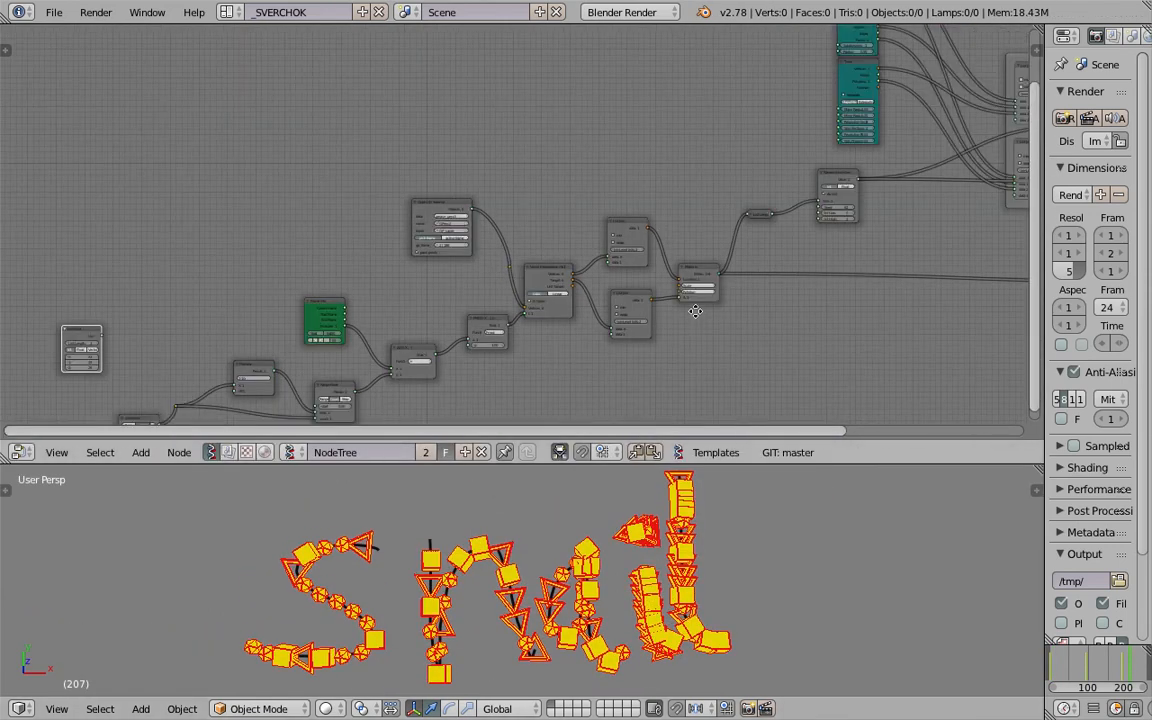
middle_drag(644, 260, 640, 282)
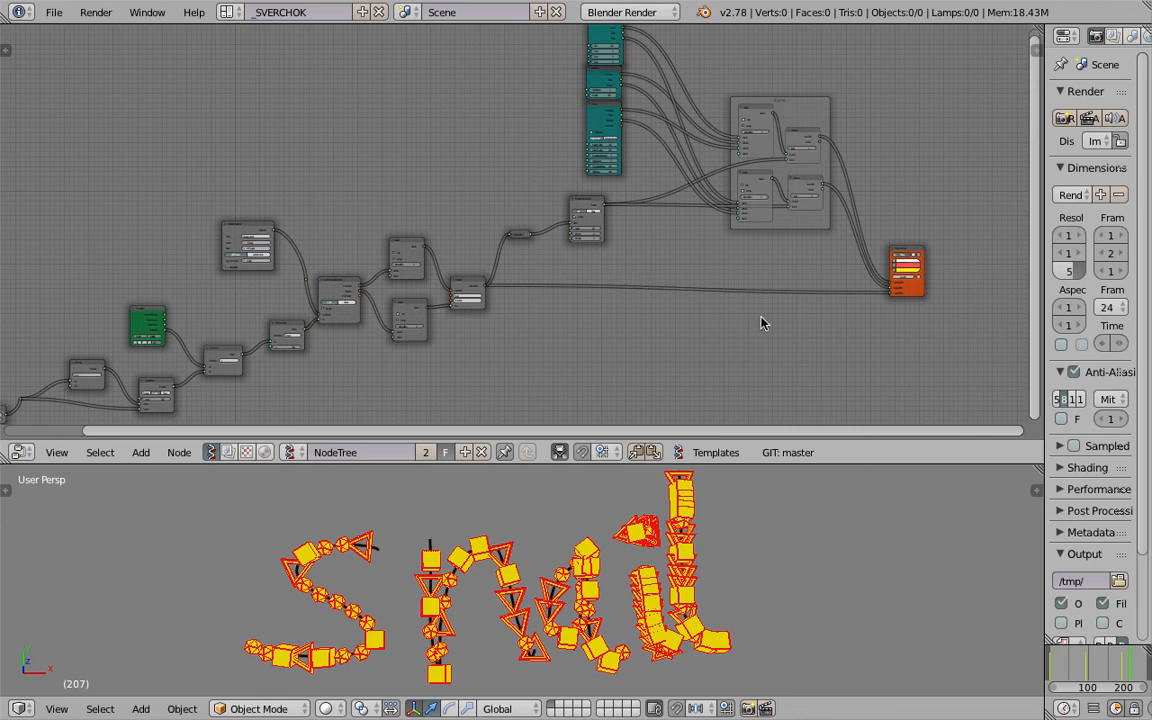
scroll(592, 538, up, 3)
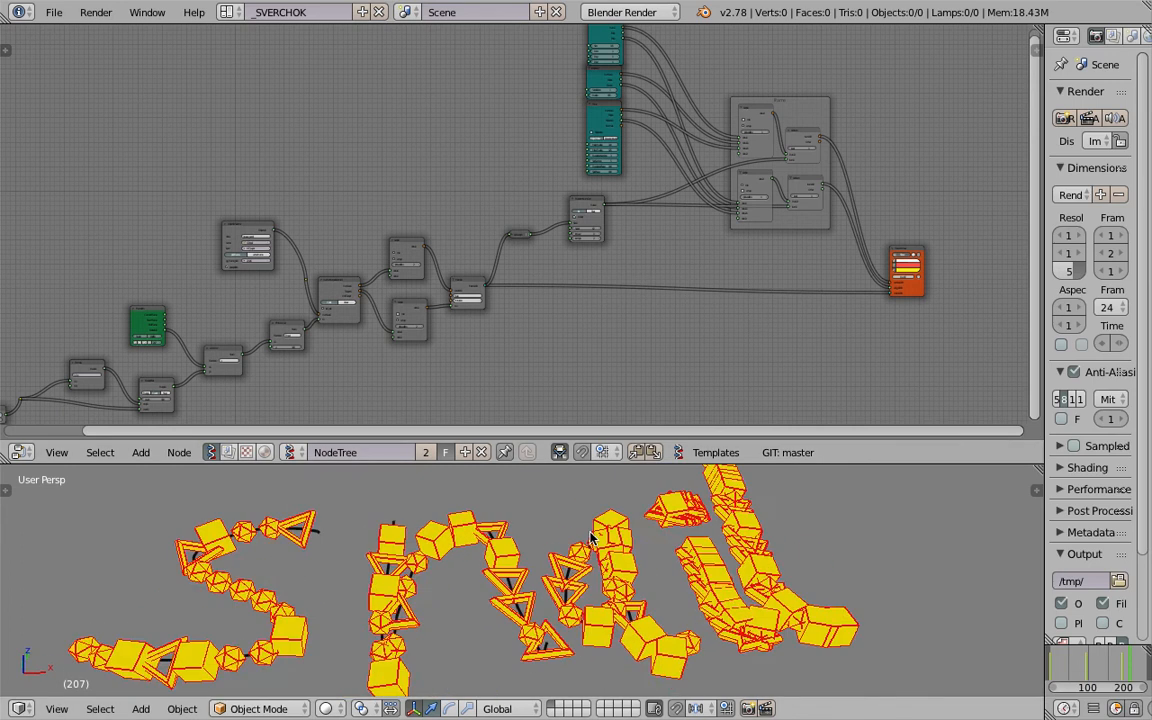